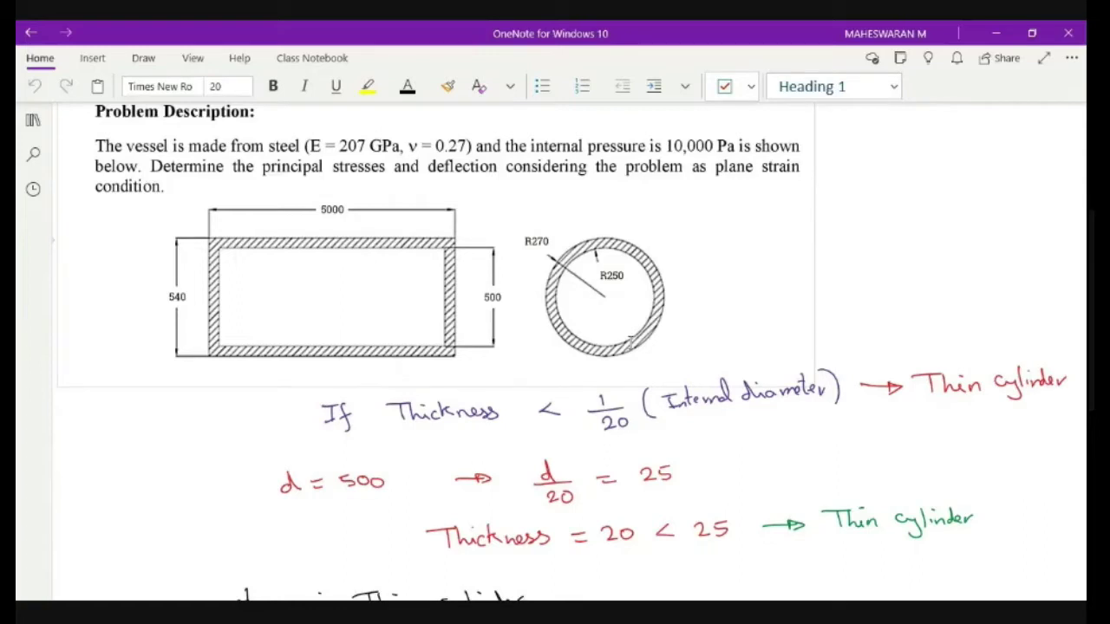
# Review the vessel problem statement, the thin cylinder thickness criterion, and the hoop and longitudinal stress calculations in the notes
pyautogui.scroll(-2, 559, 225)
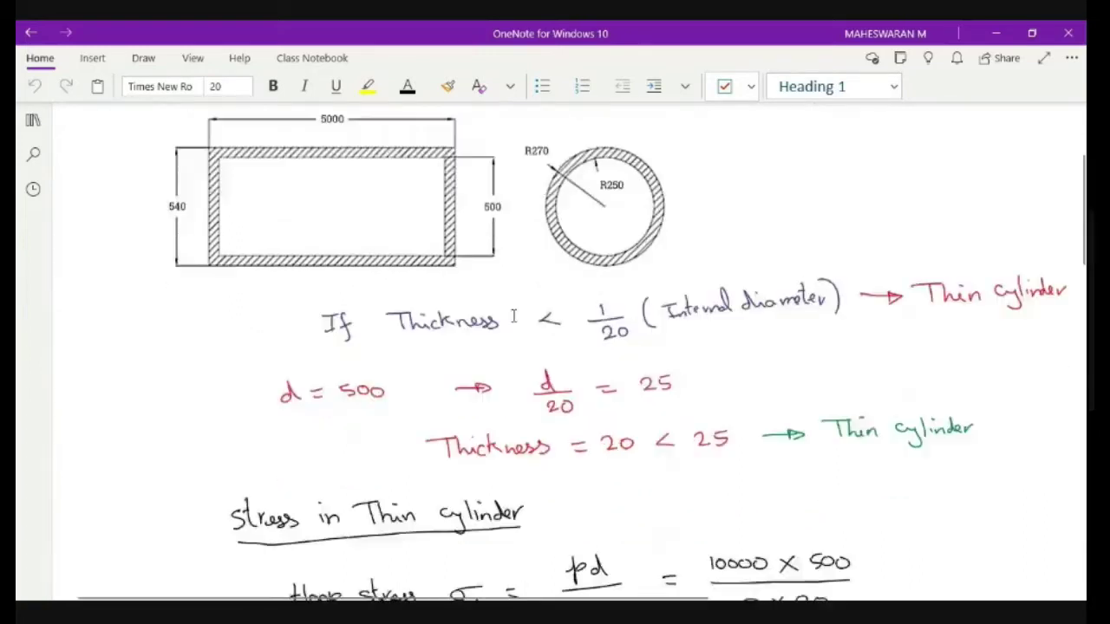
pyautogui.scroll(2, 558, 226)
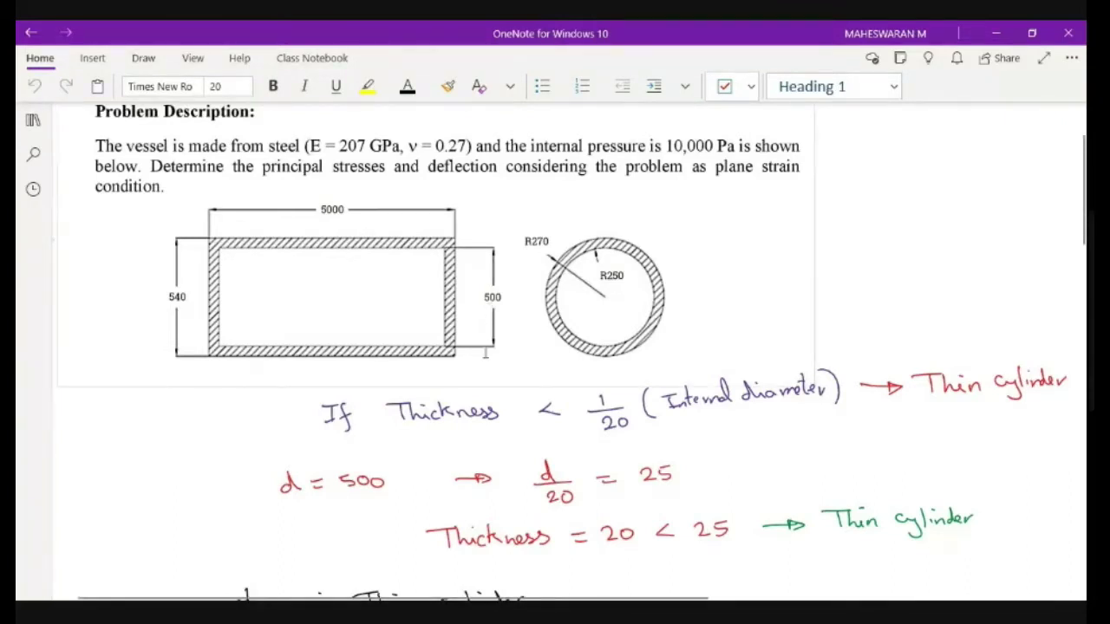
pyautogui.scroll(-2, 383, 493)
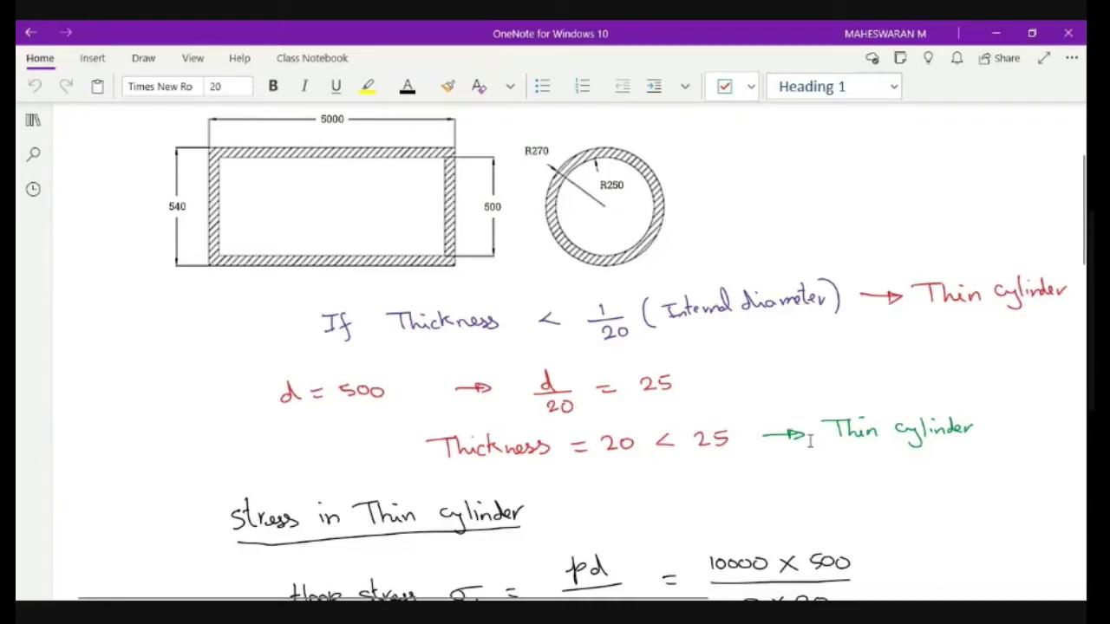
pyautogui.scroll(-3, 811, 440)
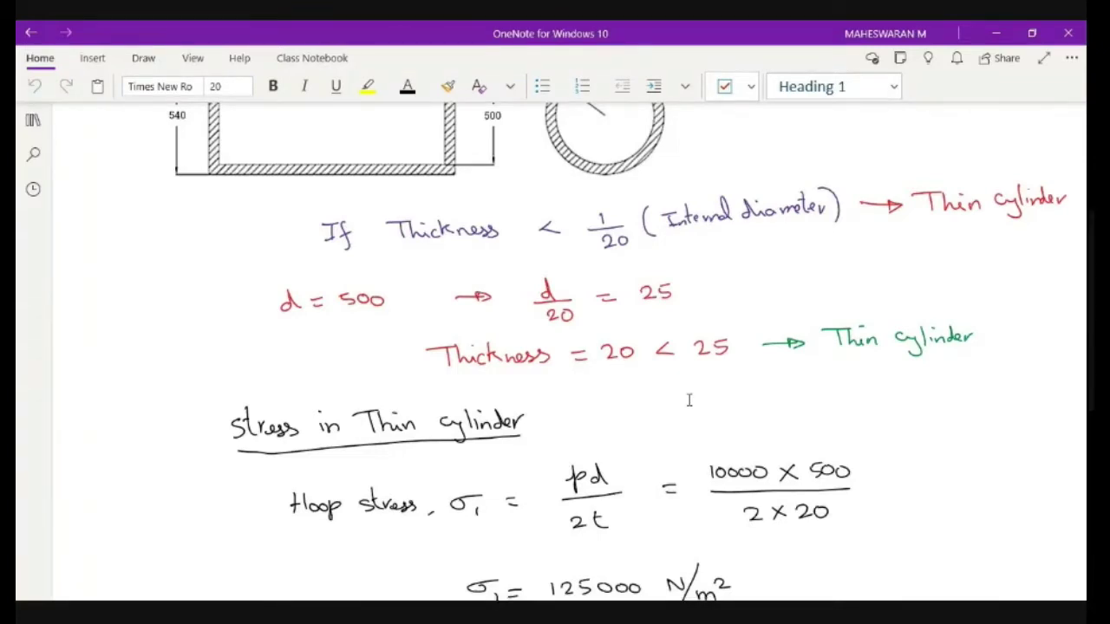
pyautogui.scroll(-3, 690, 400)
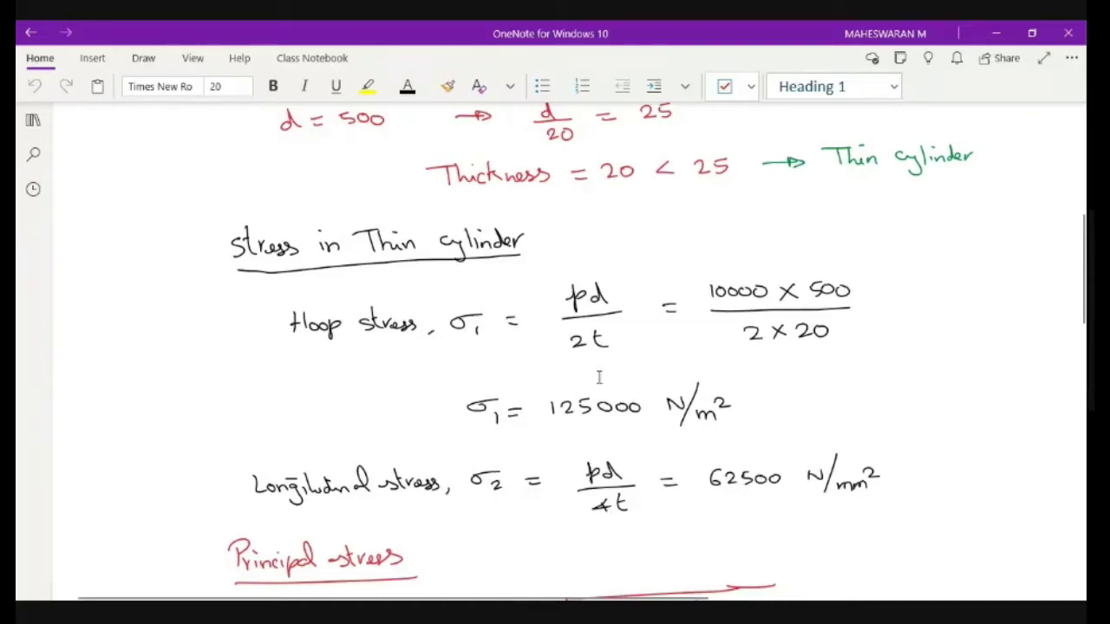
pyautogui.scroll(1, 570, 326)
pyautogui.scroll(5, 569, 327)
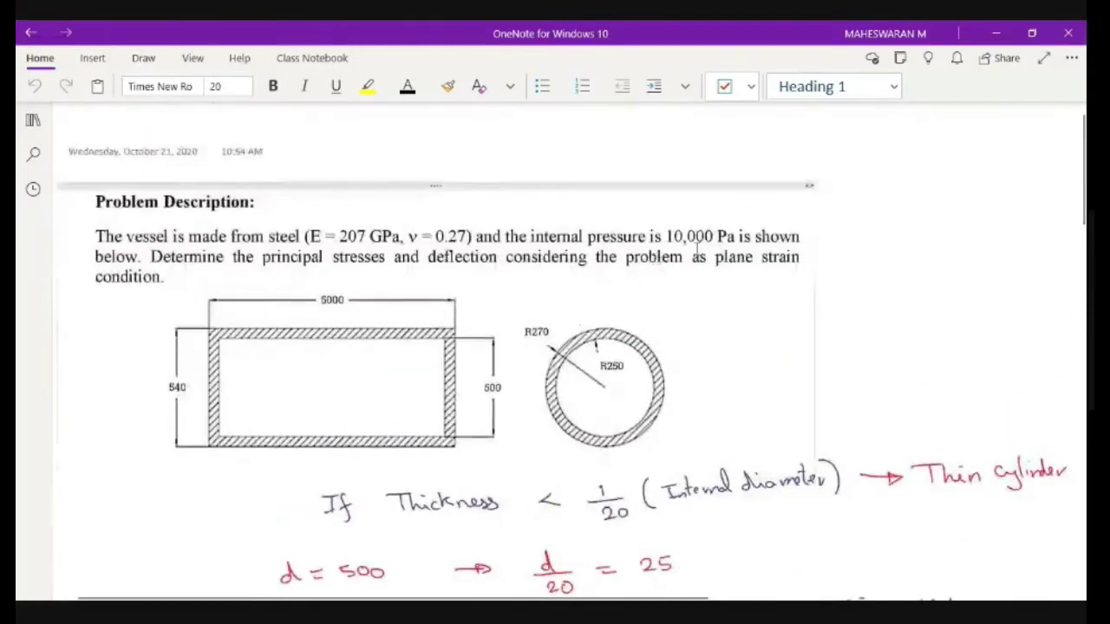
pyautogui.scroll(-4, 685, 404)
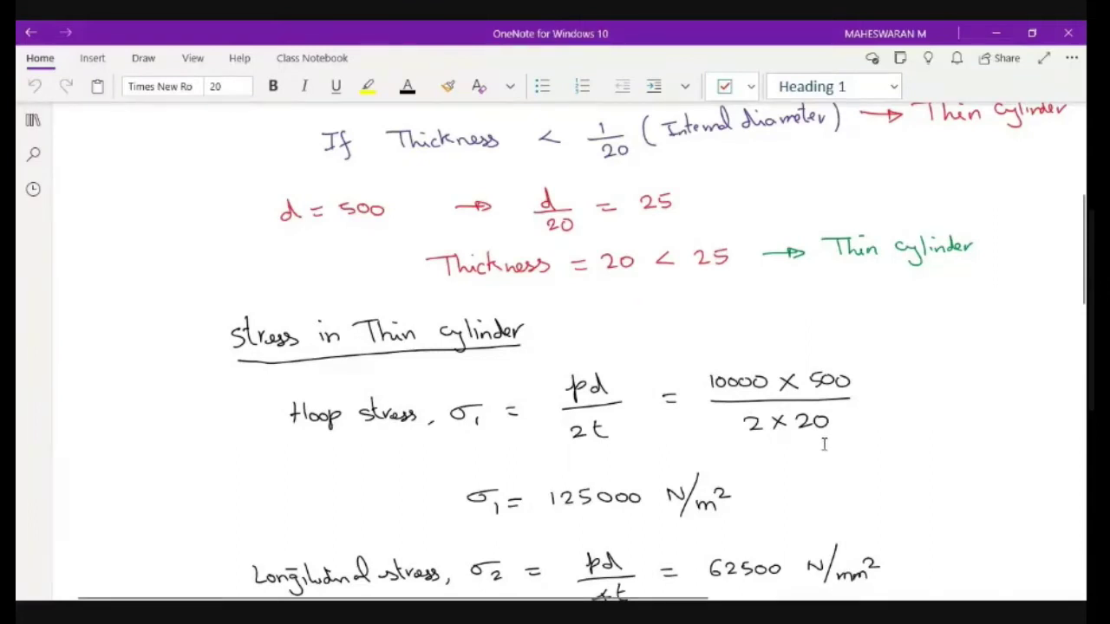
pyautogui.scroll(-1, 863, 408)
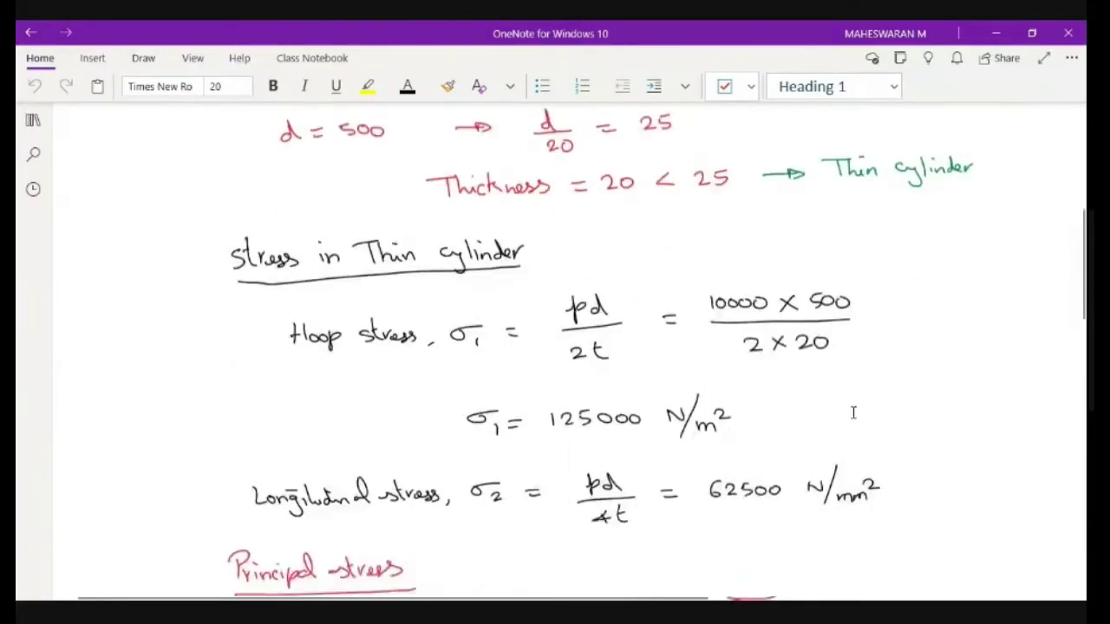
pyautogui.scroll(-1, 607, 425)
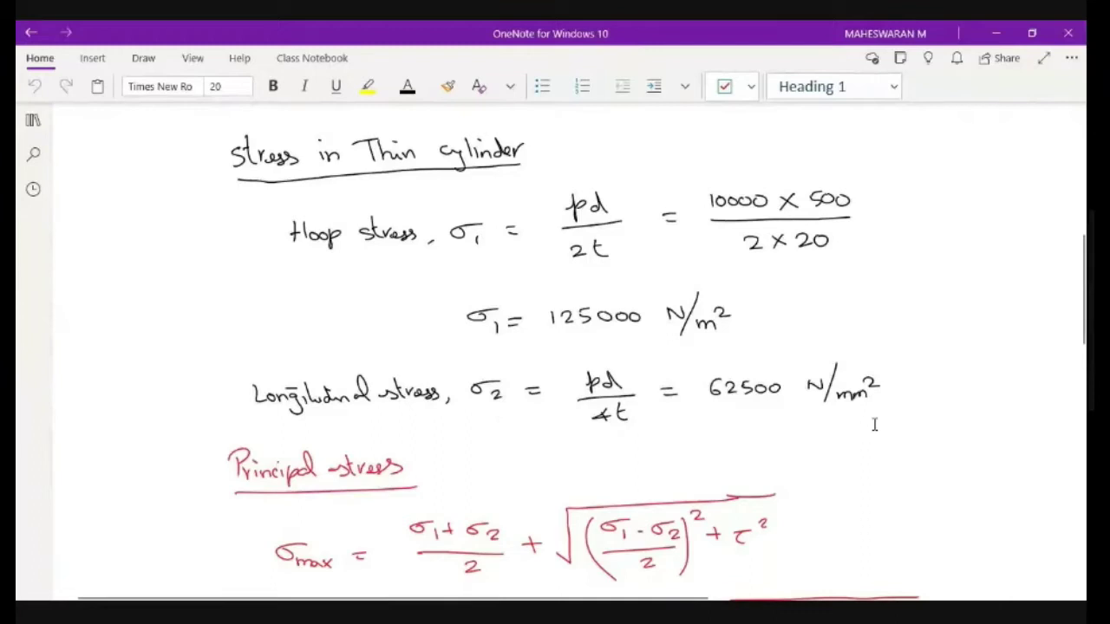
# Examine the principal stress derivation and compare it with the hoop and longitudinal stress calculations
pyautogui.scroll(-3, 876, 386)
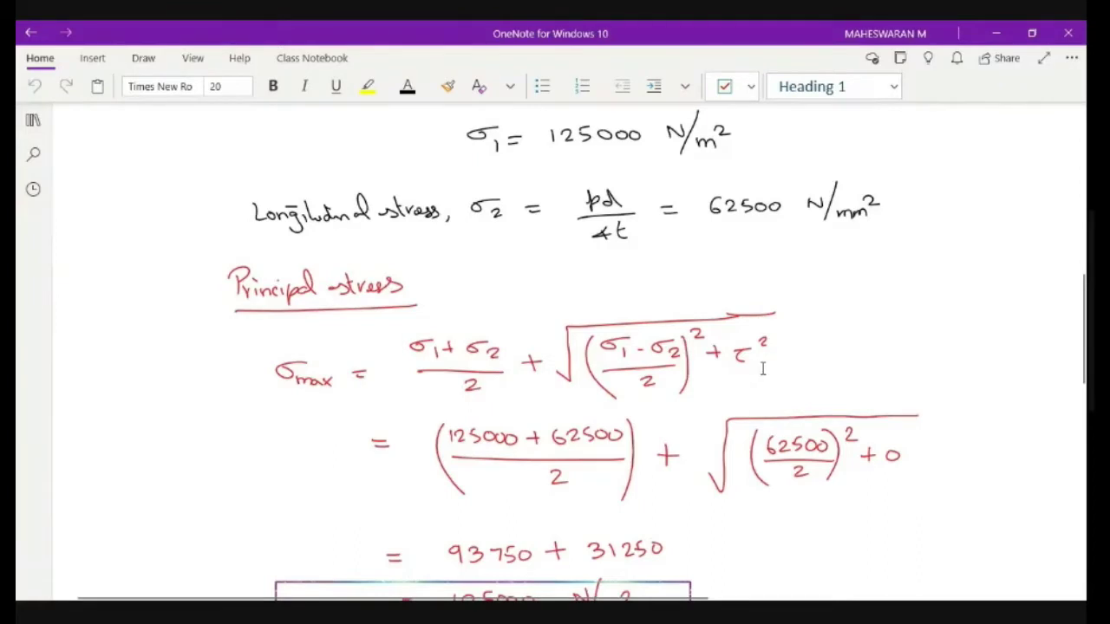
pyautogui.scroll(-2, 725, 373)
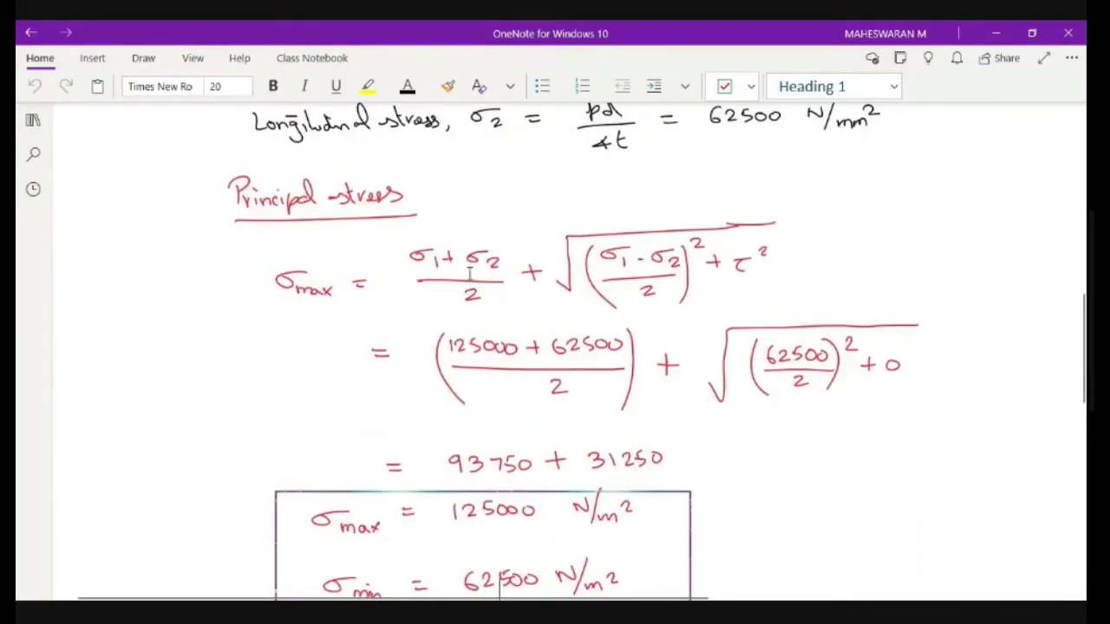
pyautogui.scroll(-2, 713, 375)
pyautogui.scroll(-2, 548, 359)
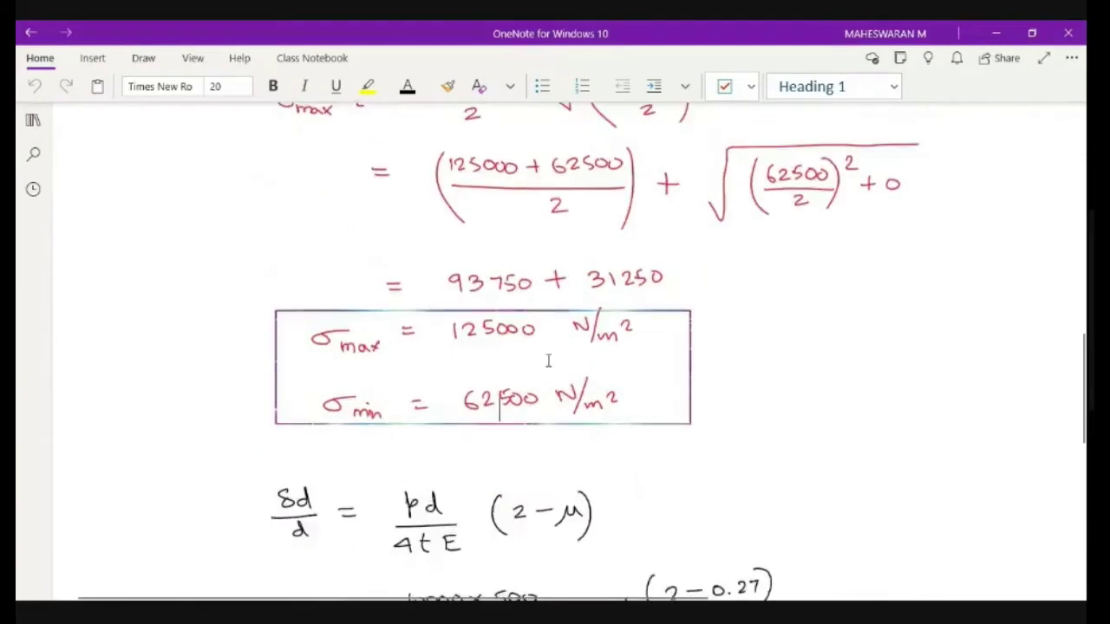
pyautogui.scroll(2, 391, 315)
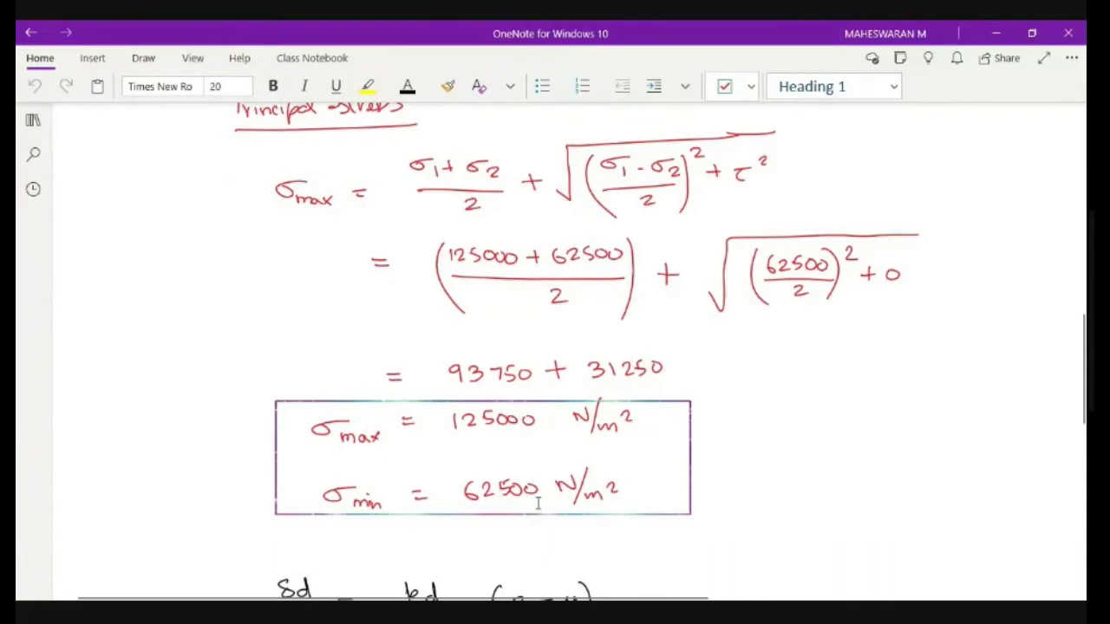
pyautogui.scroll(5, 538, 503)
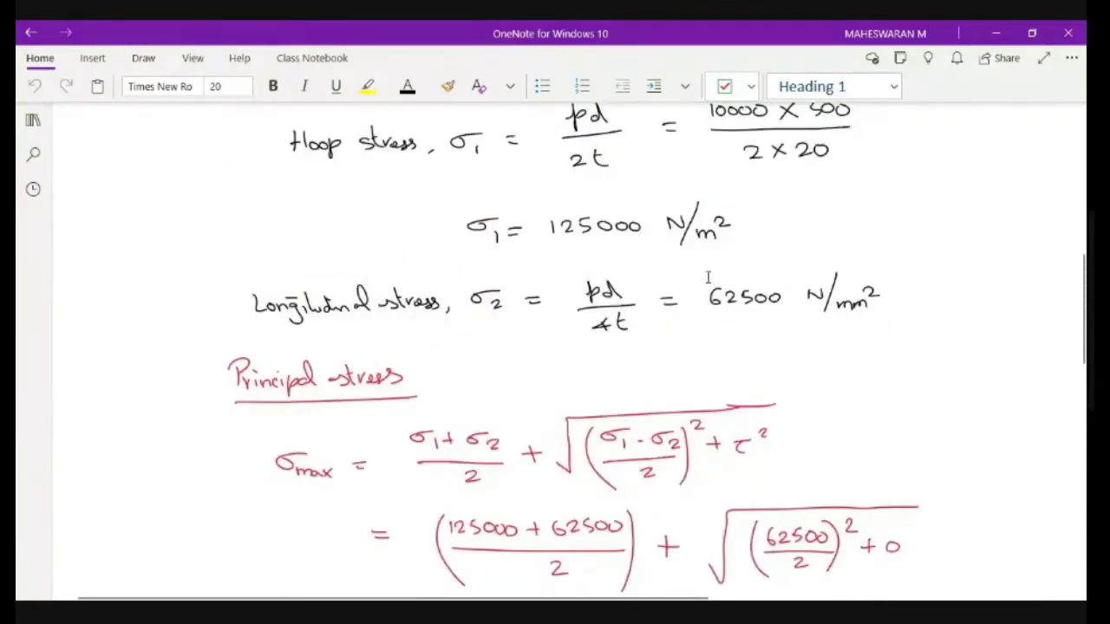
pyautogui.scroll(-2, 746, 349)
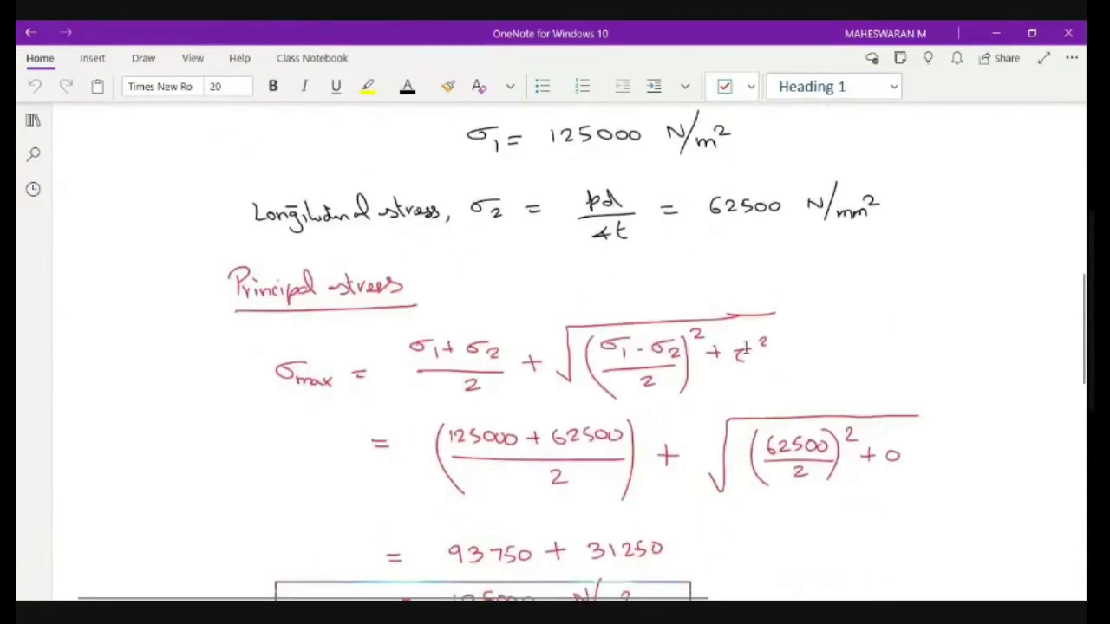
pyautogui.scroll(-5, 529, 364)
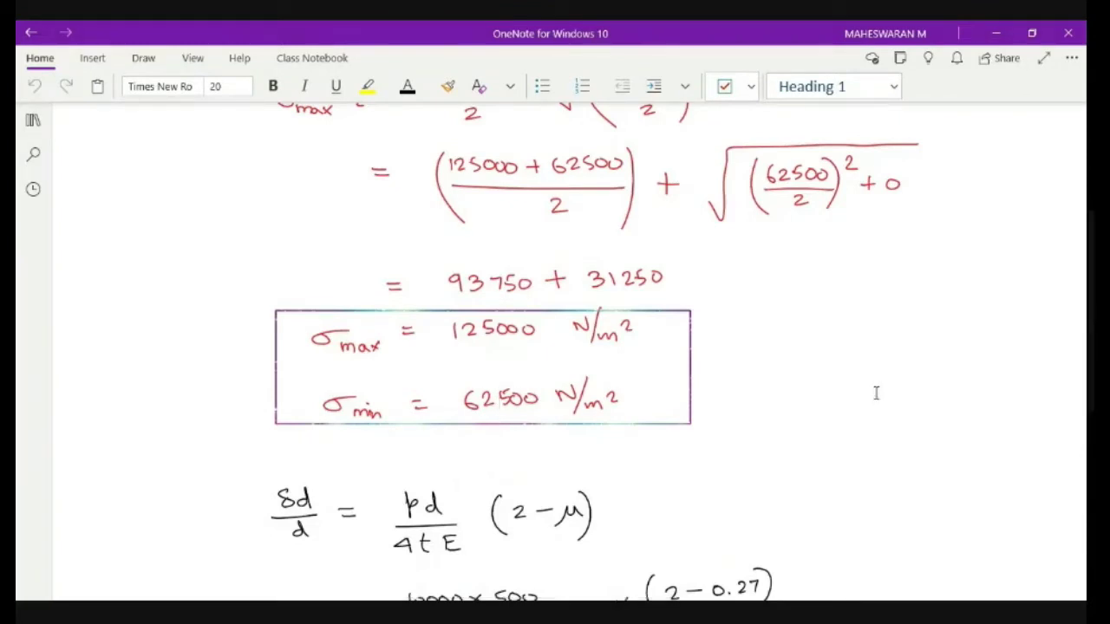
# Examine the change-in-diameter calculation for the vessel and look back over the stress calculations
pyautogui.scroll(-2, 876, 393)
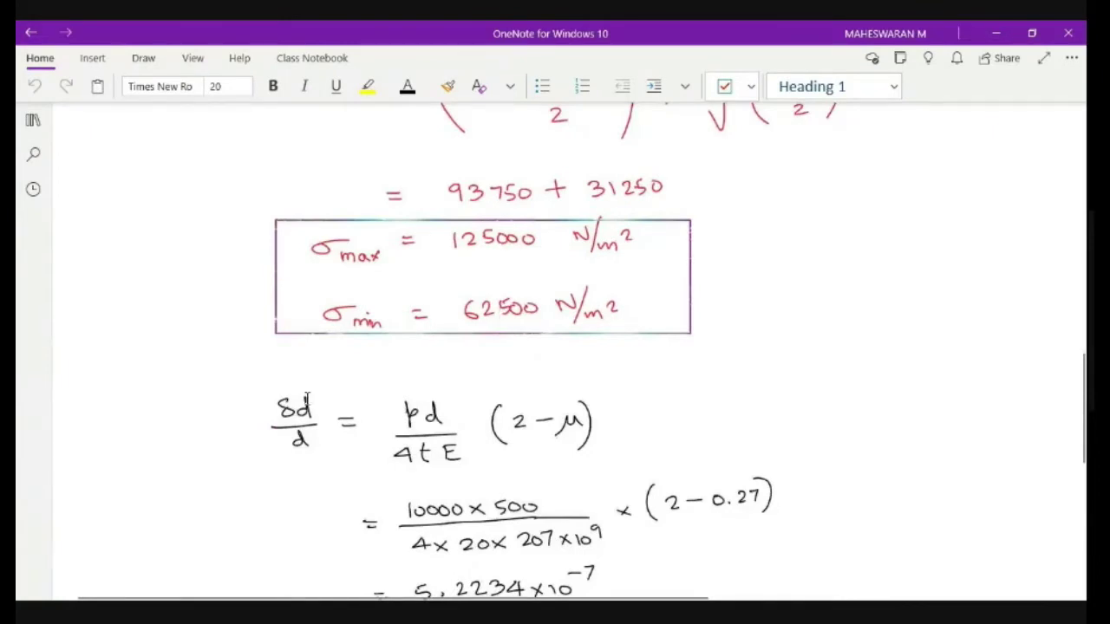
pyautogui.scroll(-2, 307, 399)
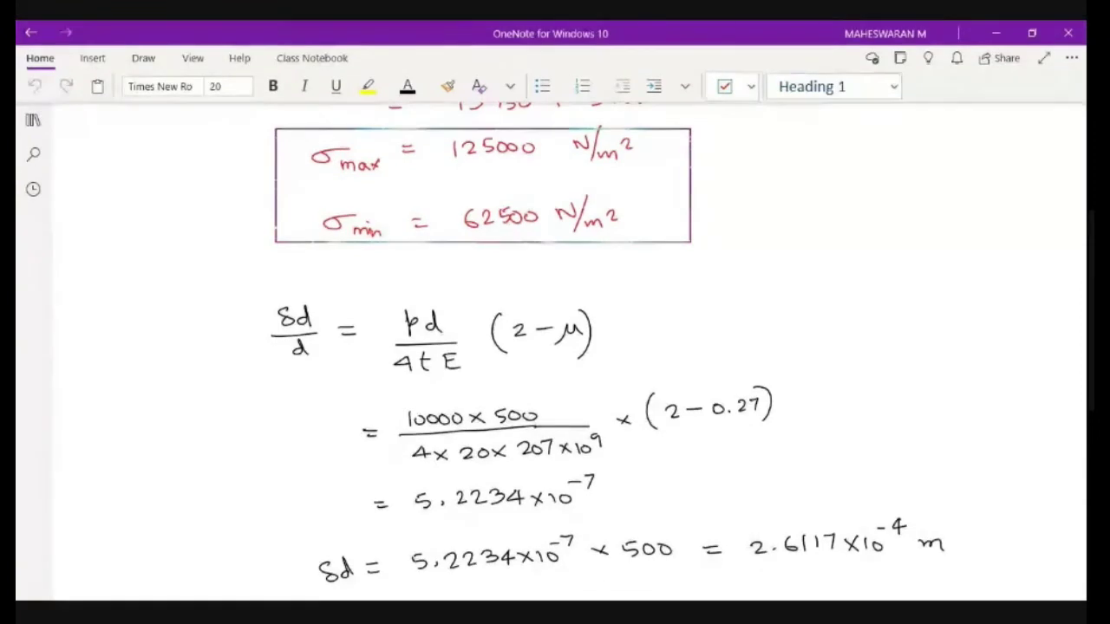
pyautogui.scroll(-2, 602, 384)
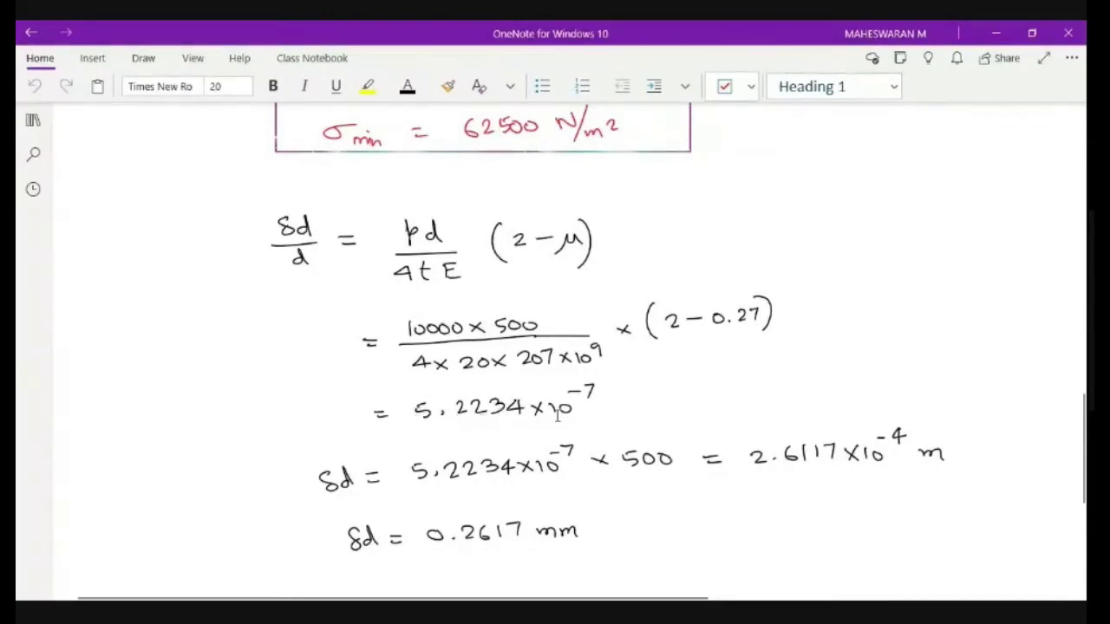
pyautogui.scroll(-2, 598, 403)
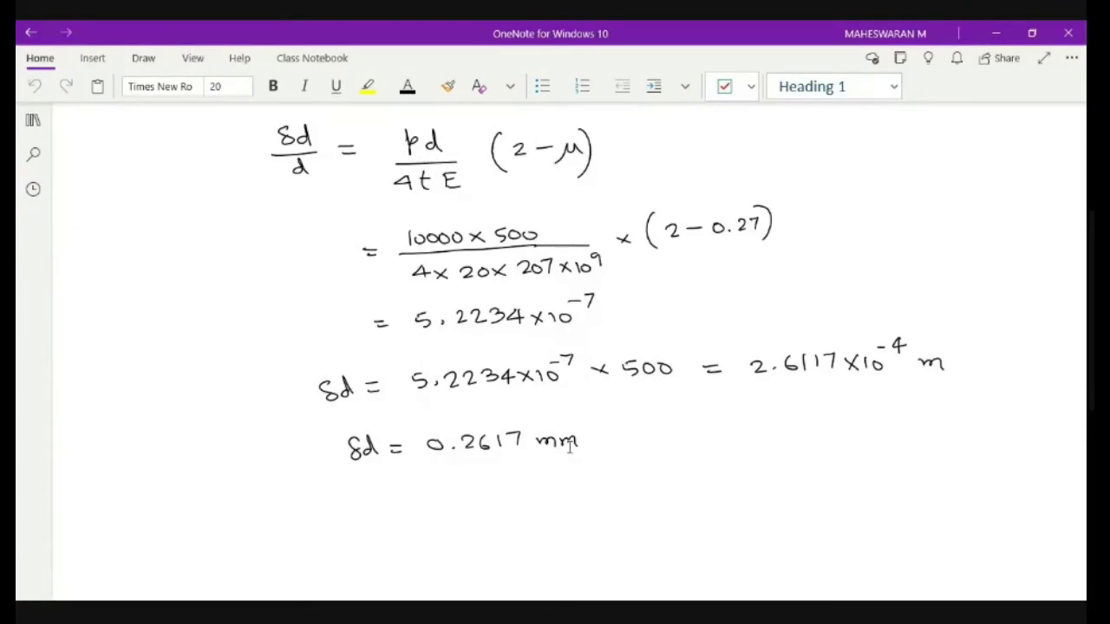
pyautogui.scroll(10, 570, 447)
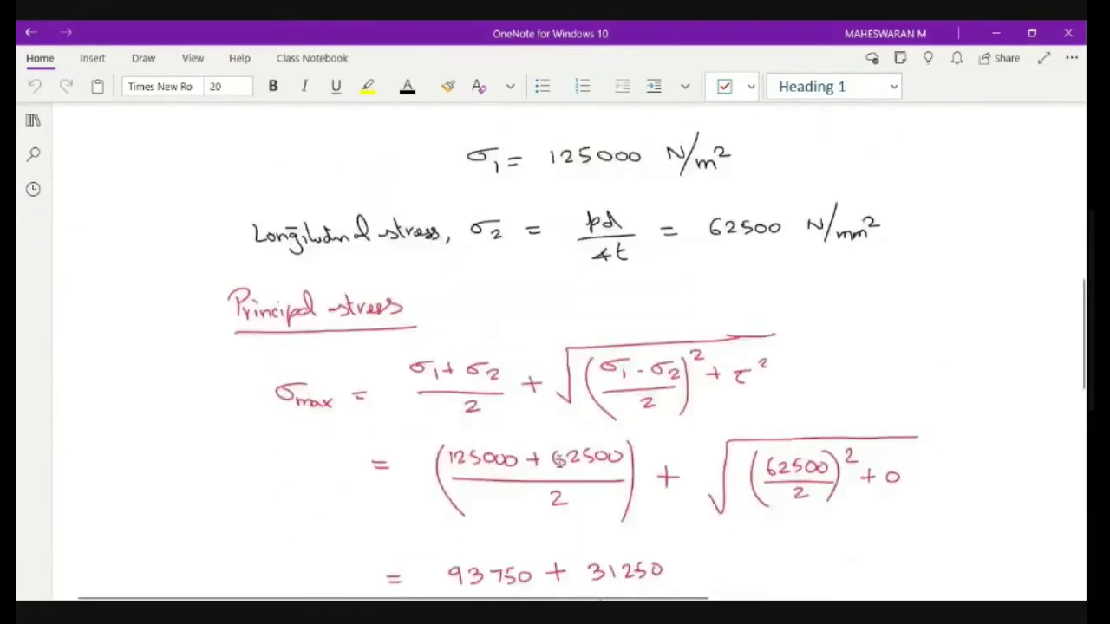
pyautogui.scroll(5, 559, 460)
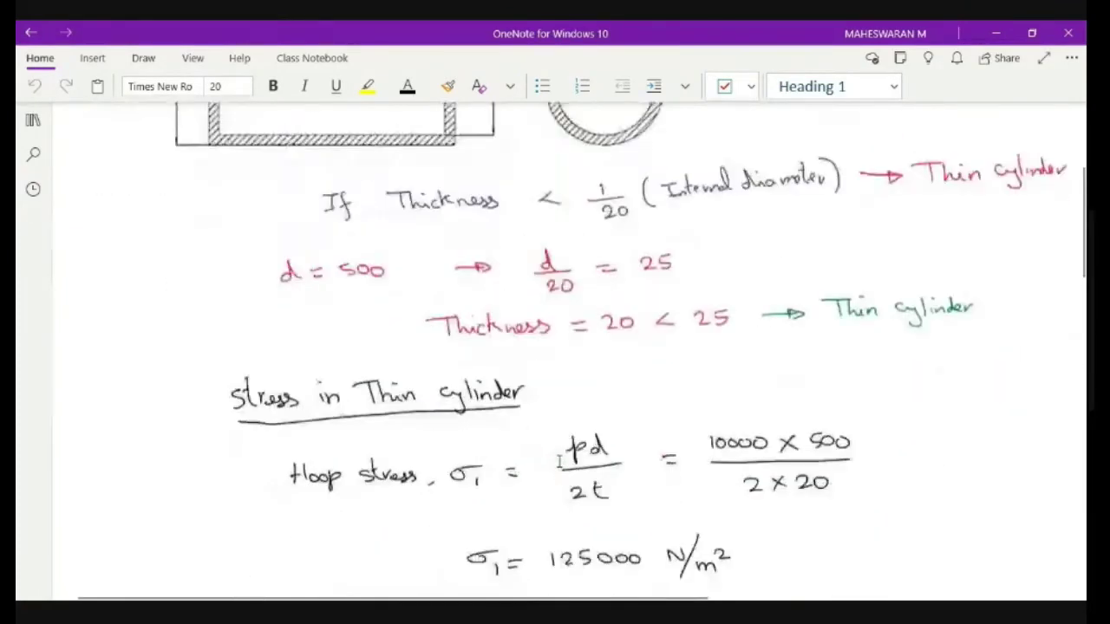
pyautogui.scroll(-15, 560, 463)
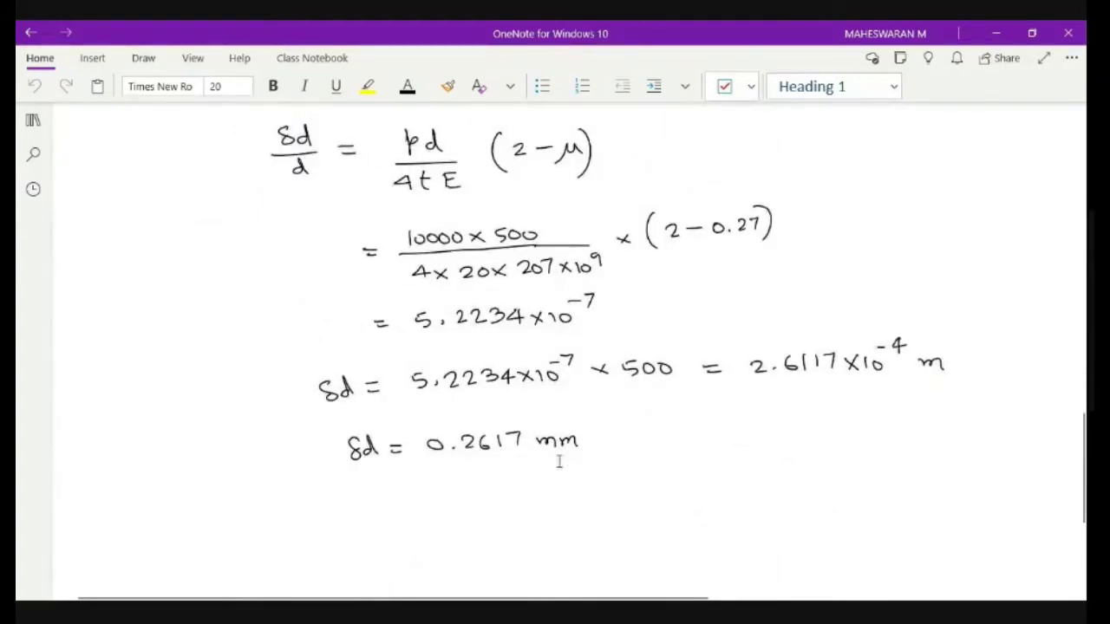
pyautogui.scroll(1, 560, 463)
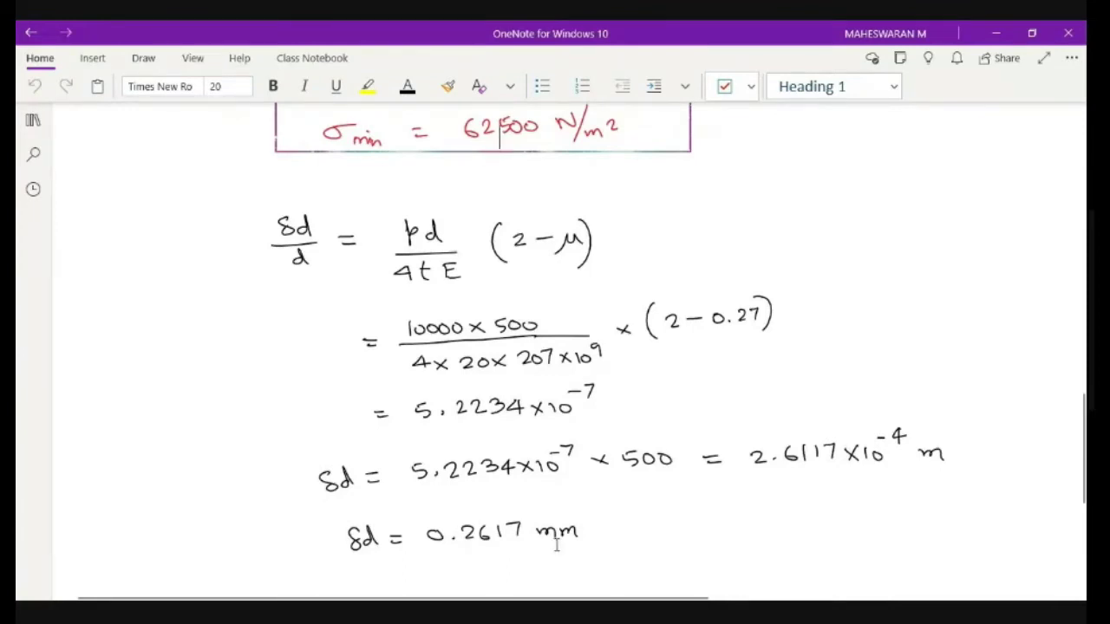
pyautogui.scroll(2, 556, 545)
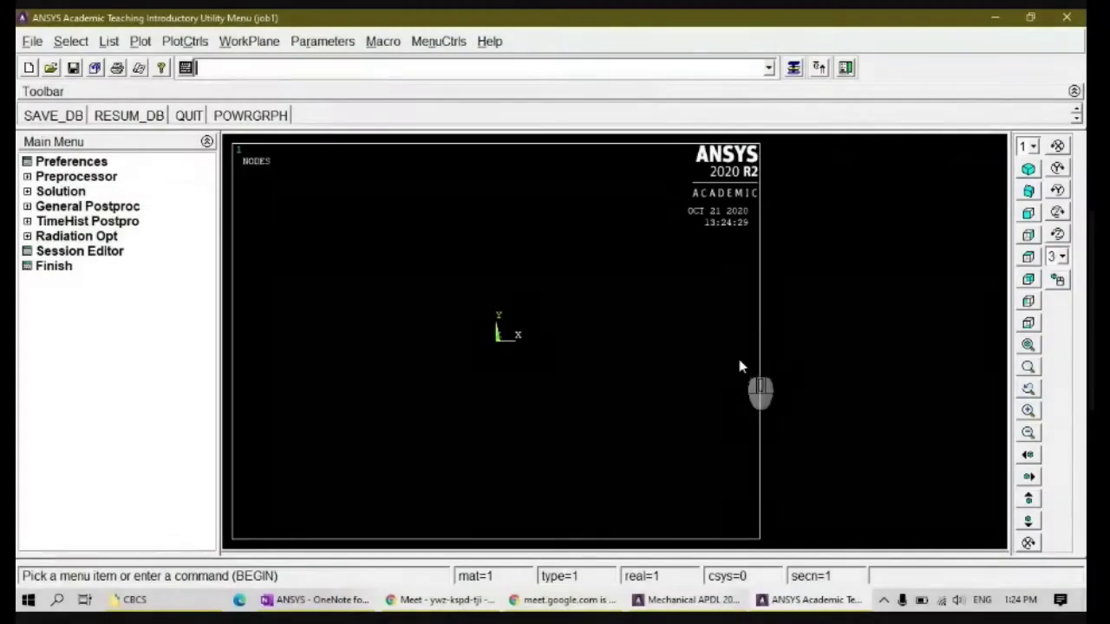
# In ANSYS Mechanical APDL, clear the database and start new with the "Do not read file" option
pyautogui.click(32, 42)
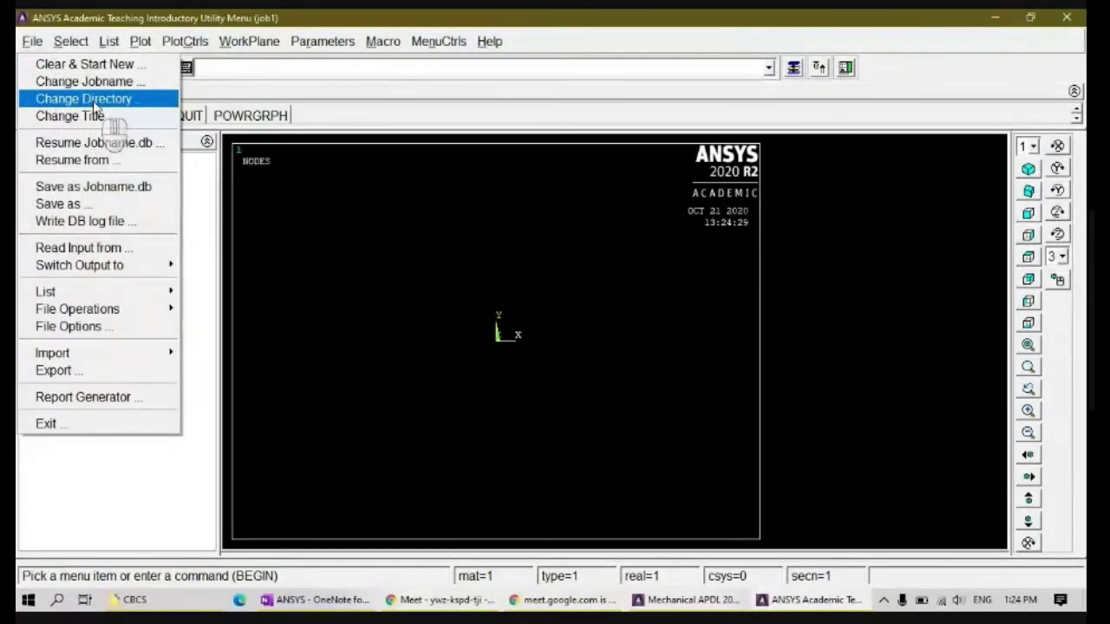
pyautogui.click(87, 64)
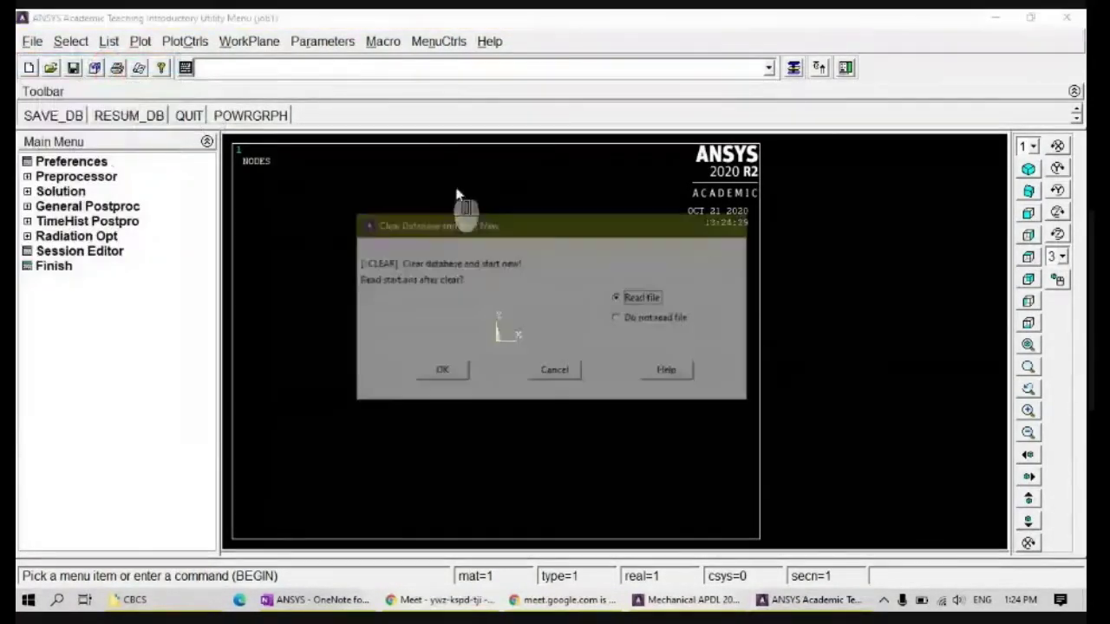
pyautogui.click(663, 318)
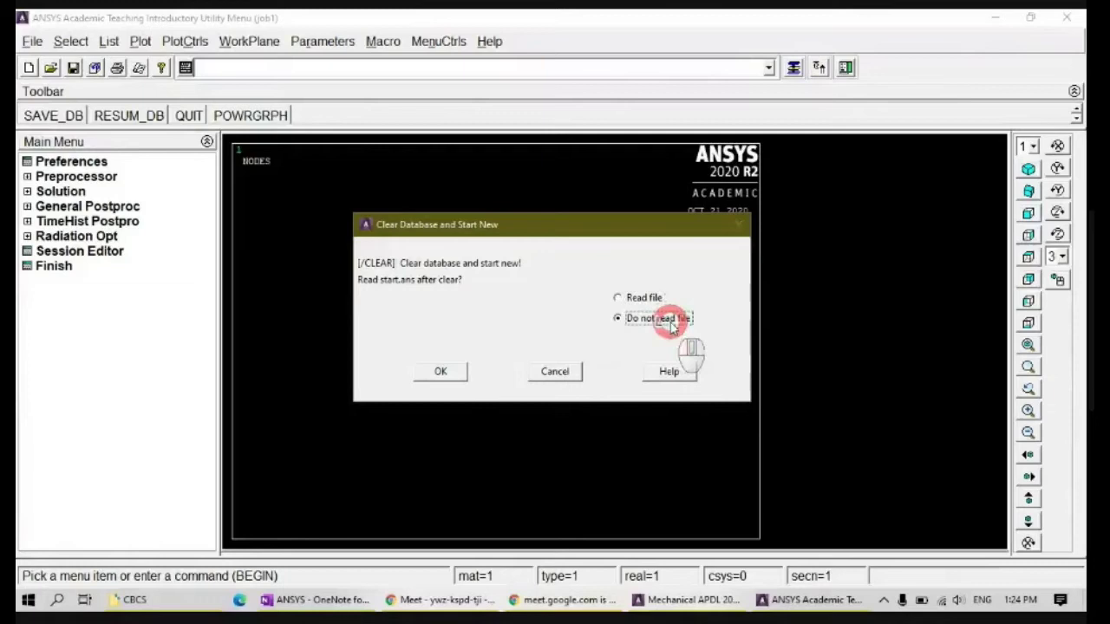
pyautogui.click(441, 372)
pyautogui.click(210, 130)
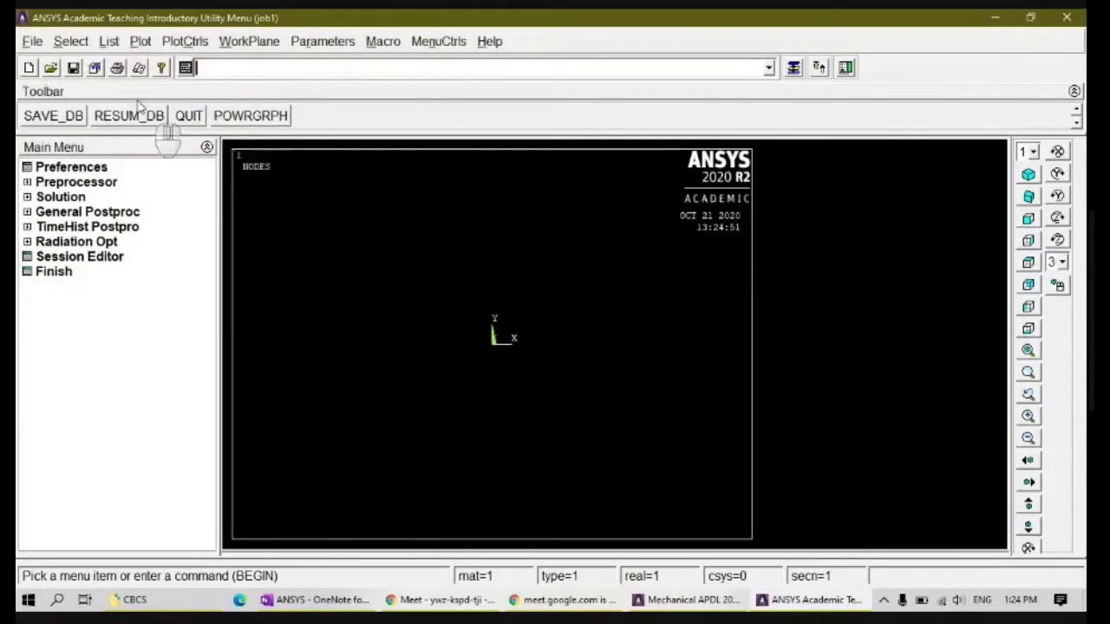
# Change the working directory to the Academic year 20-21 folder inside E:\Subjects\ANSYS lab
pyautogui.click(32, 41)
pyautogui.click(75, 100)
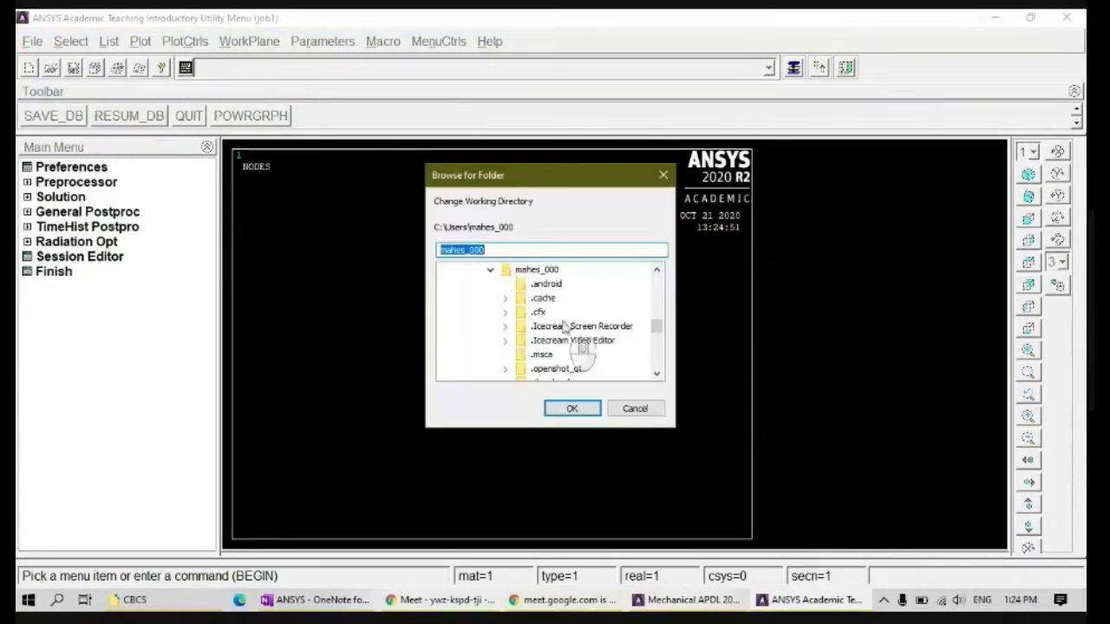
pyautogui.click(490, 271)
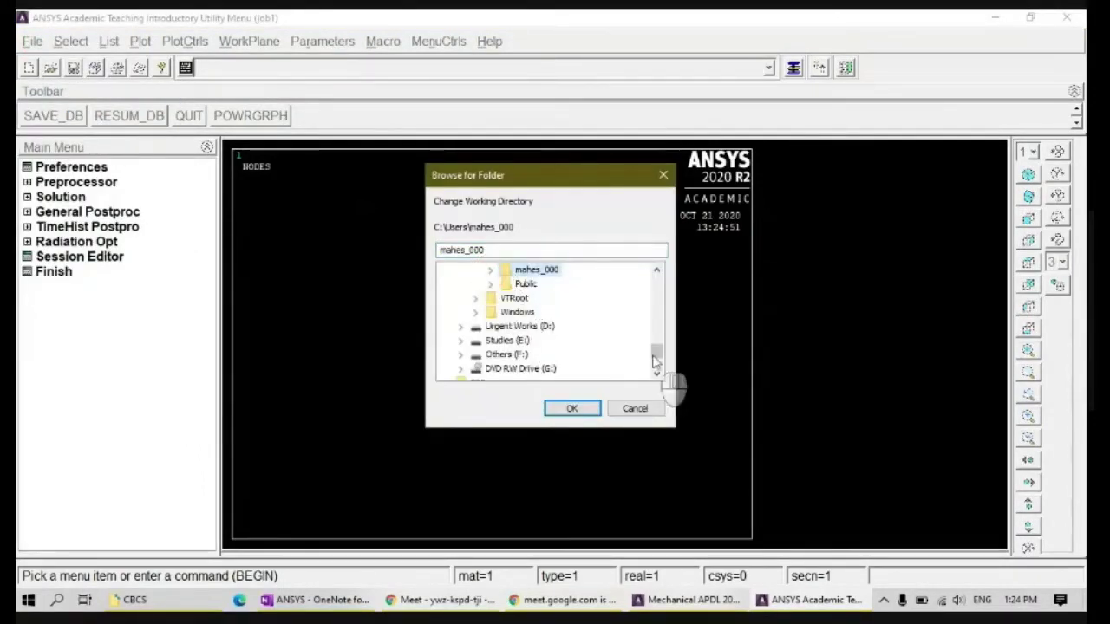
pyautogui.moveTo(657, 355)
pyautogui.mouseDown()
pyautogui.moveTo(654, 277)
pyautogui.moveTo(653, 356)
pyautogui.moveTo(650, 337)
pyautogui.mouseUp()
pyautogui.click(466, 369)
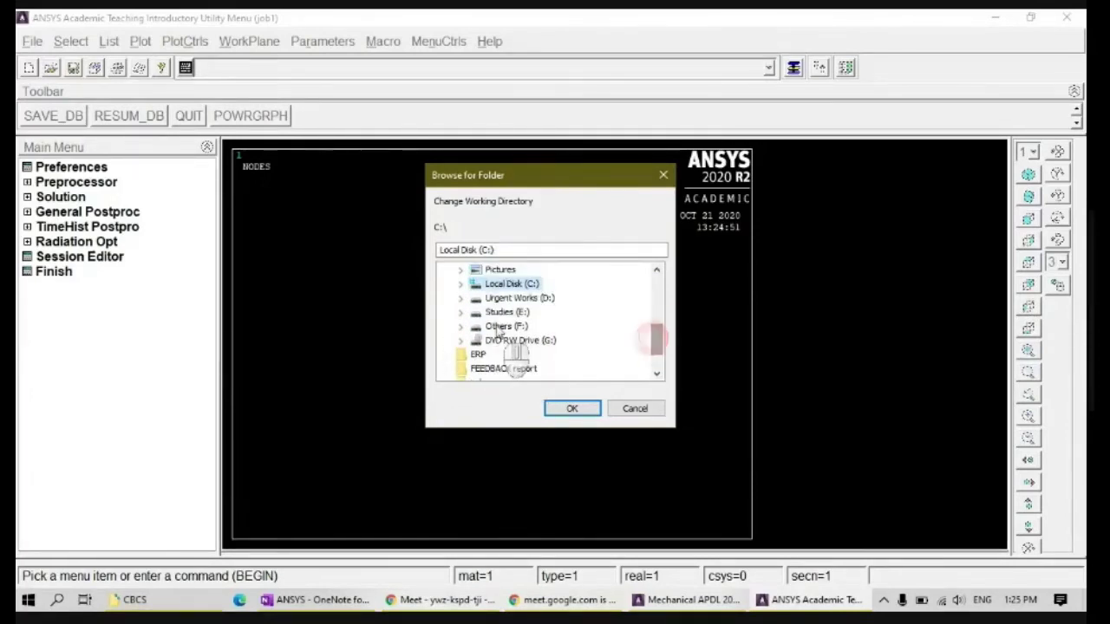
pyautogui.click(504, 314)
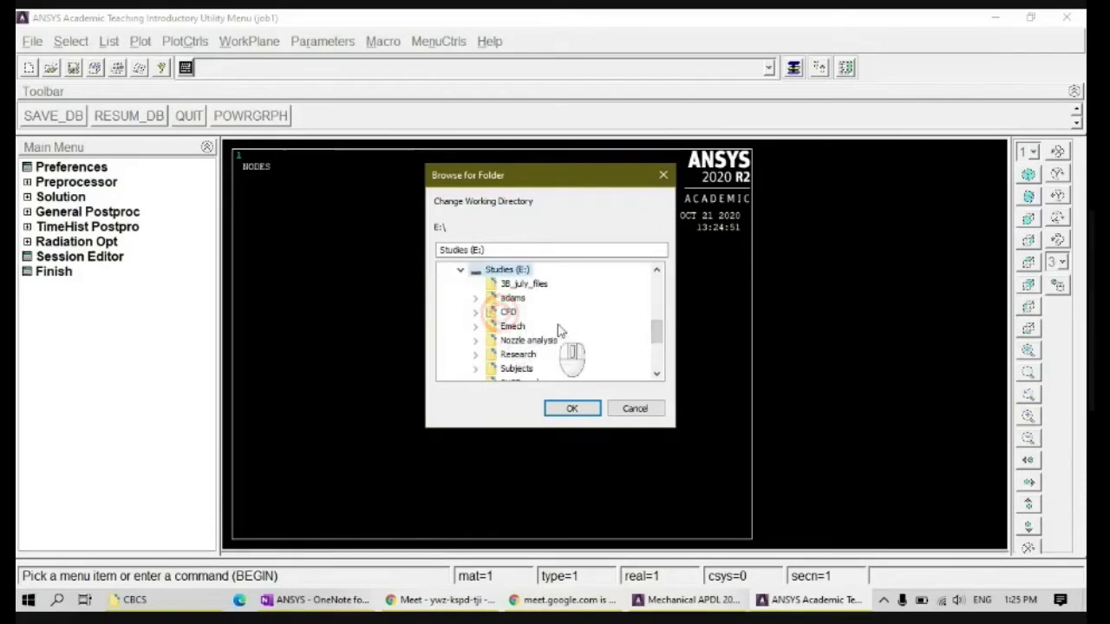
pyautogui.click(519, 369)
pyautogui.moveTo(657, 335); pyautogui.dragTo(654, 342)
pyautogui.click(519, 328)
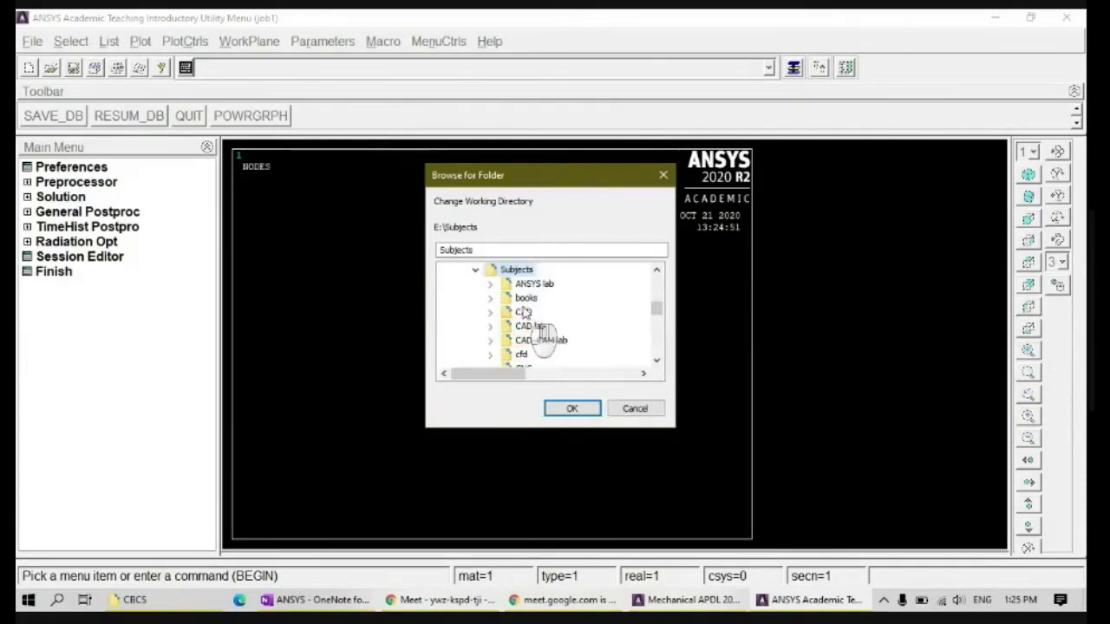
pyautogui.click(531, 282)
pyautogui.click(580, 283)
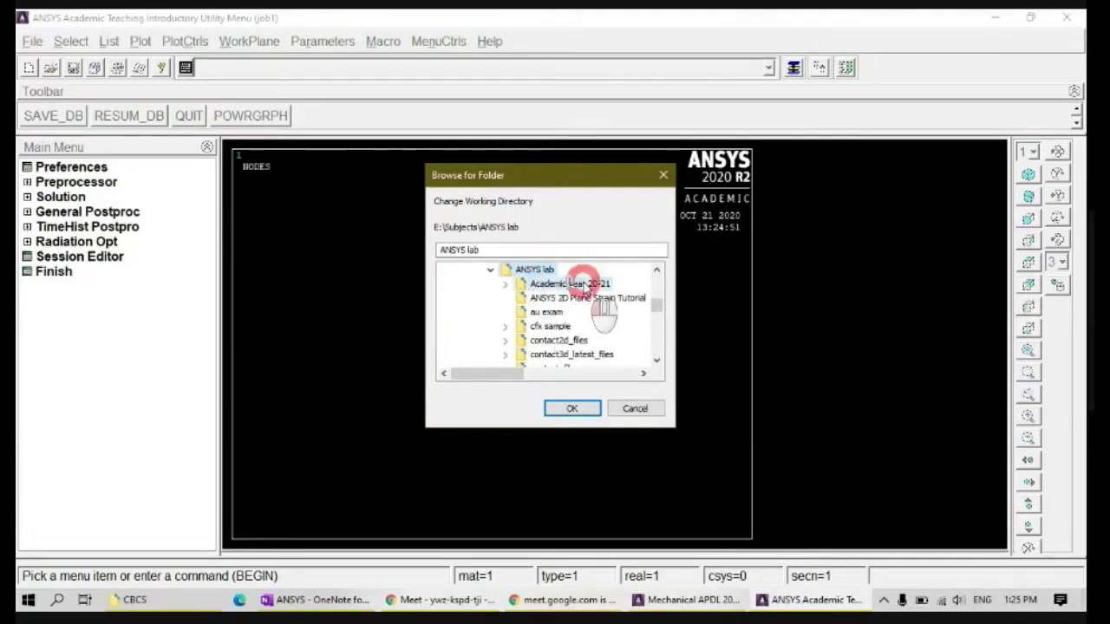
pyautogui.click(573, 409)
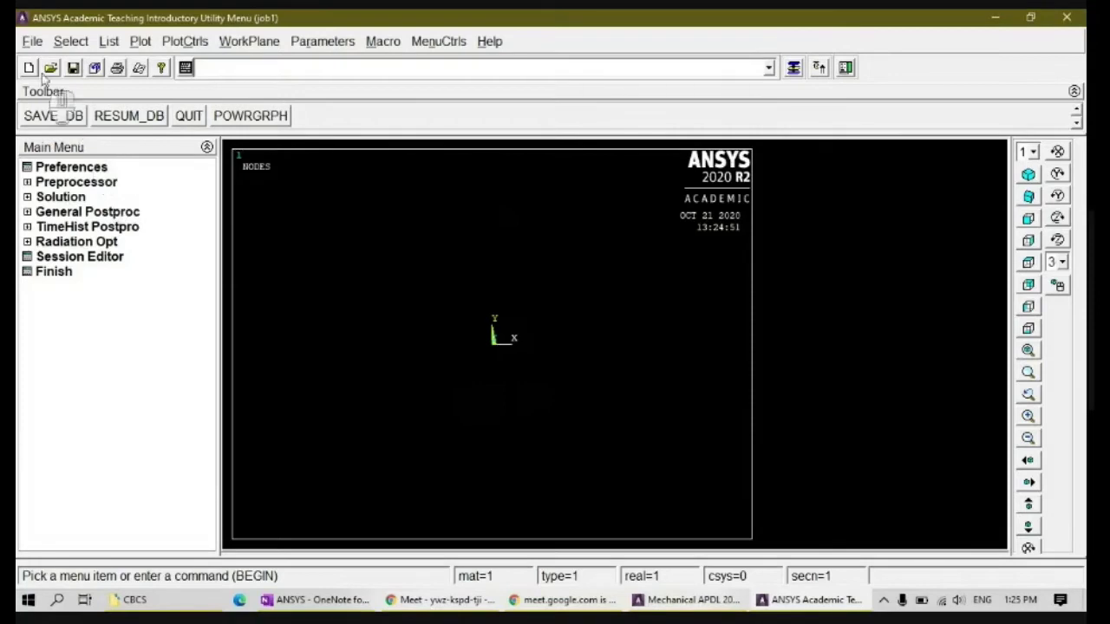
# Change the jobname to PSTRAIN, leaving the new log and error files option off
pyautogui.click(32, 42)
pyautogui.click(80, 81)
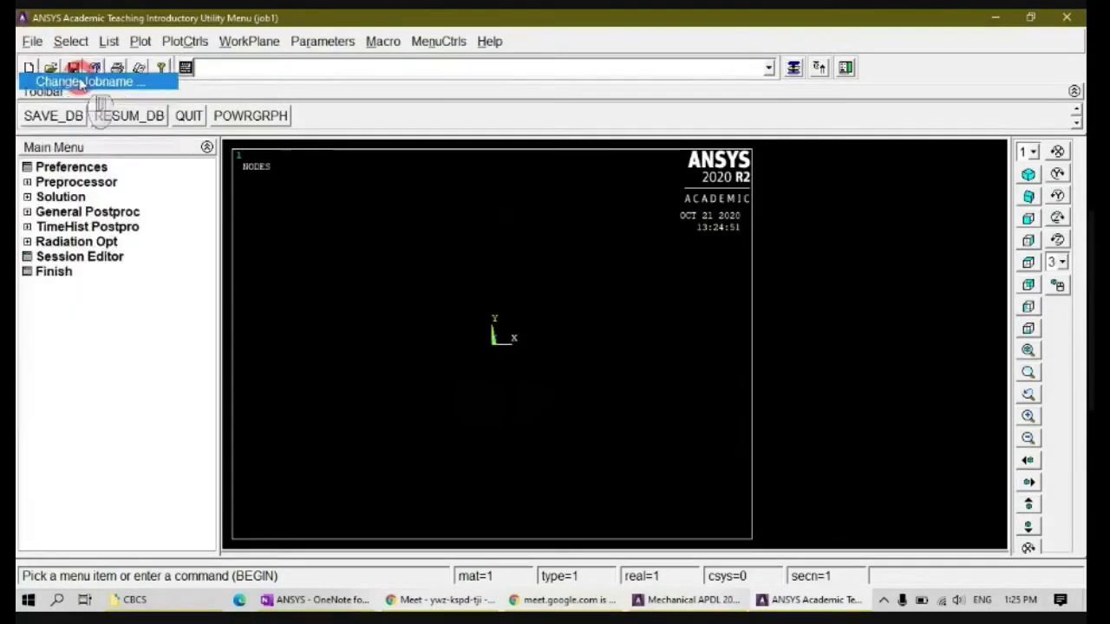
pyautogui.doubleClick(565, 280)
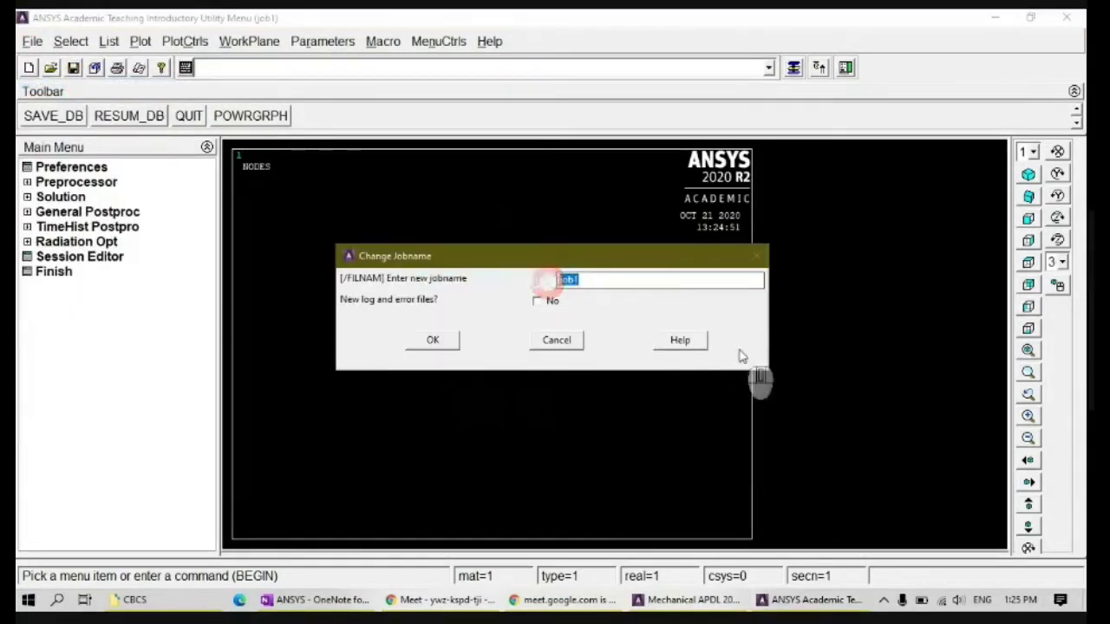
pyautogui.write('pl')
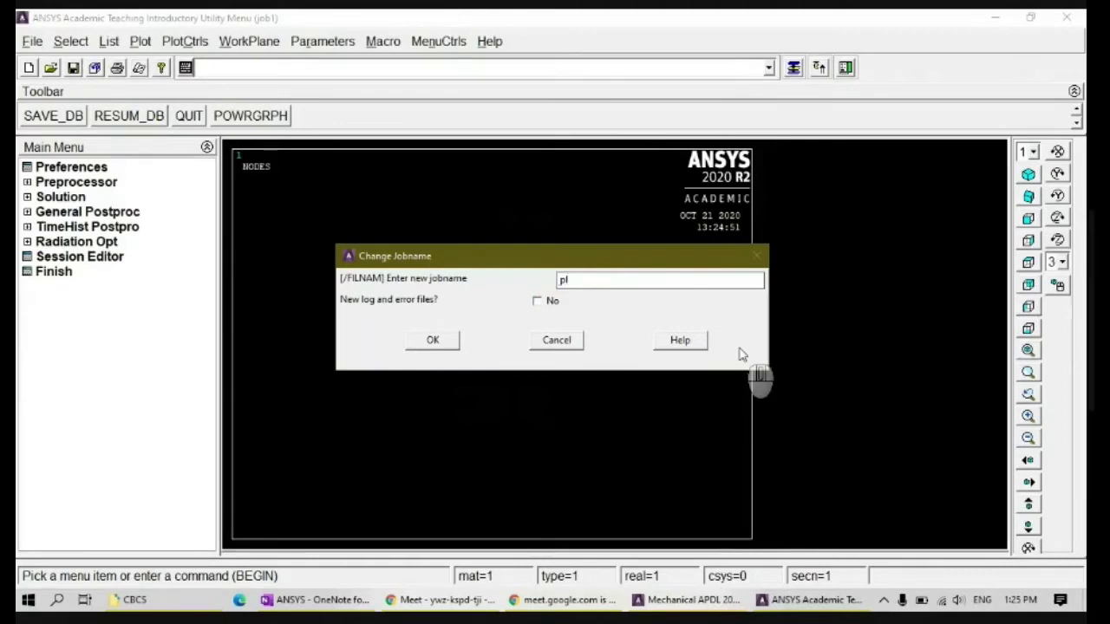
pyautogui.press('BackSpace')
pyautogui.press('BackSpace')
pyautogui.write('PS')
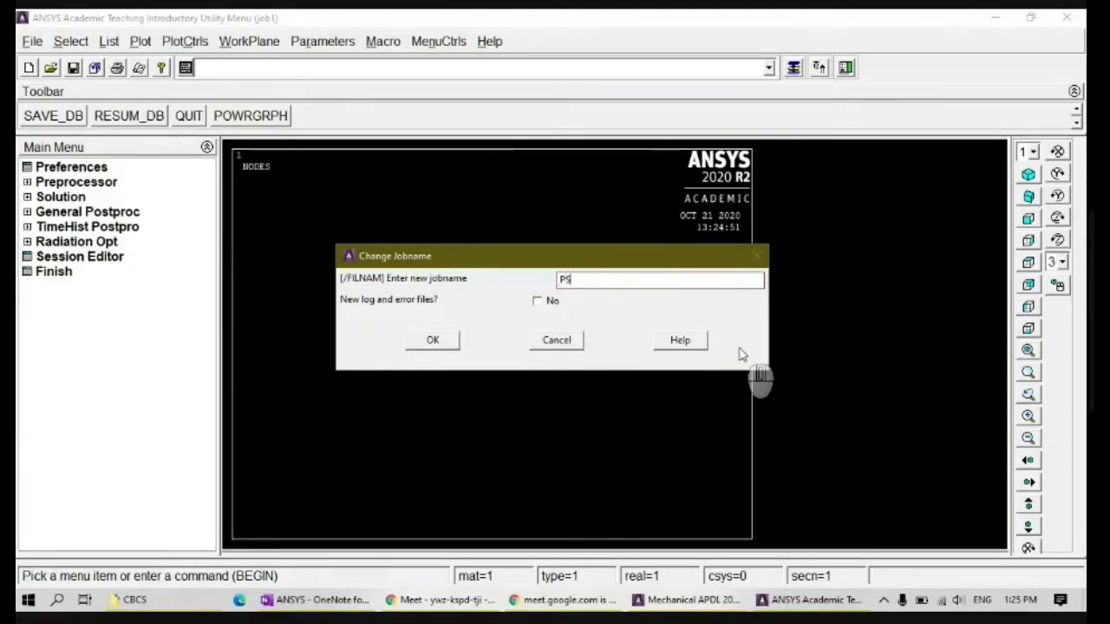
pyautogui.write('TRAIN')
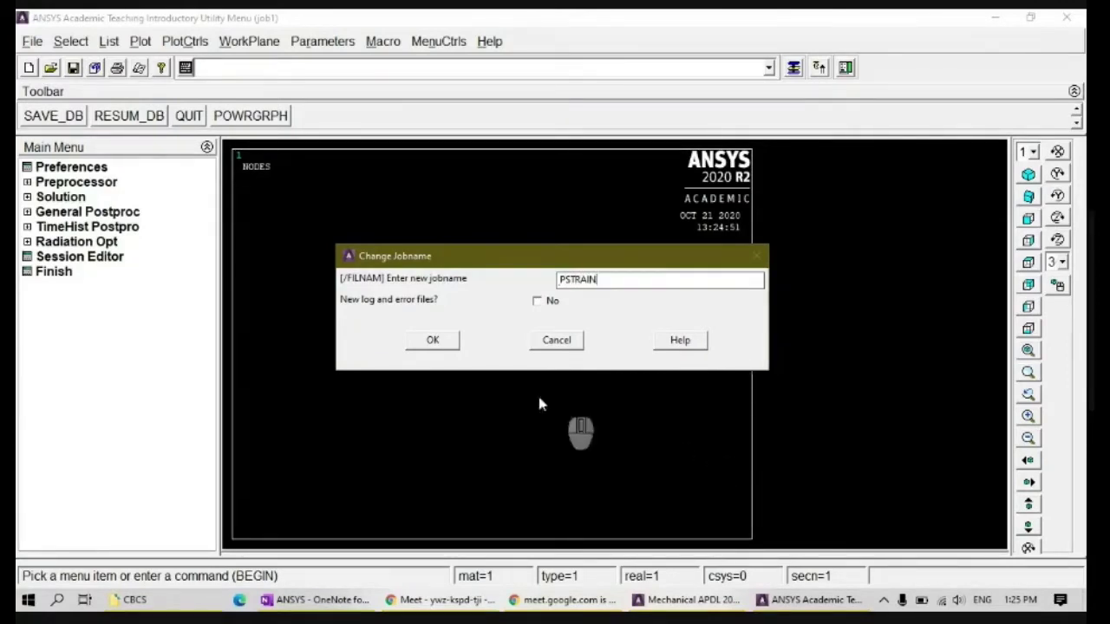
pyautogui.click(431, 340)
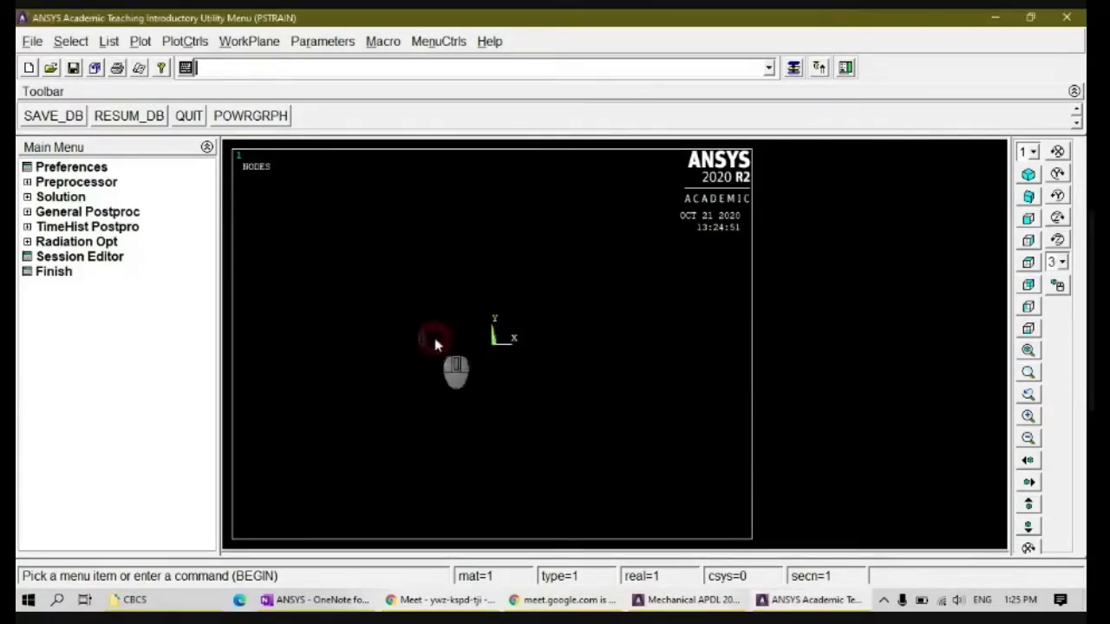
# Set the analysis title to "ANALYSIS OF PRESSURE VESSEL UNDER PLANE STRAIN CONDITION"
pyautogui.click(33, 41)
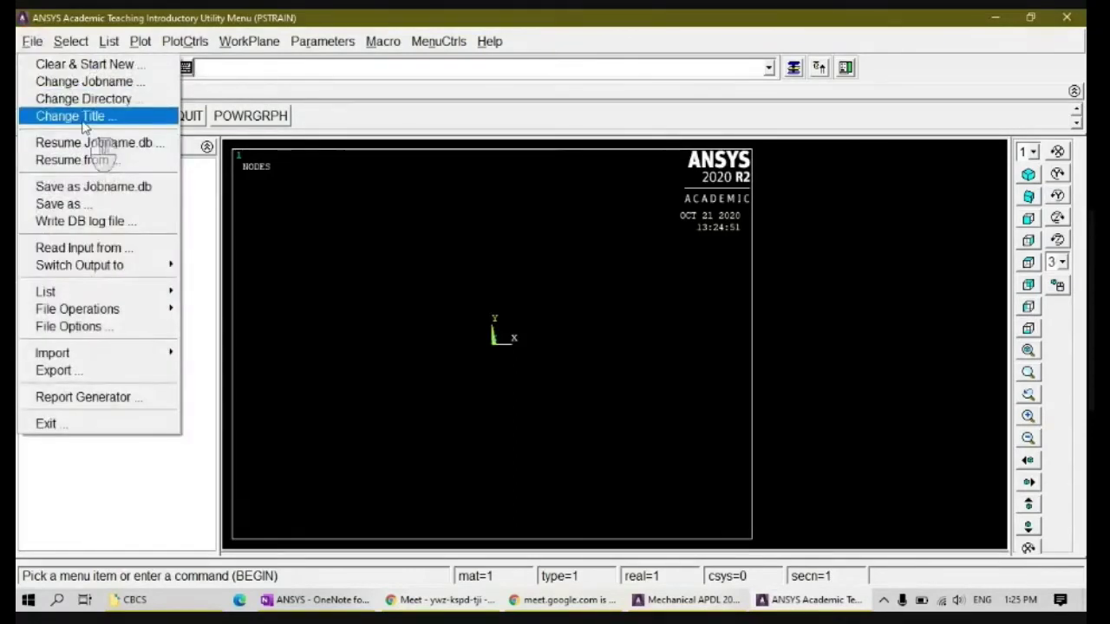
pyautogui.click(68, 117)
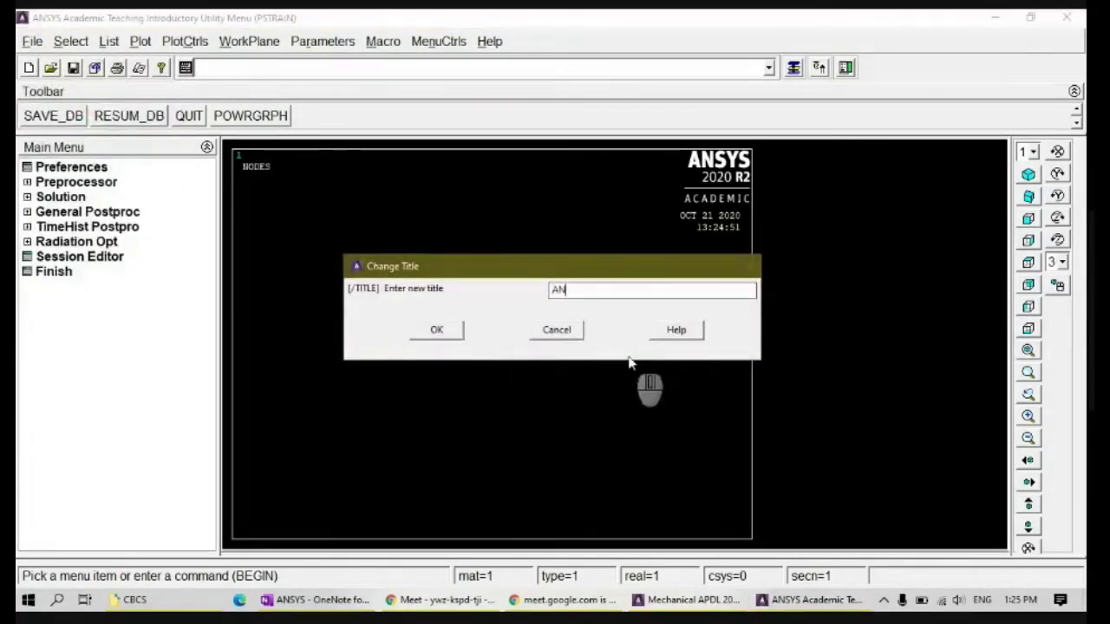
pyautogui.write('ANALYSIS O')
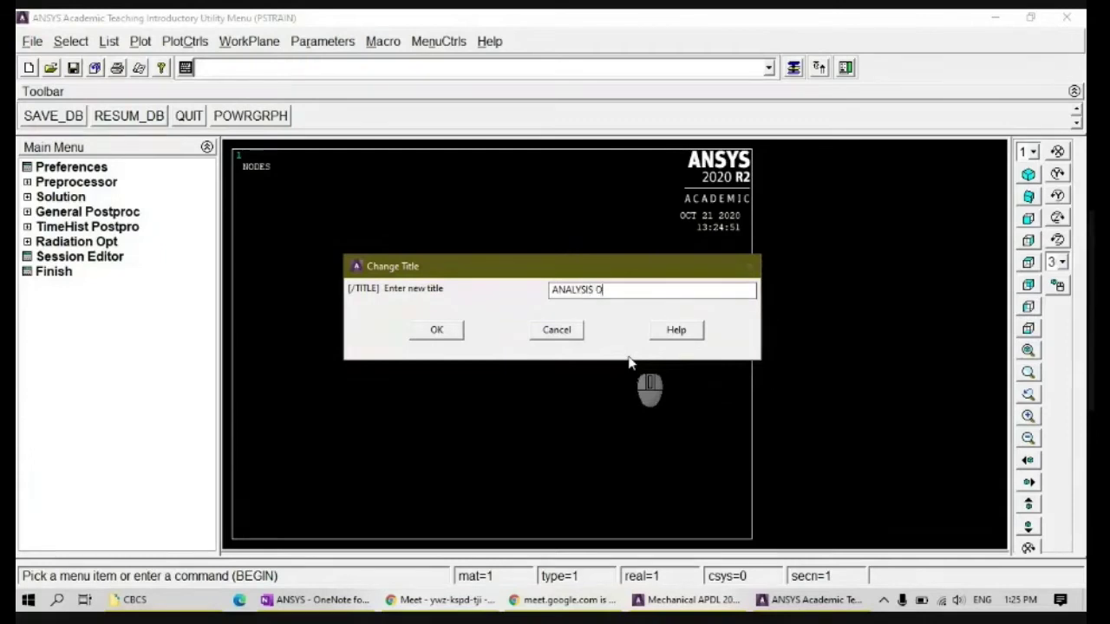
pyautogui.write('F PRESSURE VE')
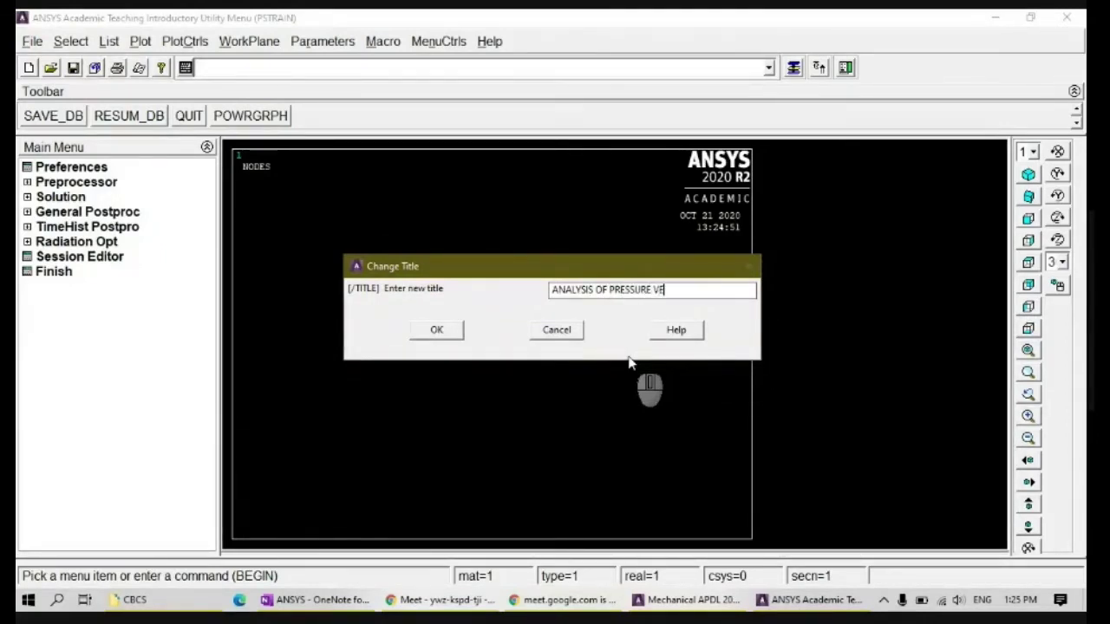
pyautogui.write('SSEL')
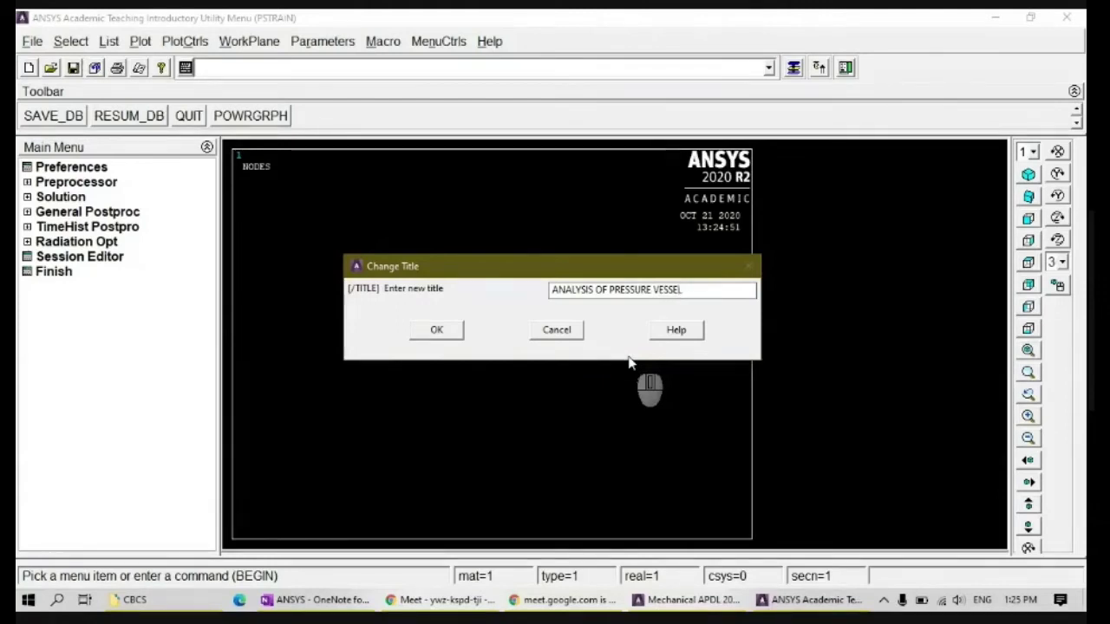
pyautogui.write(' UNDER P')
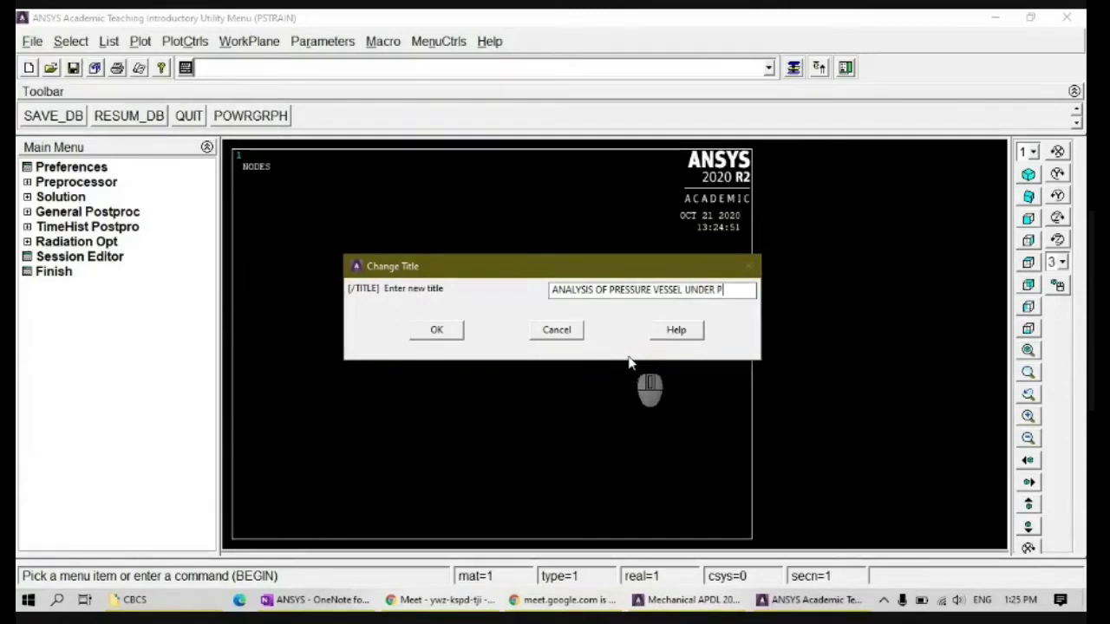
pyautogui.write('LANE STRAIN CO')
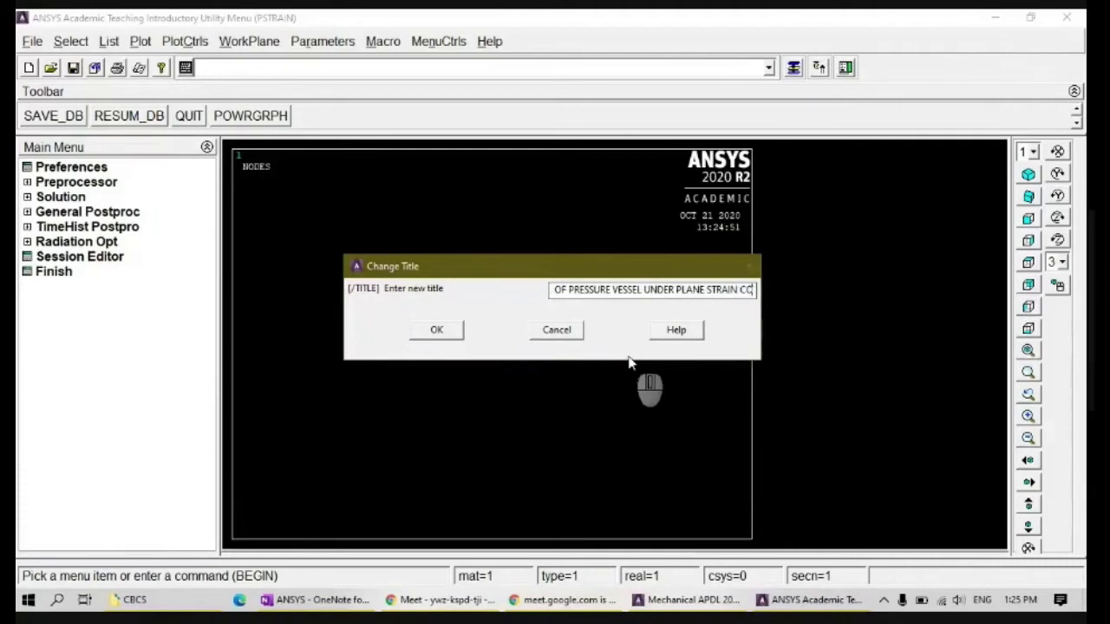
pyautogui.write('NDITION')
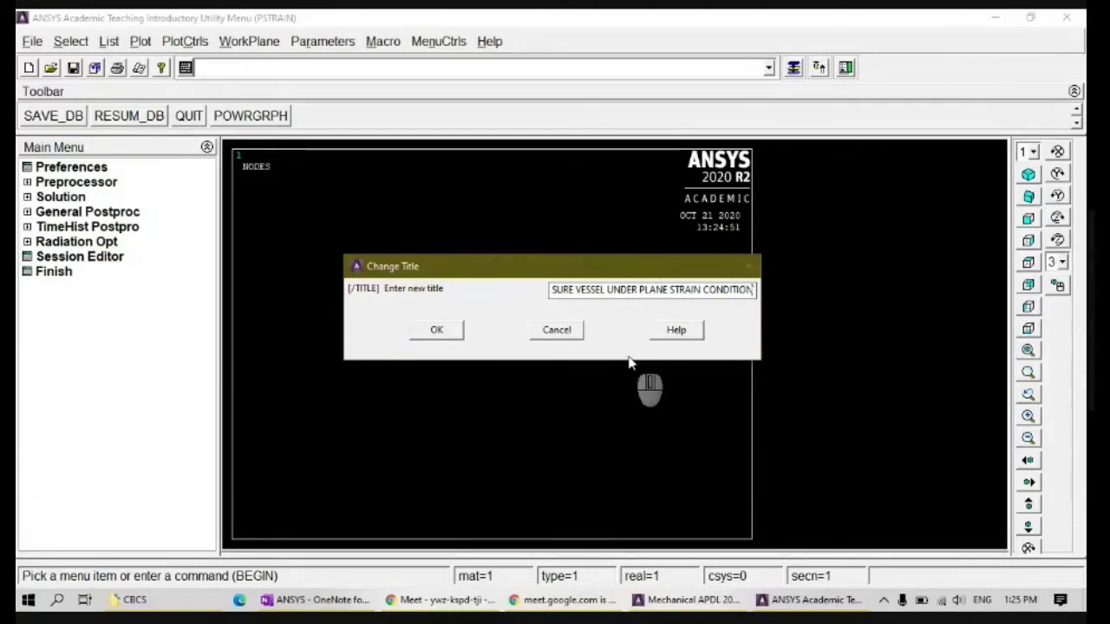
pyautogui.click(444, 331)
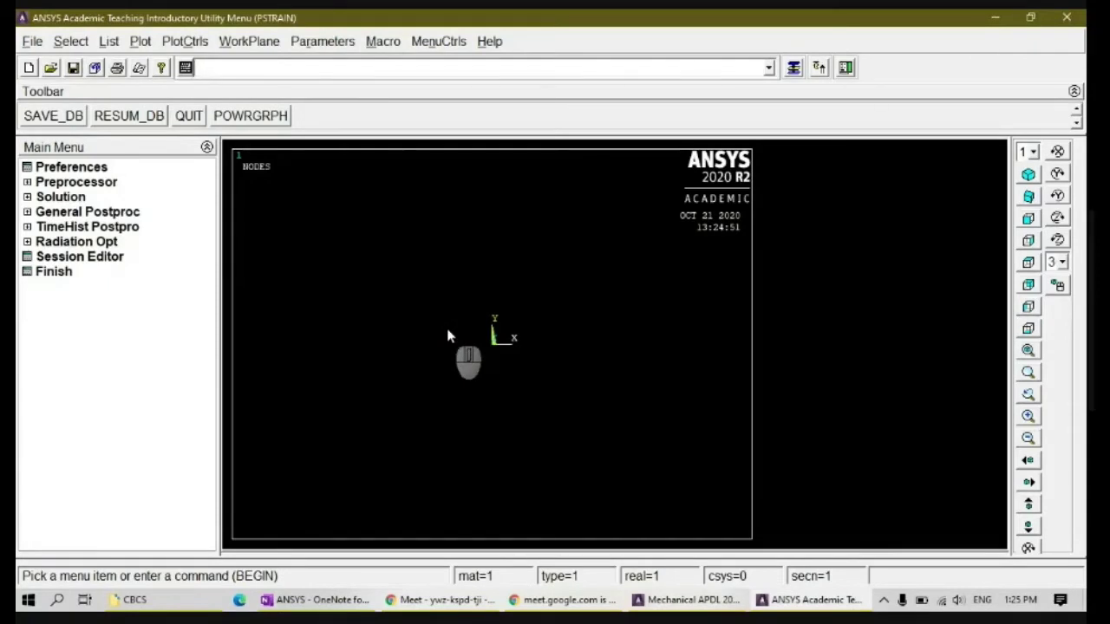
pyautogui.click(32, 43)
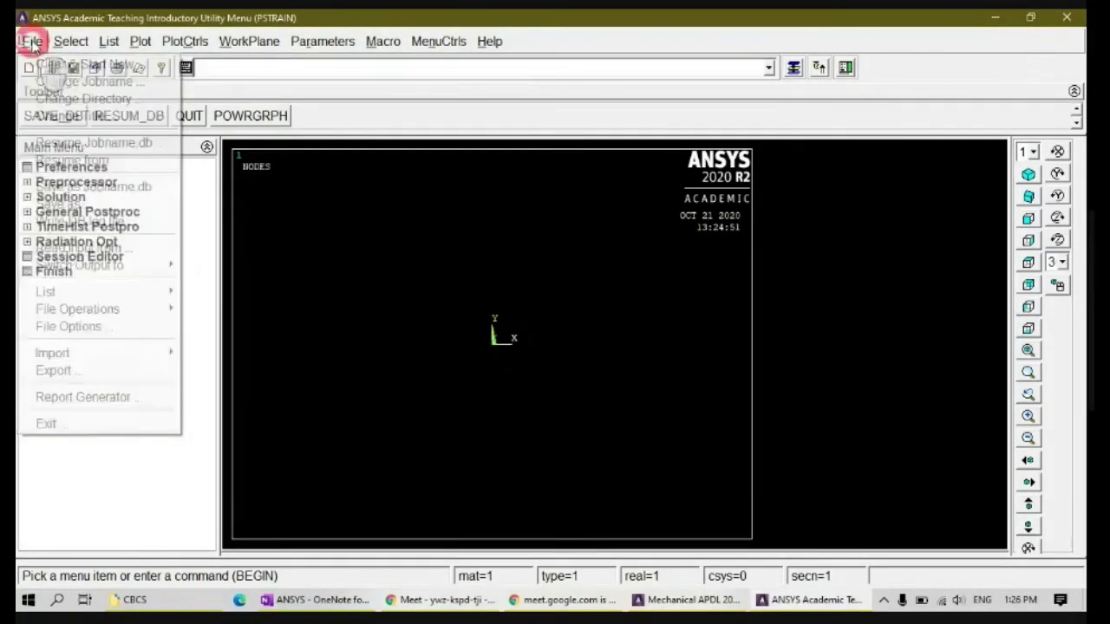
pyautogui.click(507, 52)
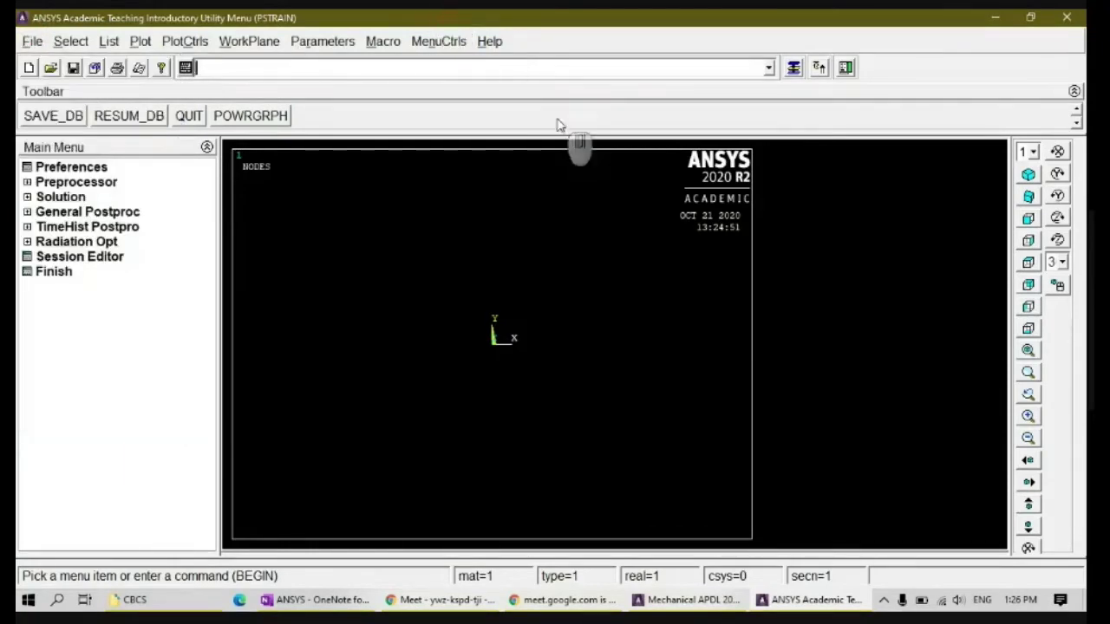
# Set the GUI filtering preferences to show only the Structural discipline
pyautogui.click(94, 170)
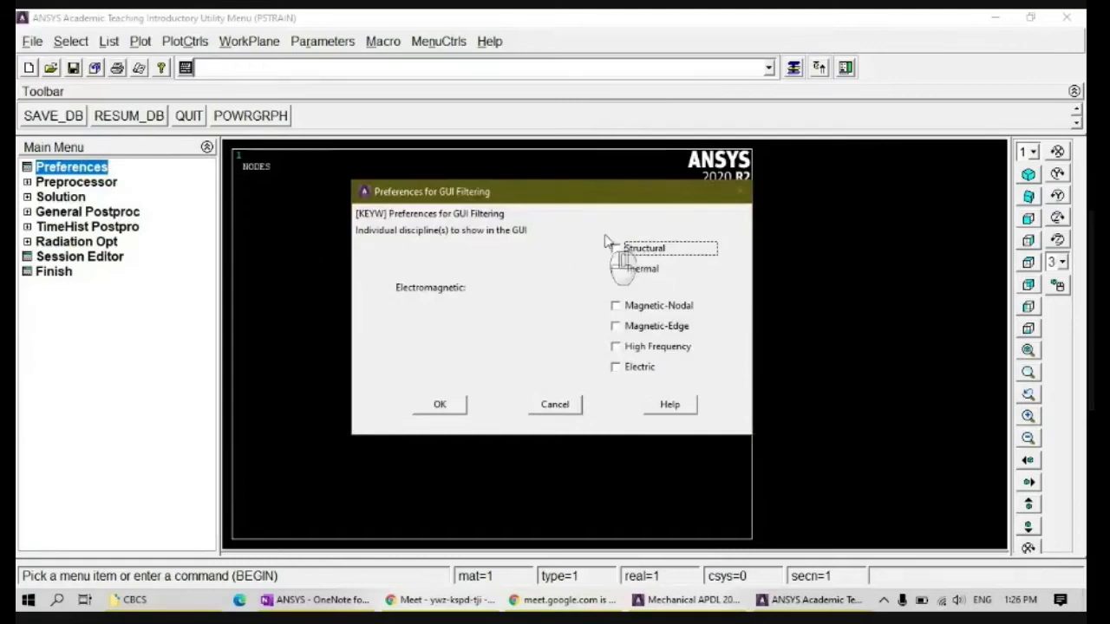
pyautogui.click(640, 250)
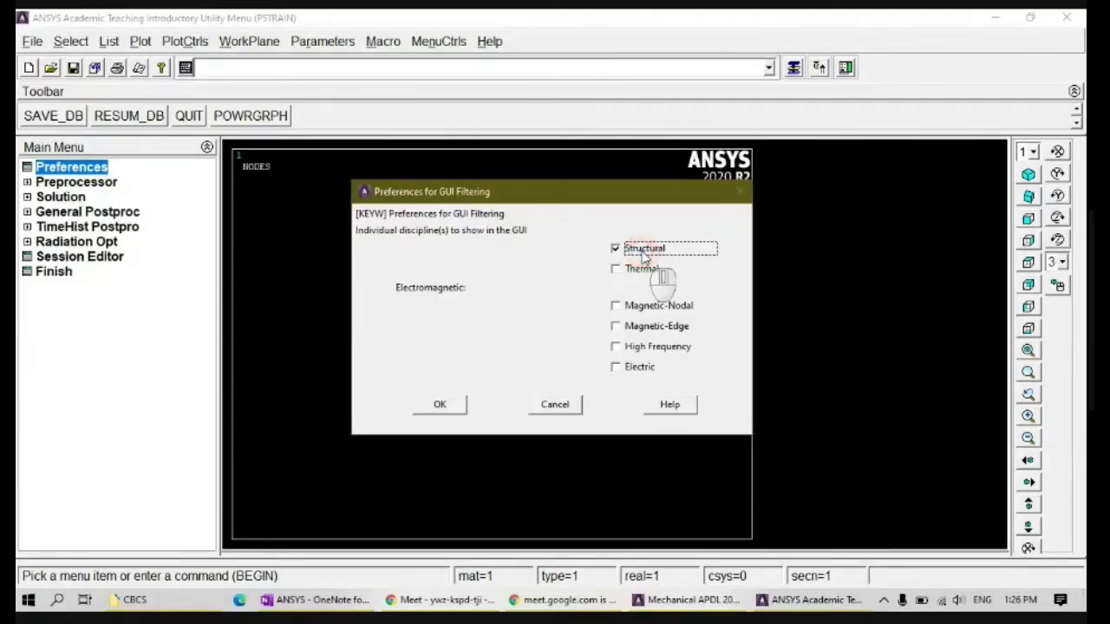
pyautogui.click(444, 406)
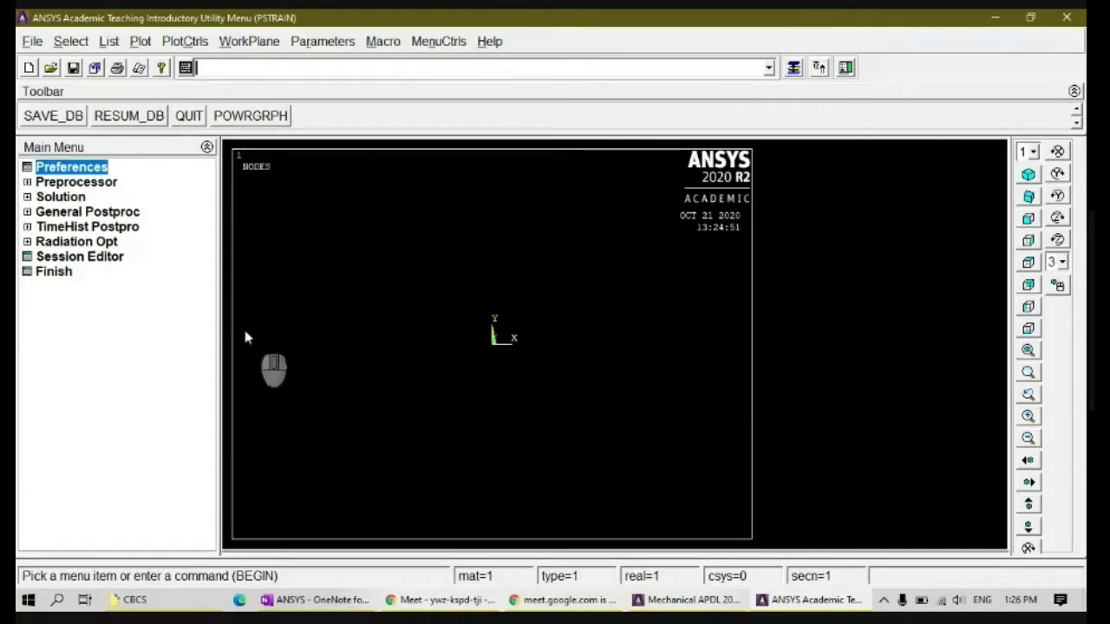
# Add the structural Solid element Quad 4 node 182 as element type reference number 1
pyautogui.click(83, 183)
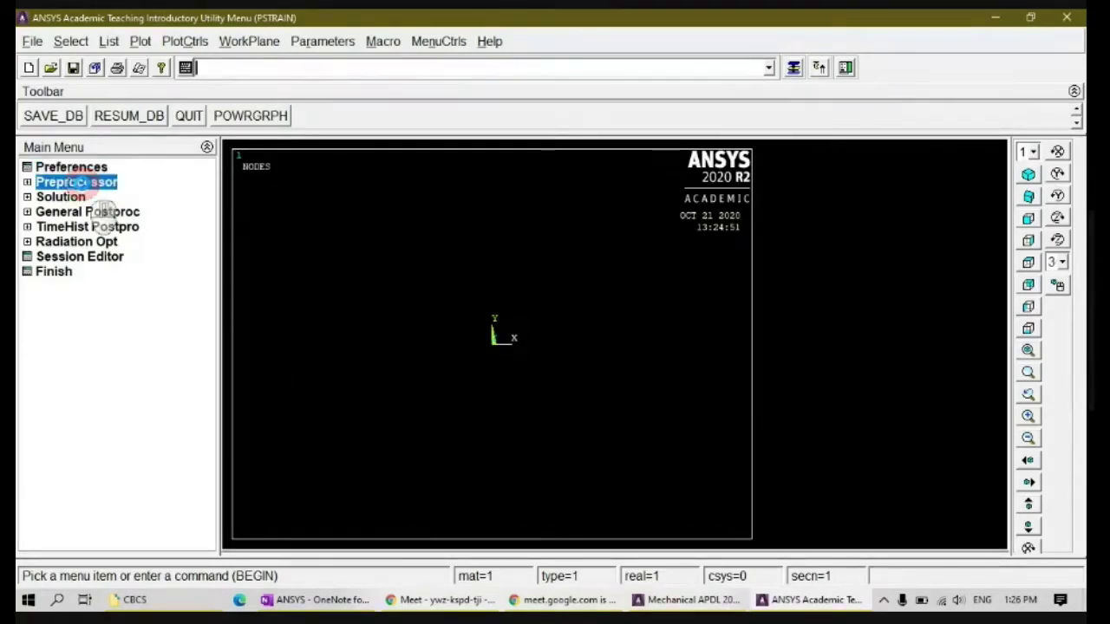
pyautogui.click(91, 197)
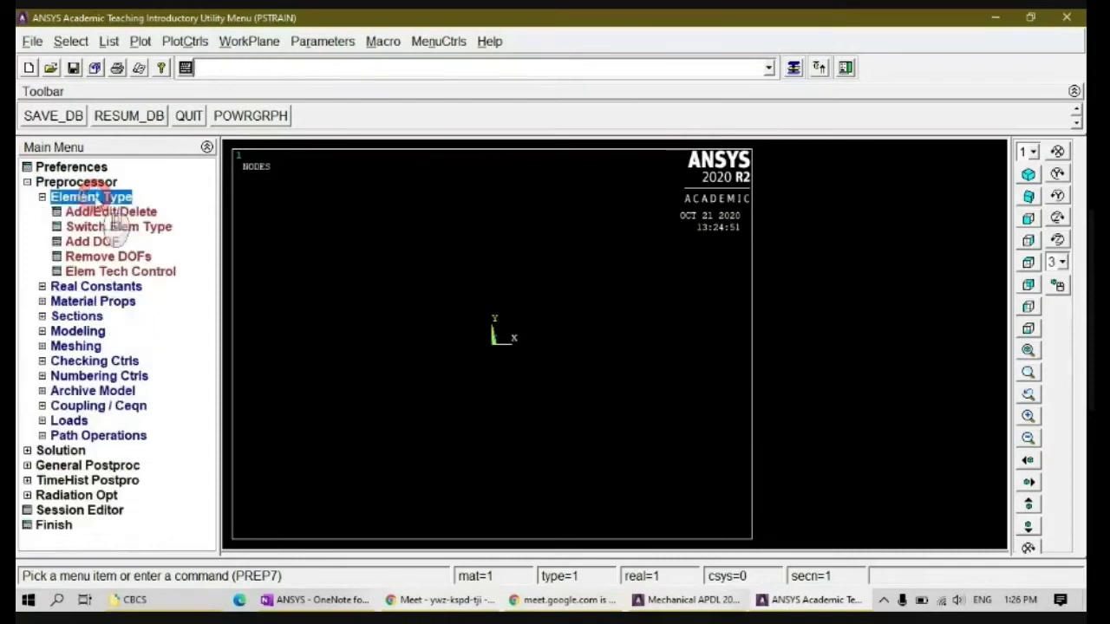
pyautogui.click(115, 213)
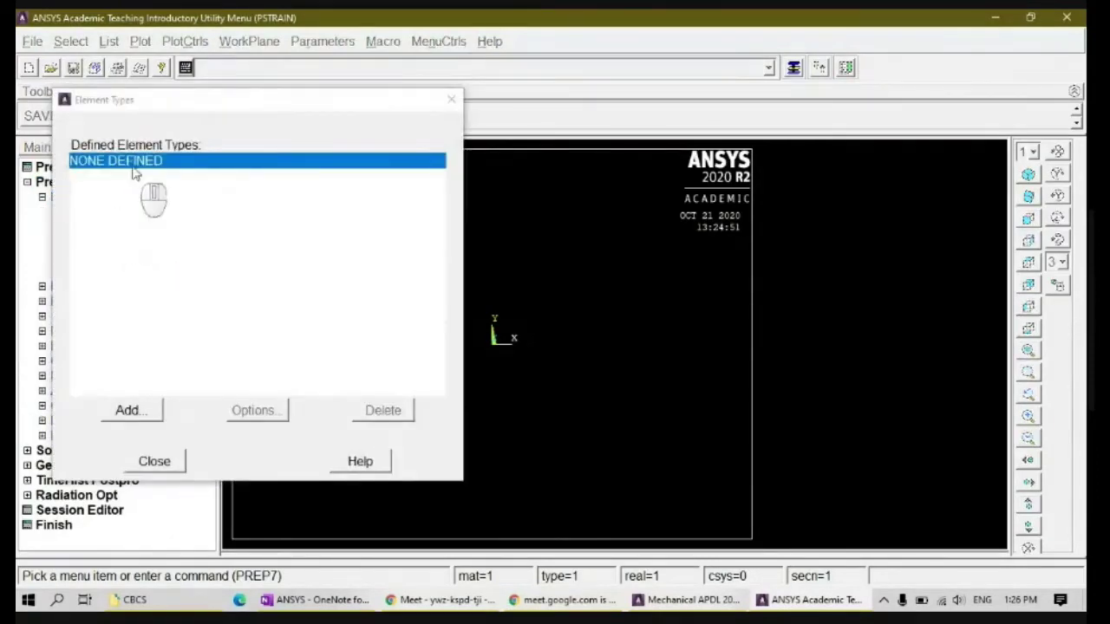
pyautogui.click(156, 413)
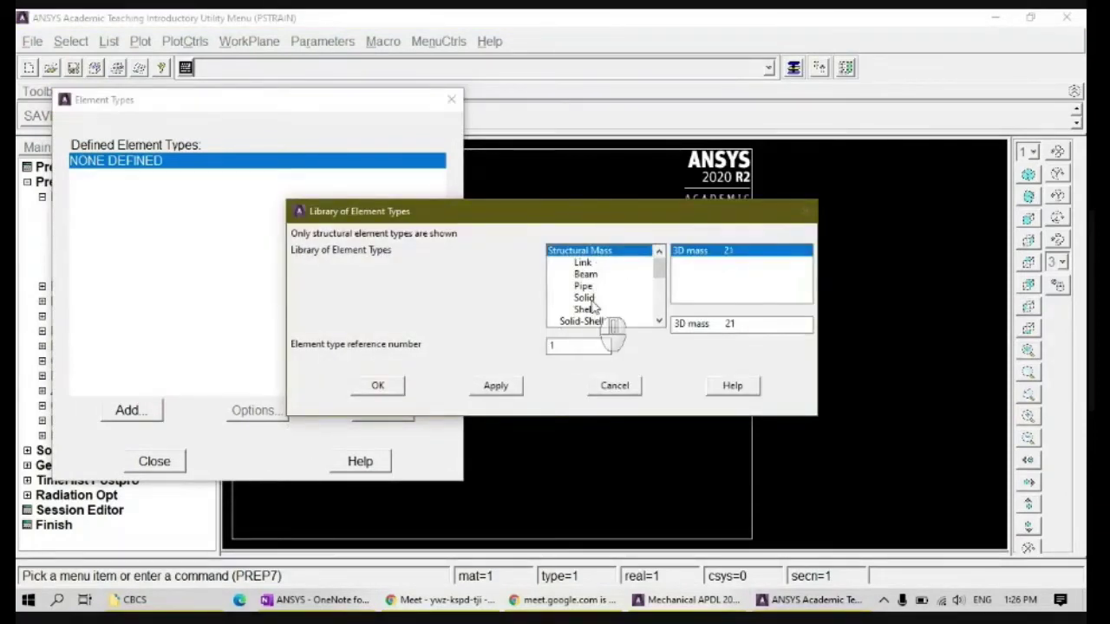
pyautogui.click(591, 297)
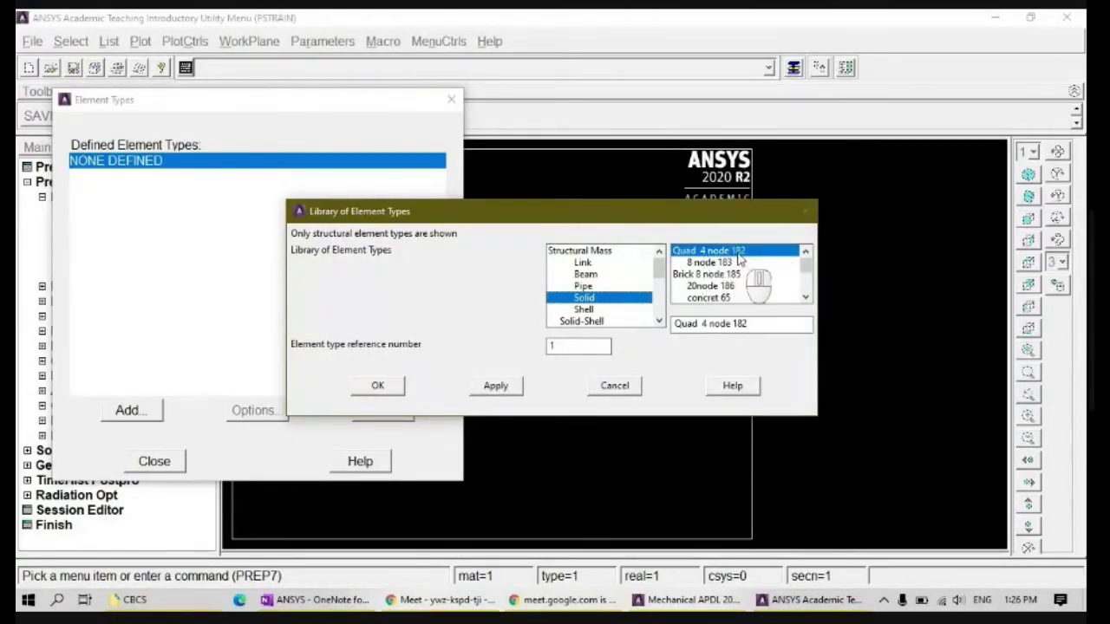
pyautogui.click(378, 385)
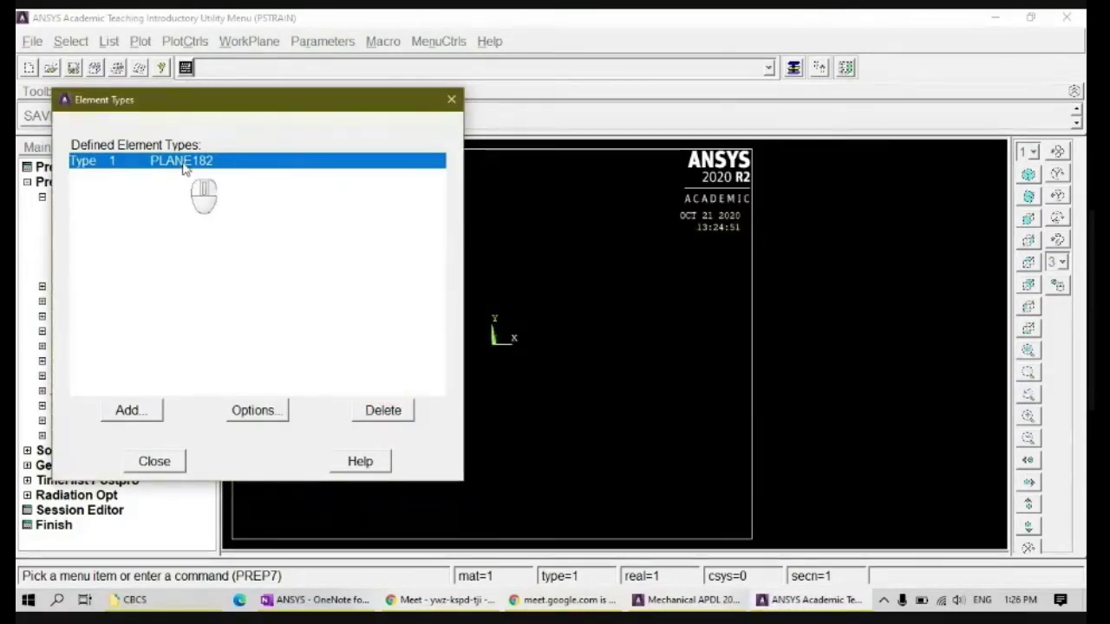
# Set the element behavior (K3) of the PLANE182 element type to Plane strain
pyautogui.click(260, 411)
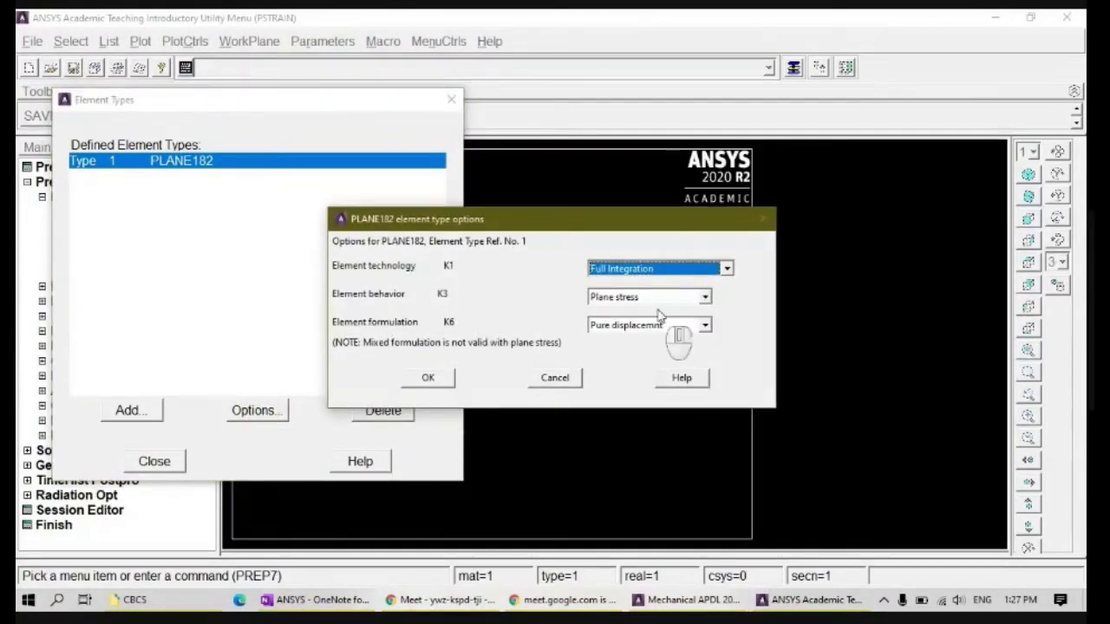
pyautogui.click(706, 298)
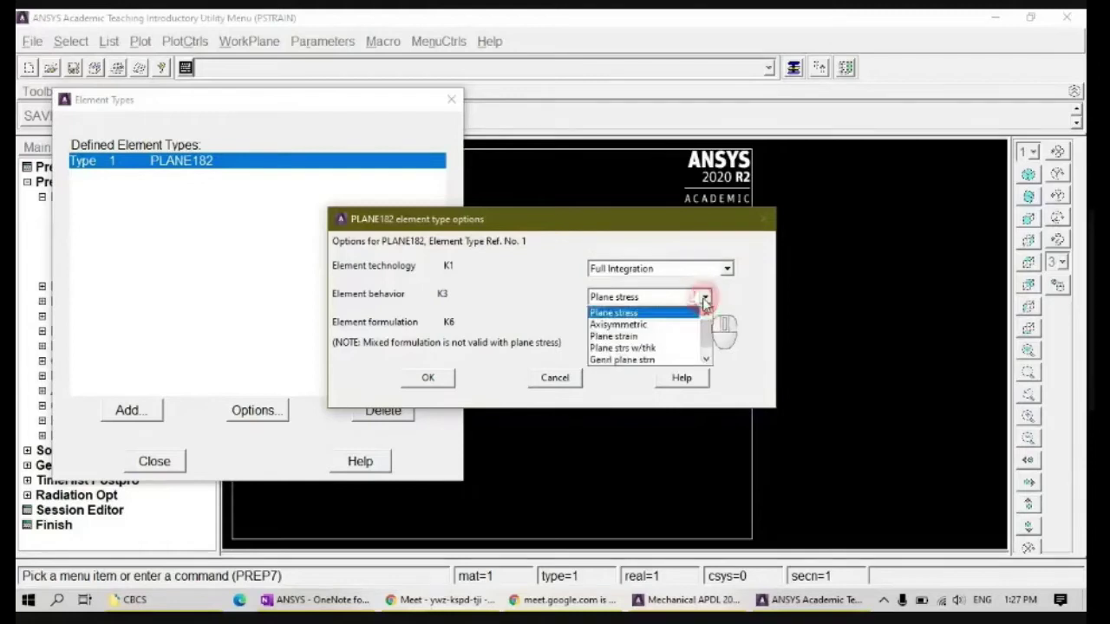
pyautogui.click(664, 338)
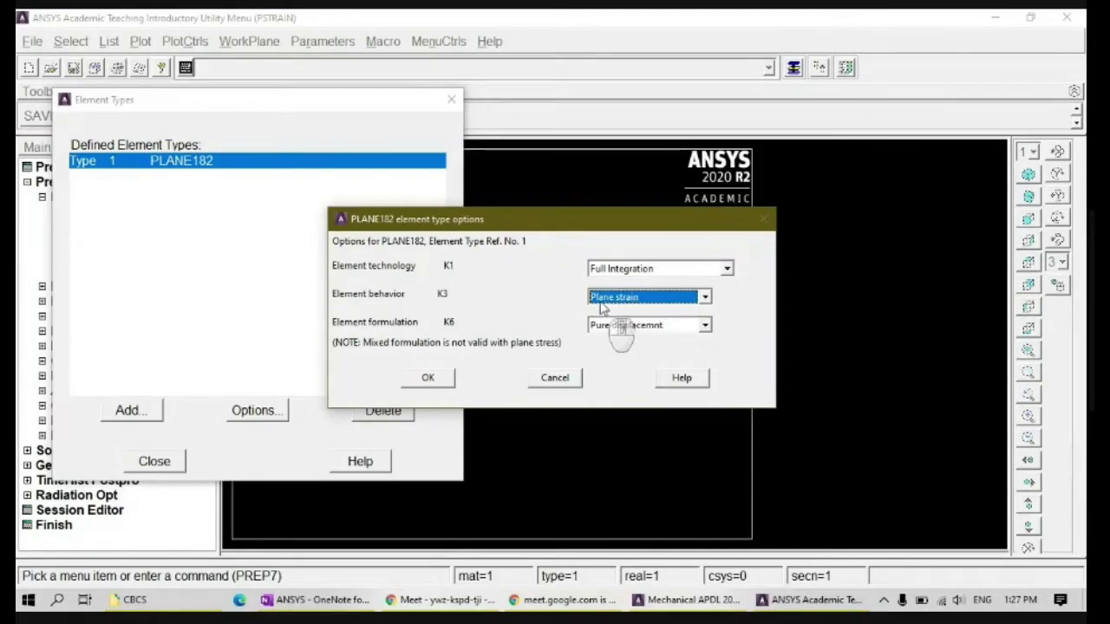
pyautogui.click(441, 377)
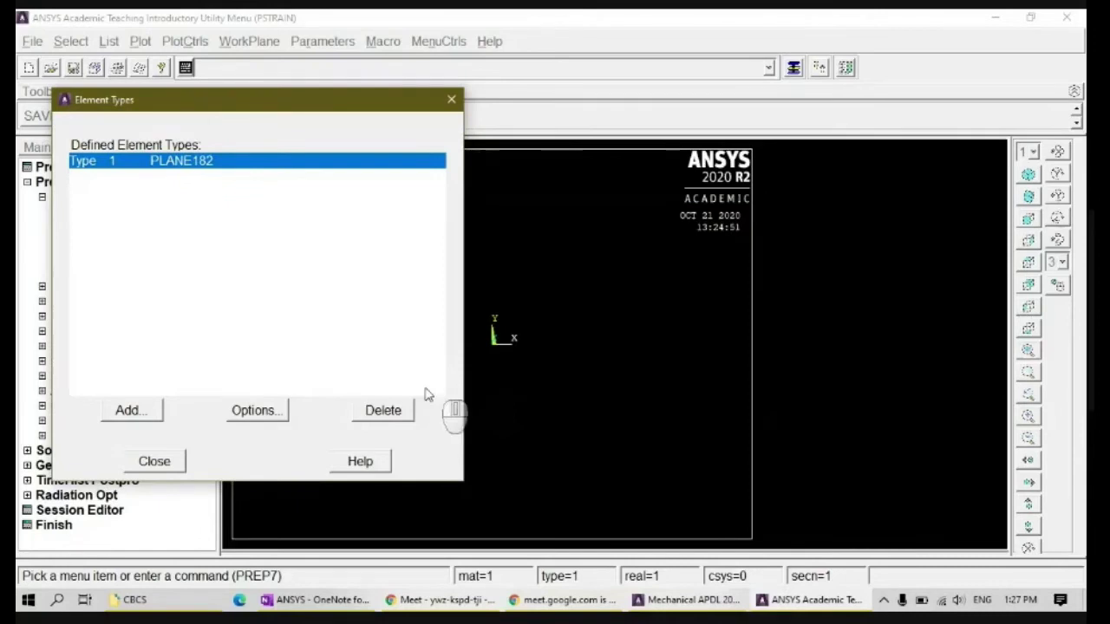
pyautogui.click(158, 463)
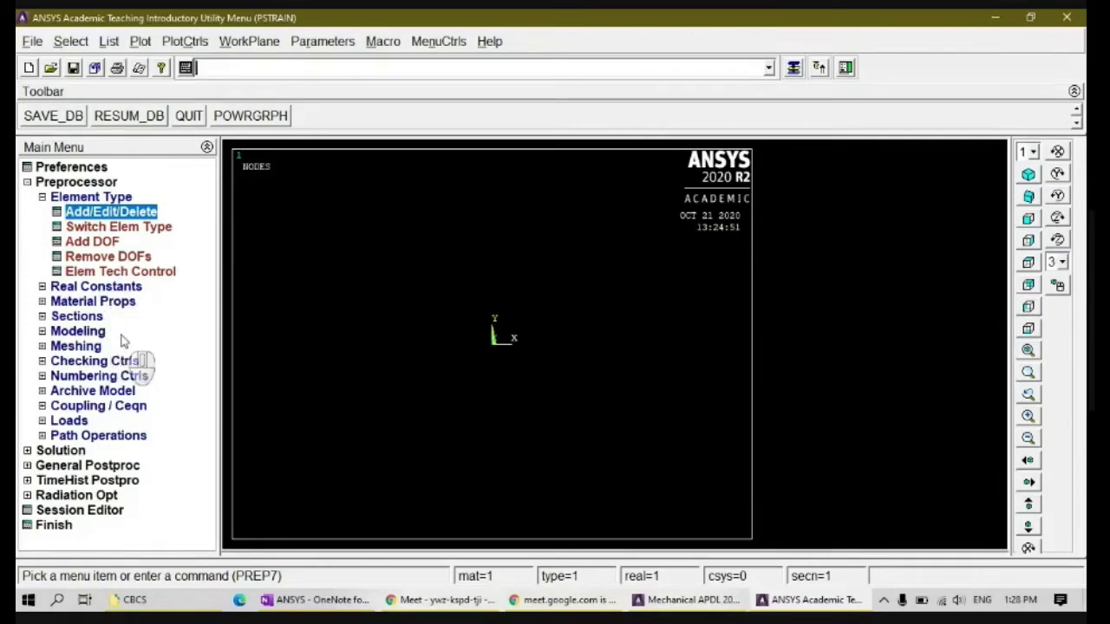
# Start a Structural, Linear, Elastic, Isotropic material definition for material model number 1
pyautogui.click(113, 301)
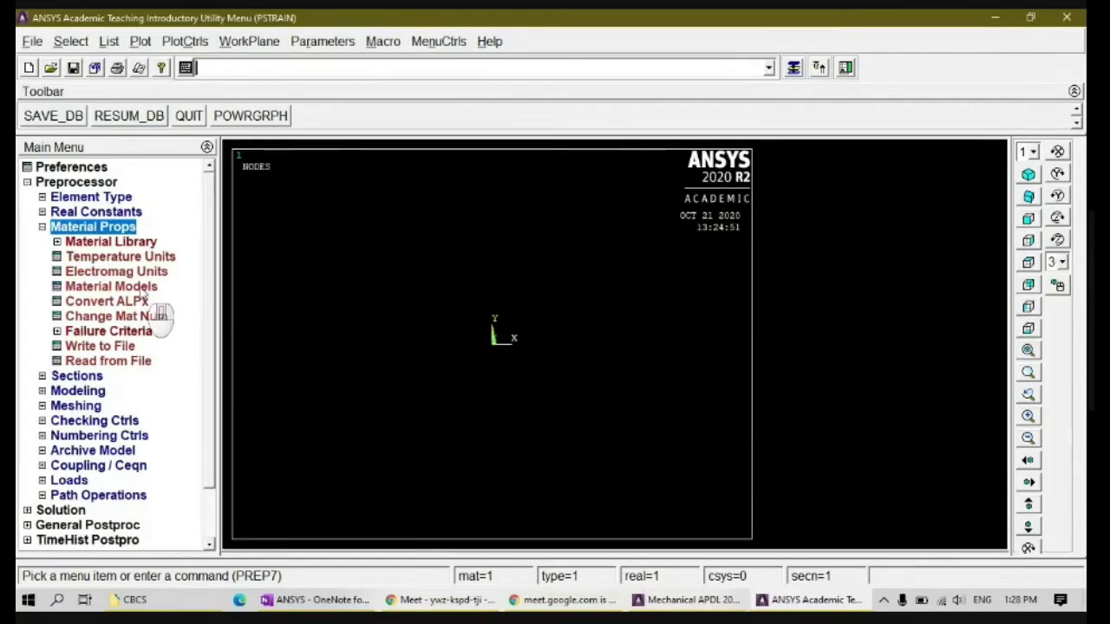
pyautogui.doubleClick(139, 288)
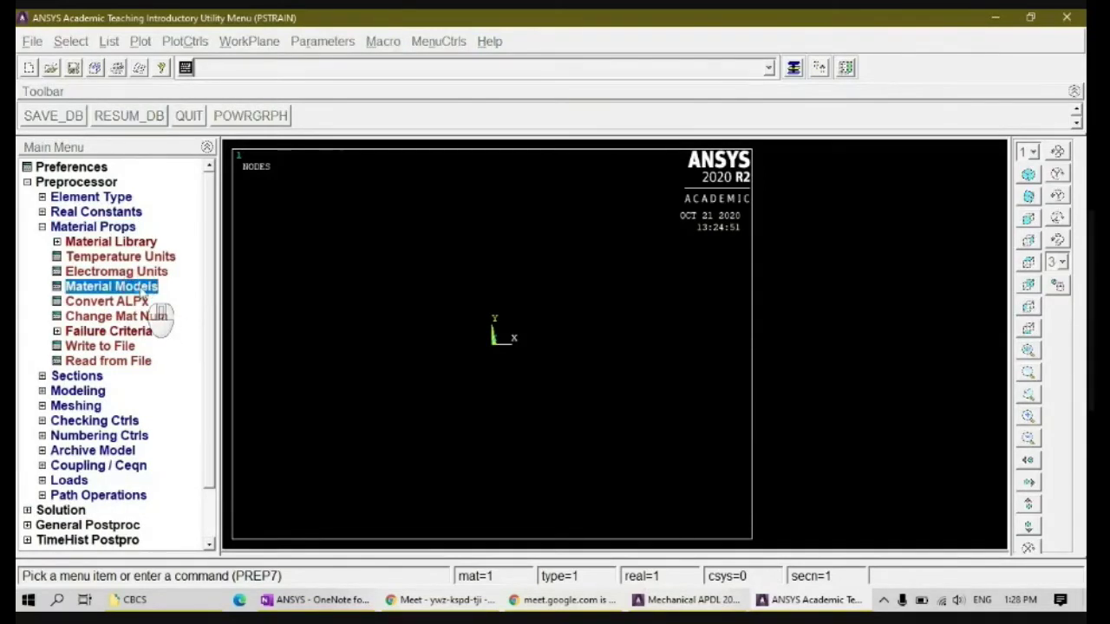
pyautogui.doubleClick(579, 276)
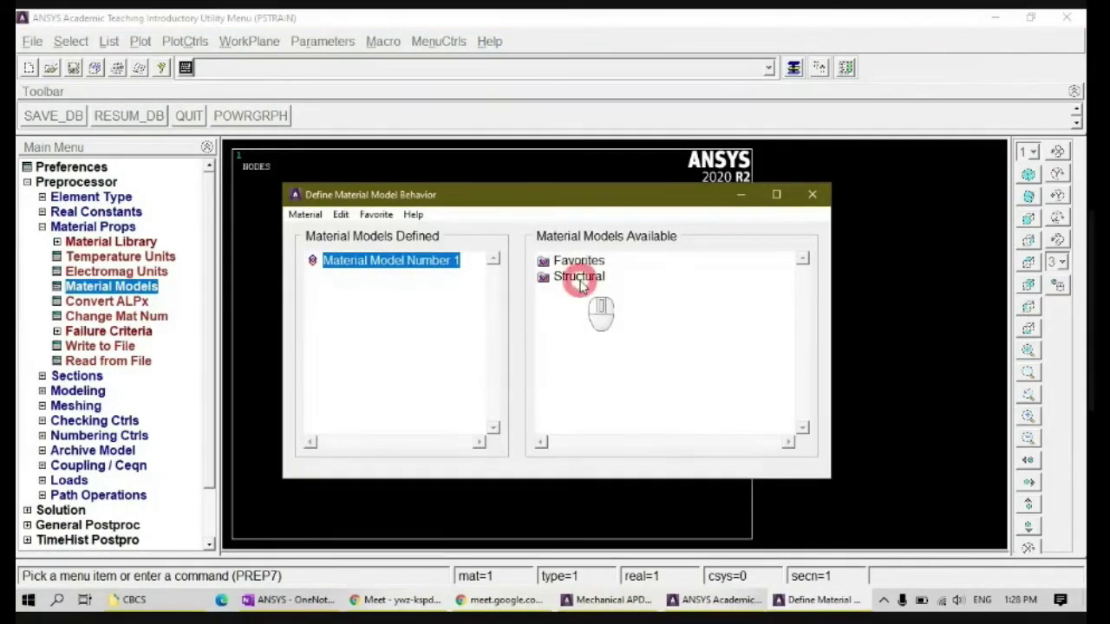
pyautogui.doubleClick(598, 293)
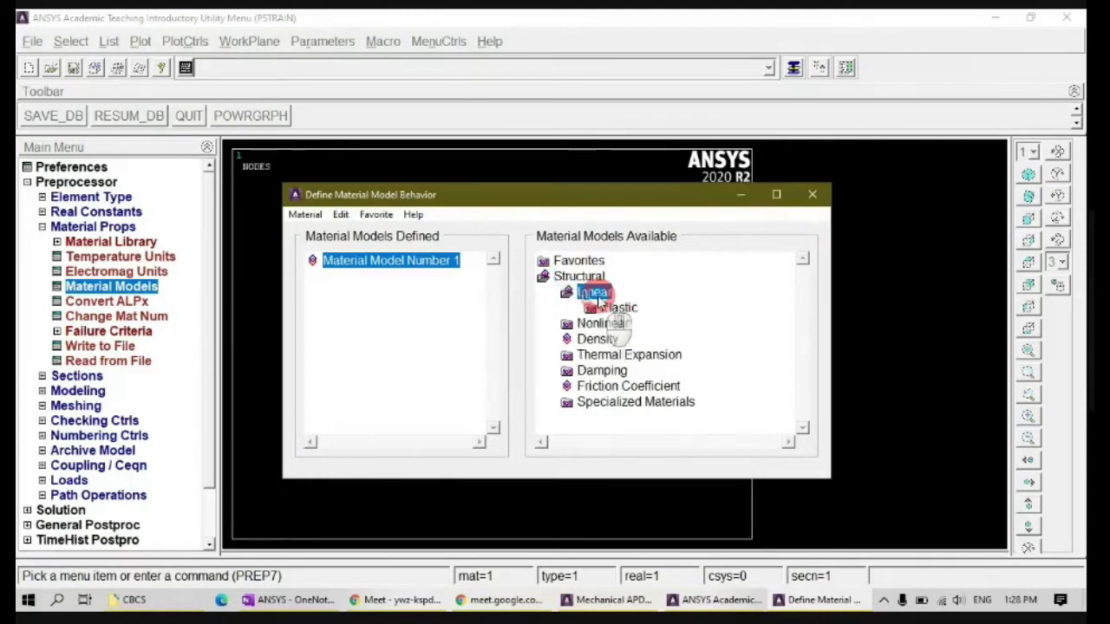
pyautogui.doubleClick(618, 309)
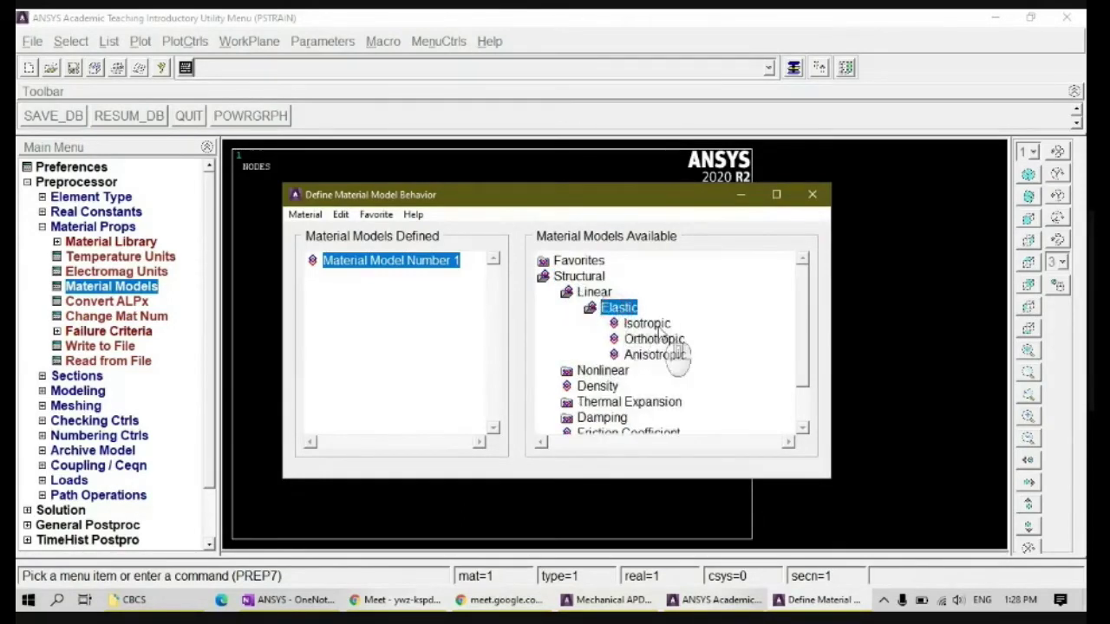
pyautogui.doubleClick(658, 325)
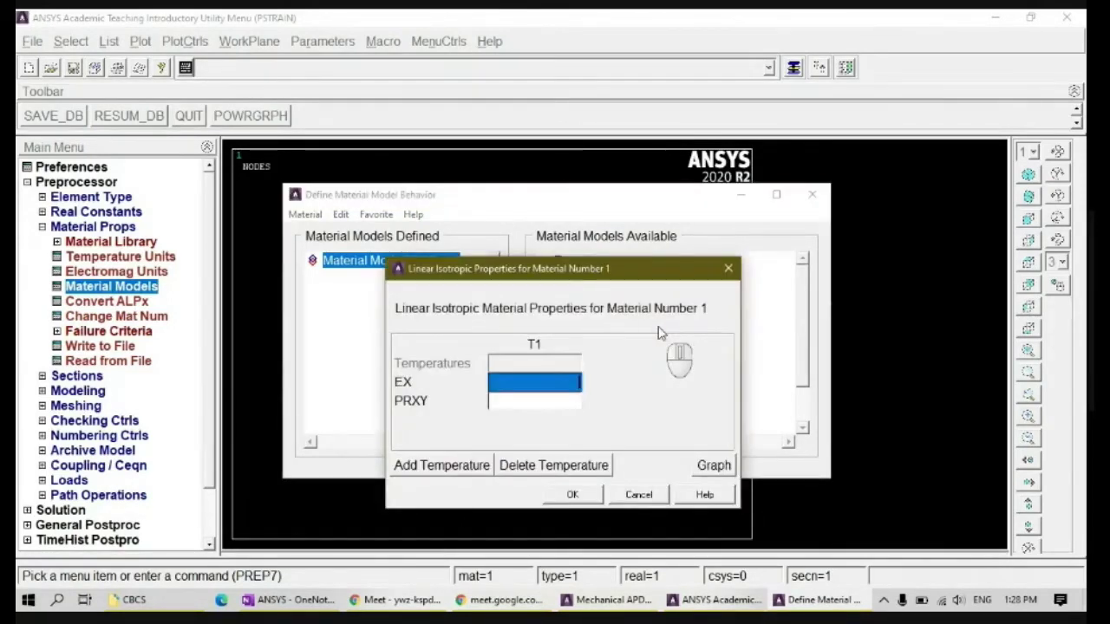
# Consult the problem description in OneNote and set the isotropic material's EX to 207E9 and PRXY to 0.27
pyautogui.click(293, 600)
pyautogui.scroll(15, 343, 417)
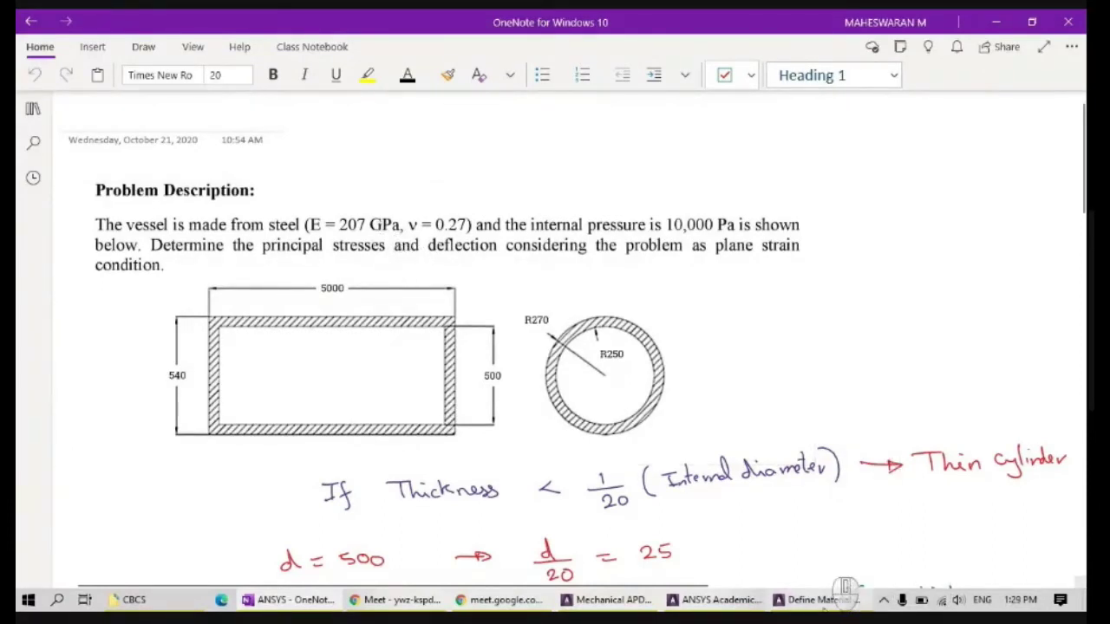
pyautogui.click(821, 601)
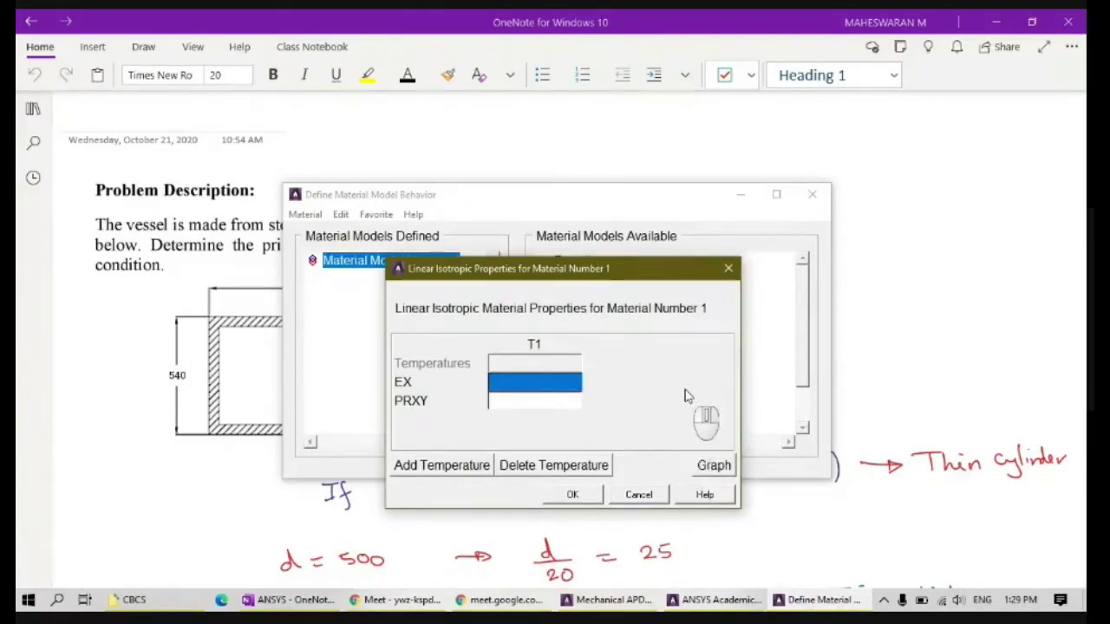
pyautogui.write('207')
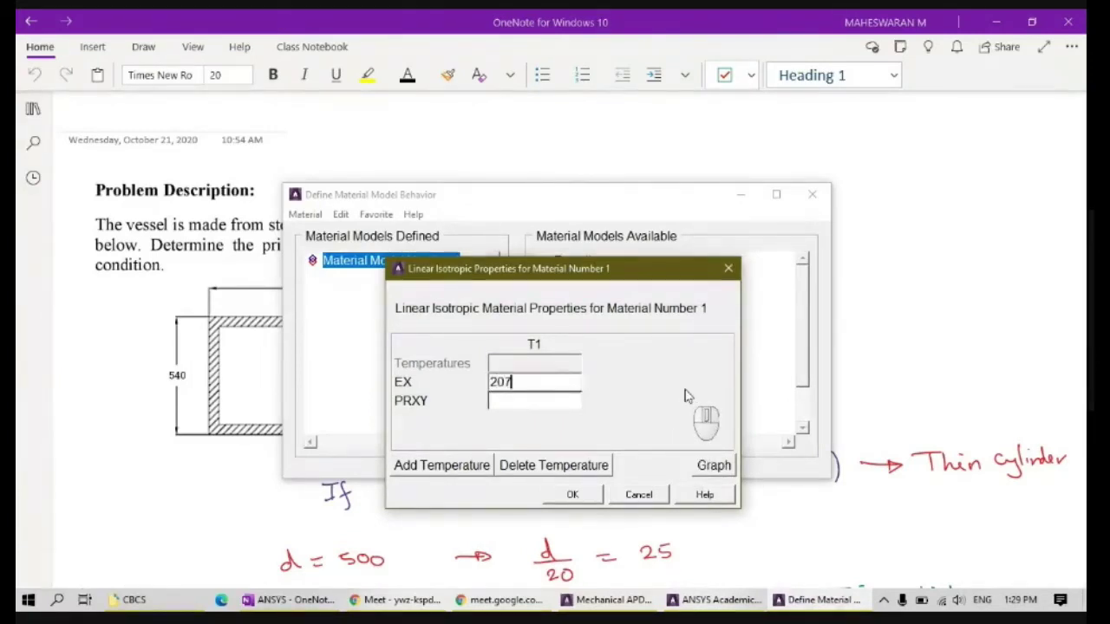
pyautogui.write('E9')
pyautogui.click(511, 407)
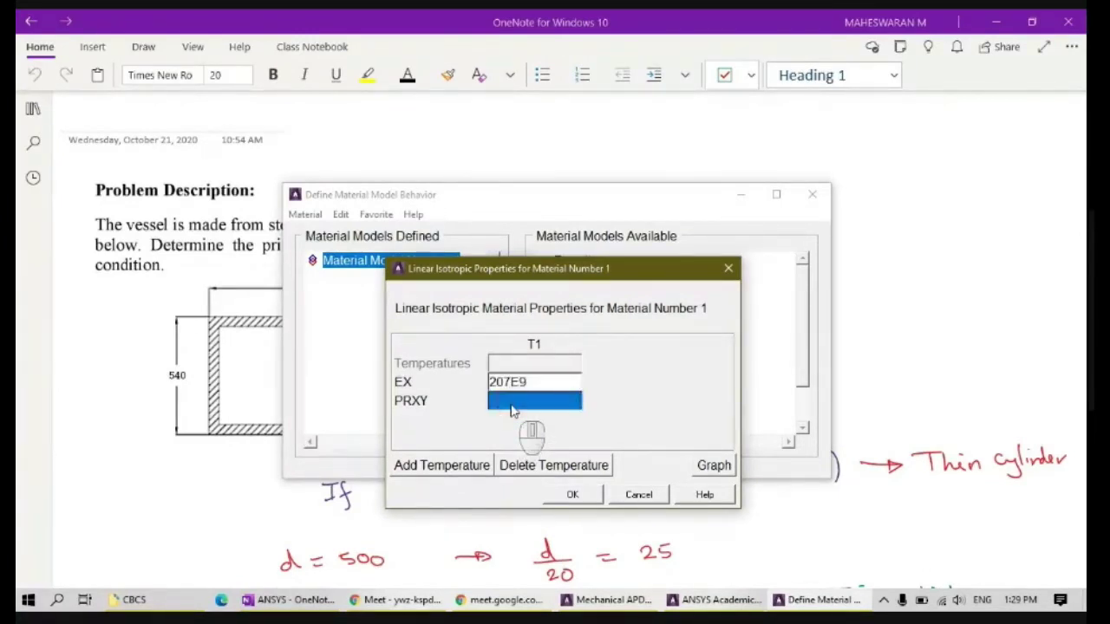
pyautogui.write('0.27')
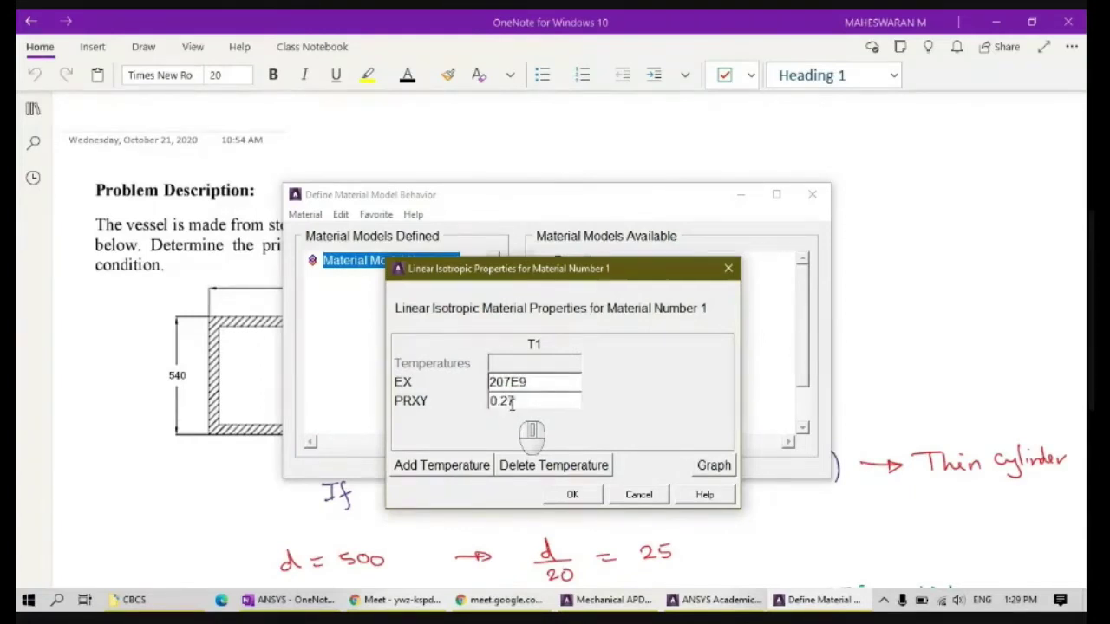
pyautogui.click(593, 498)
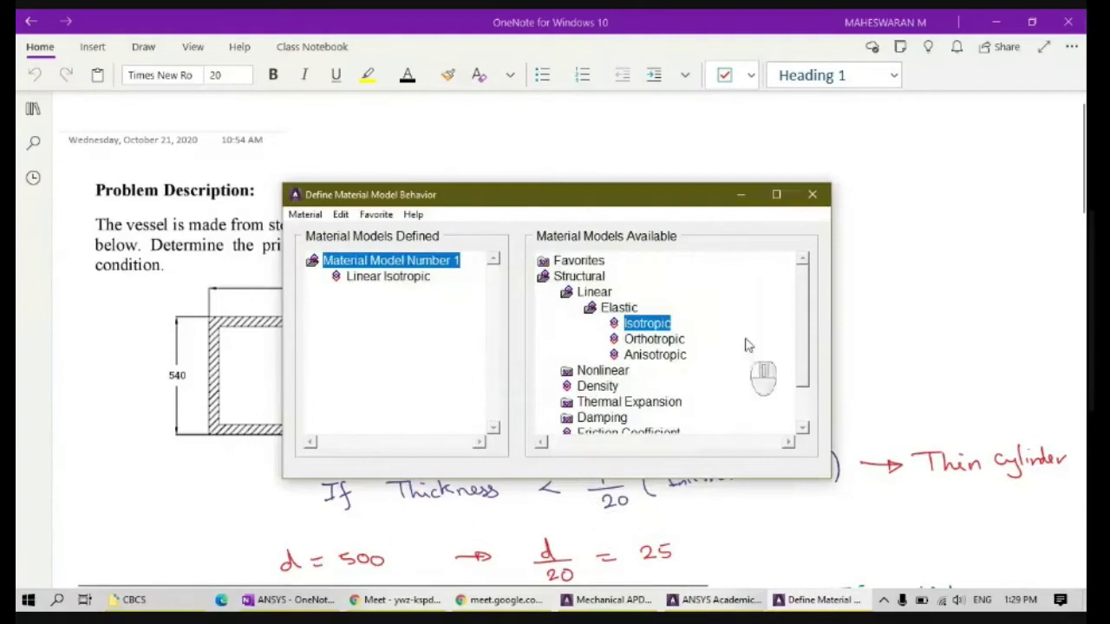
pyautogui.click(813, 194)
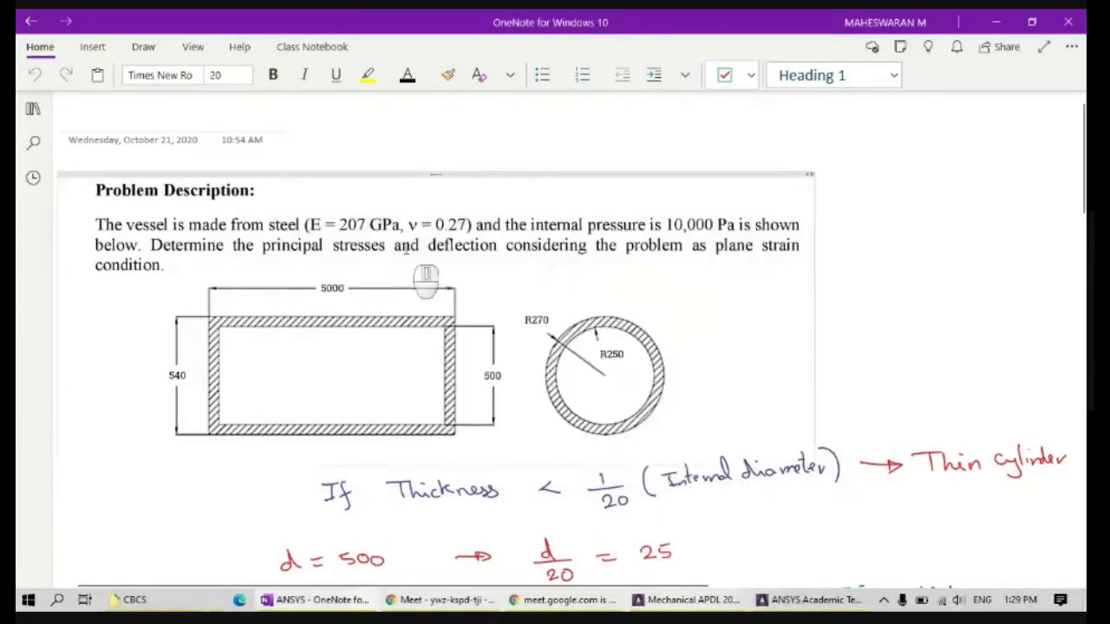
# Switch back to ANSYS and review the linear isotropic properties stored for material number 1
pyautogui.click(806, 600)
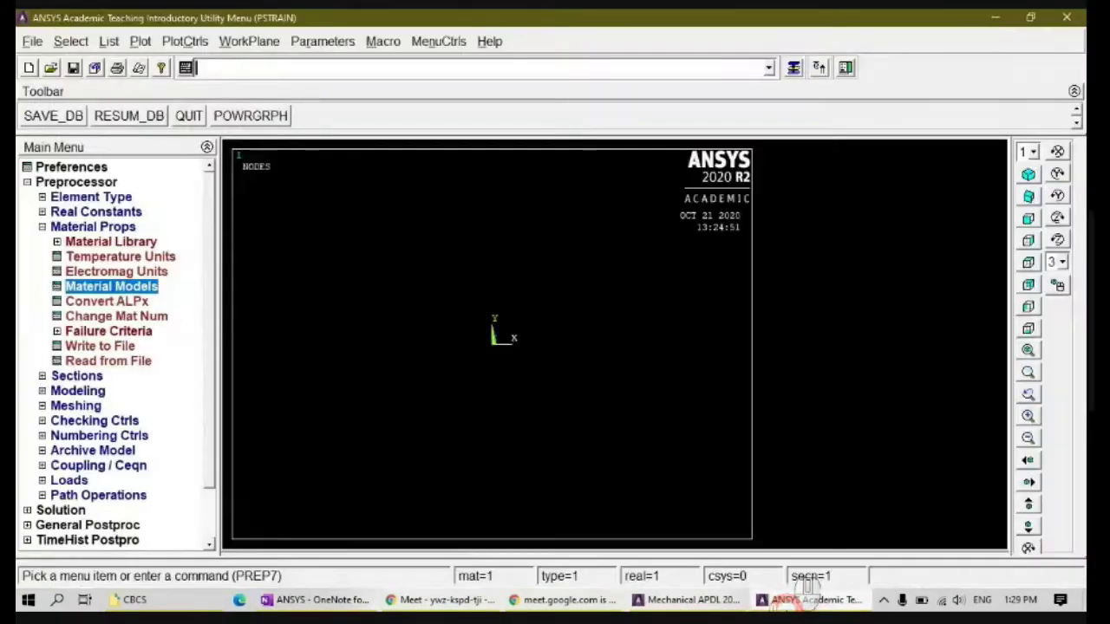
pyautogui.doubleClick(146, 287)
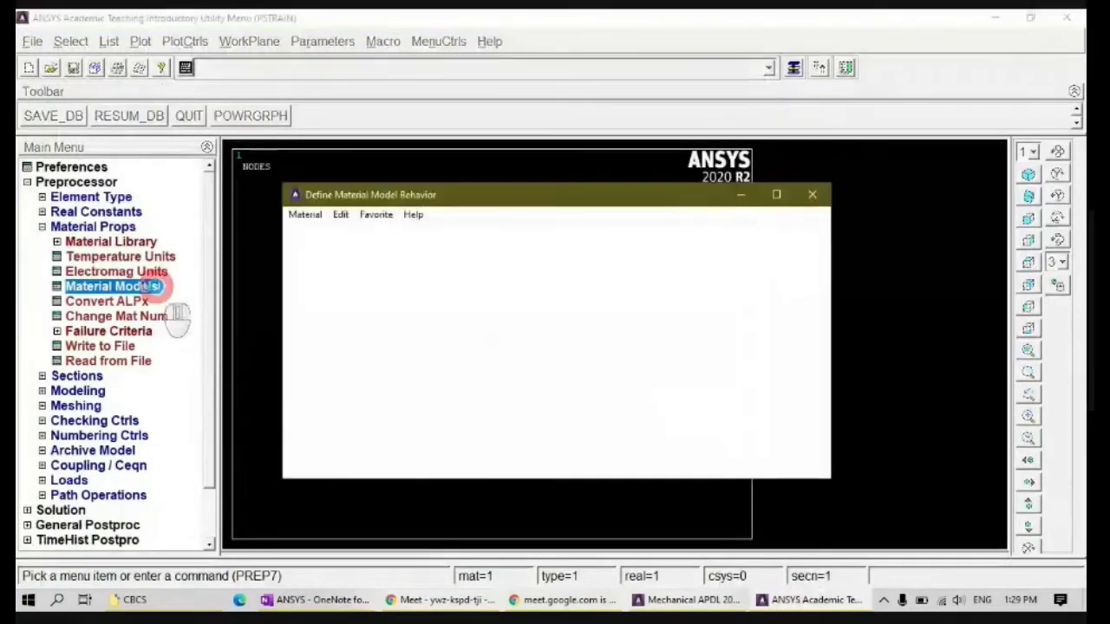
pyautogui.click(647, 323)
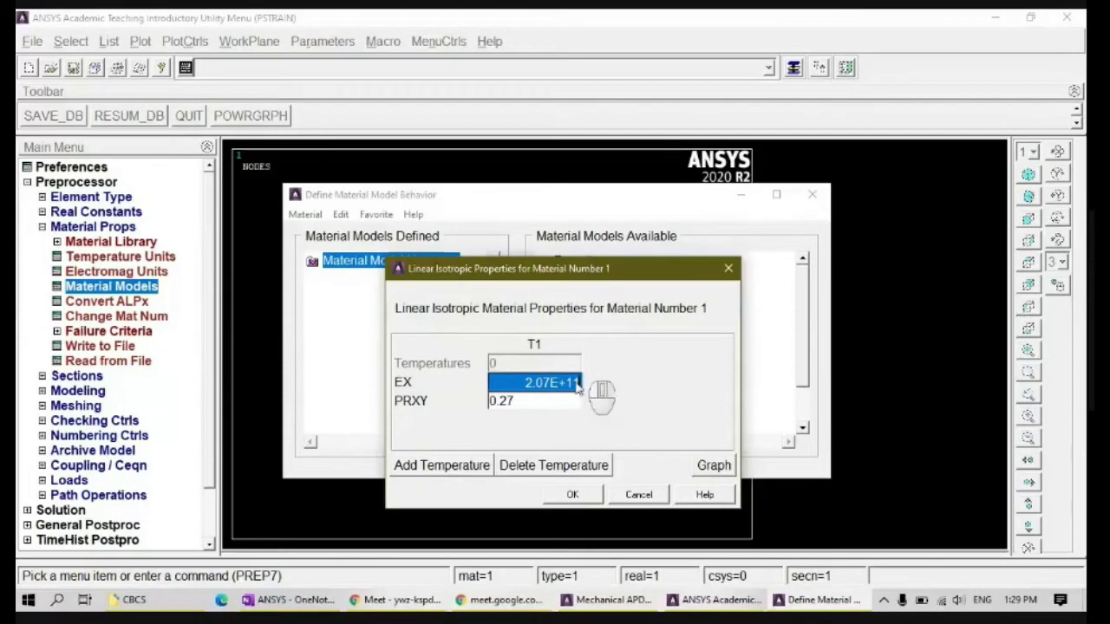
pyautogui.click(639, 495)
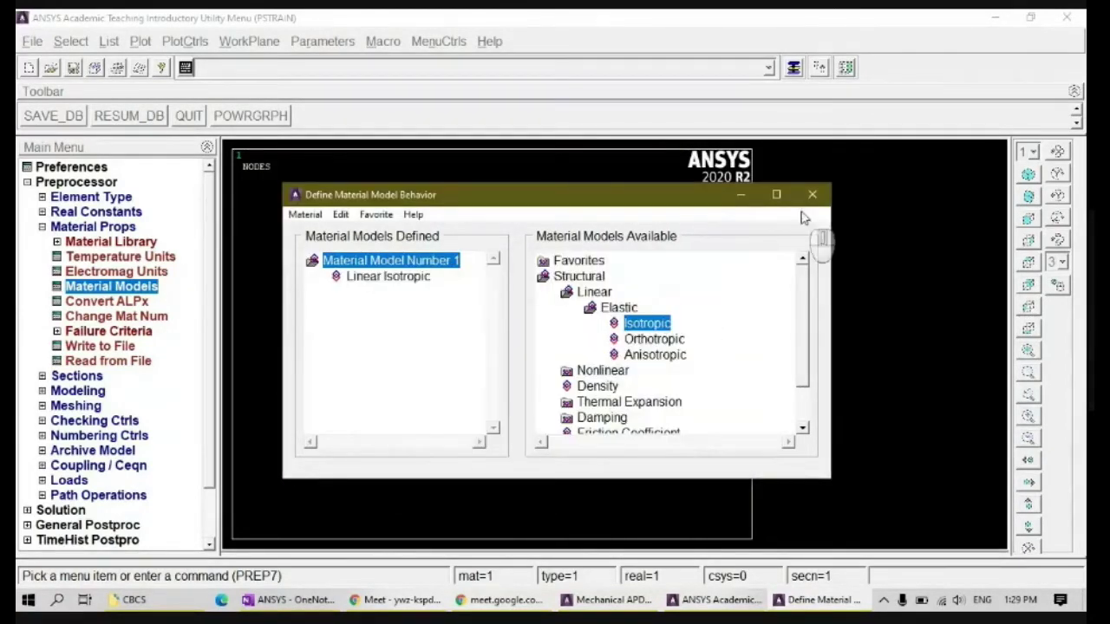
pyautogui.click(812, 194)
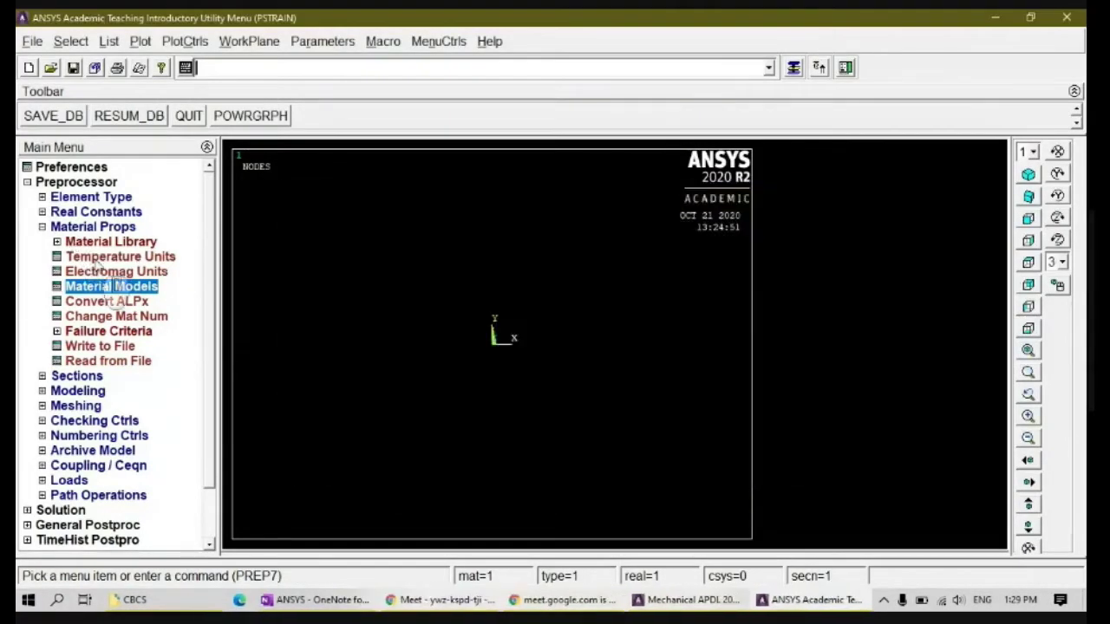
# Collapse the material properties and expand the preprocessor's Modeling commands
pyautogui.click(84, 226)
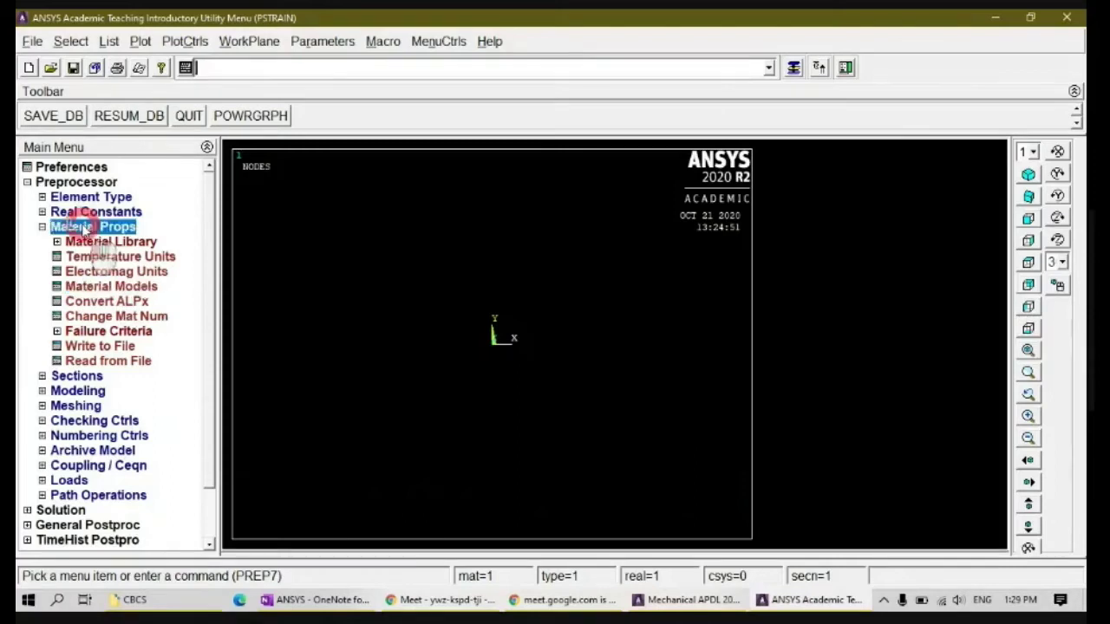
pyautogui.click(85, 226)
pyautogui.click(80, 257)
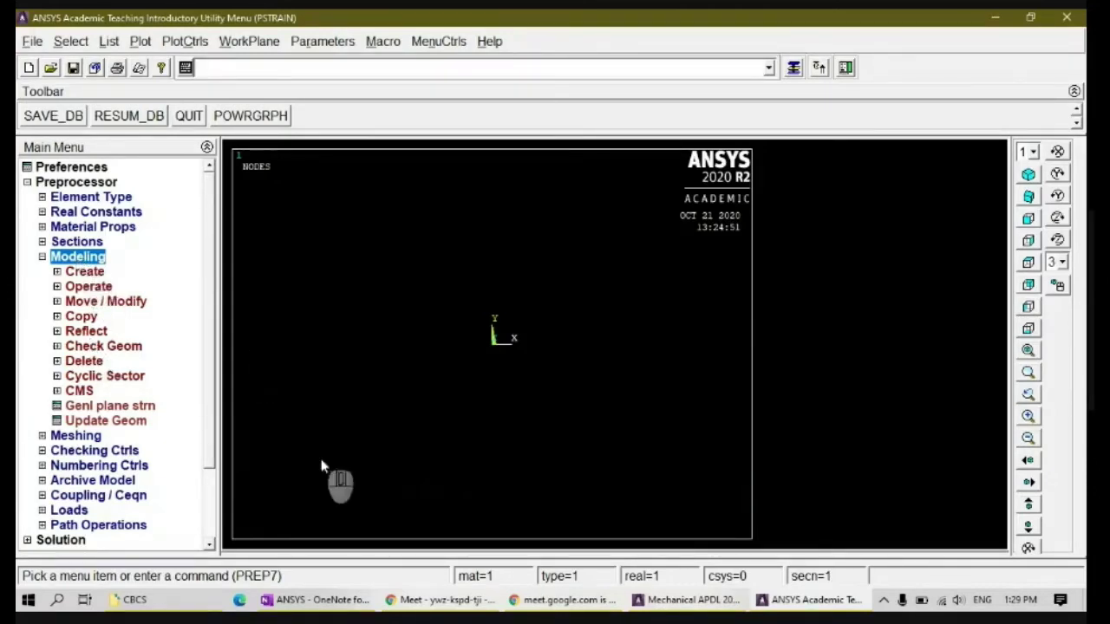
# In OneNote, outline the upper-right quarter of the circular cross-section in red ink and mark its two cut edges in purple
pyautogui.click(330, 600)
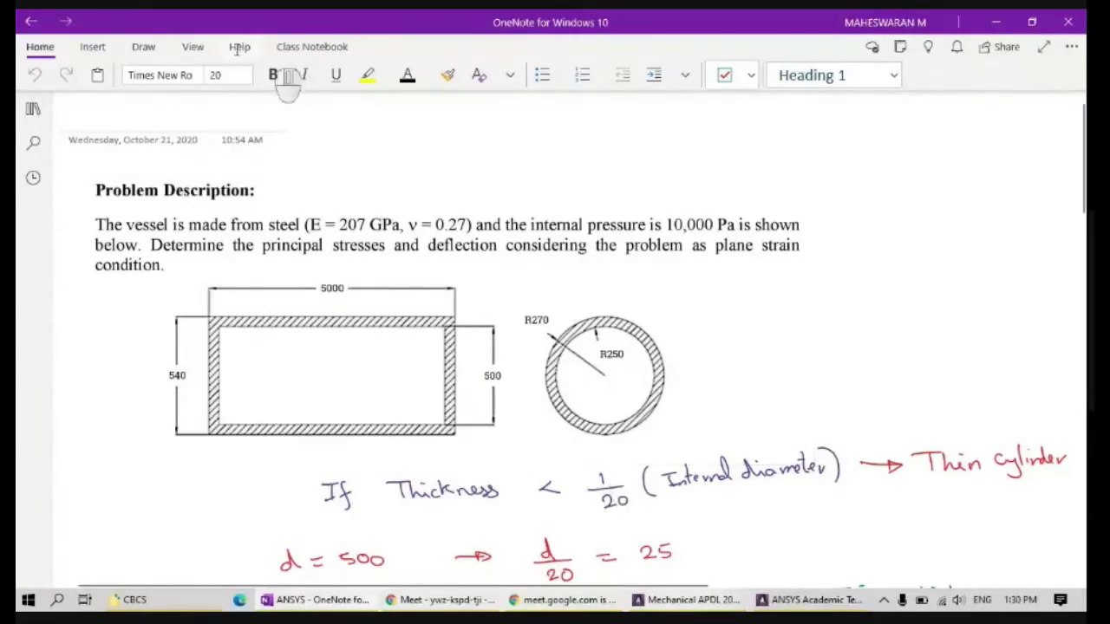
pyautogui.click(143, 46)
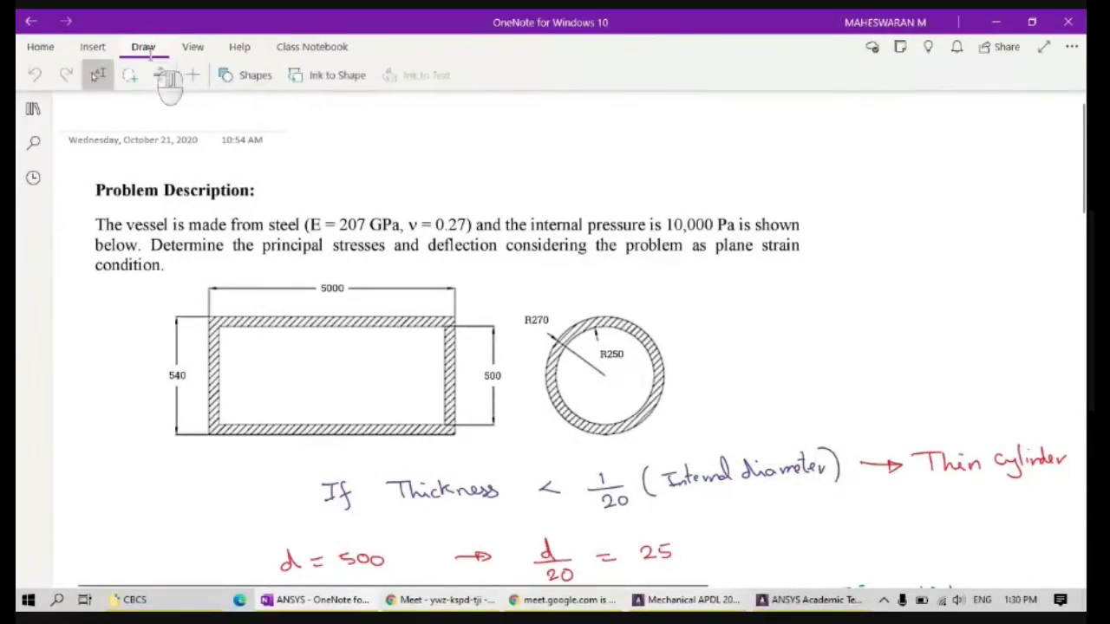
pyautogui.click(287, 80)
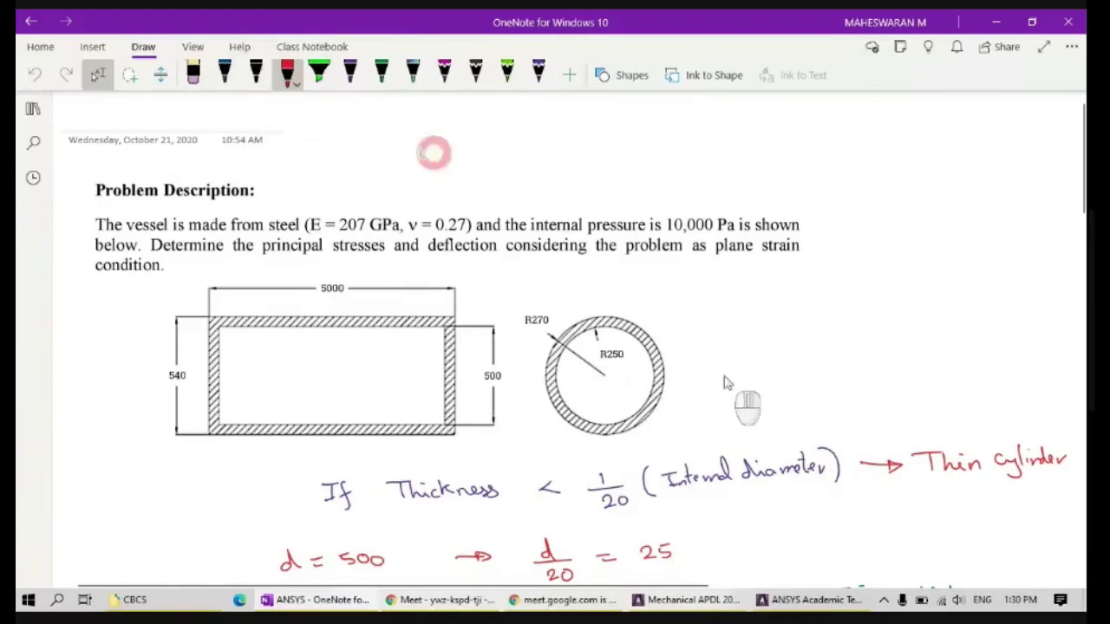
pyautogui.moveTo(594, 295)
pyautogui.mouseDown()
pyautogui.moveTo(607, 396)
pyautogui.moveTo(702, 391)
pyautogui.moveTo(704, 304)
pyautogui.moveTo(669, 287)
pyautogui.moveTo(598, 286)
pyautogui.moveTo(595, 330)
pyautogui.mouseUp()
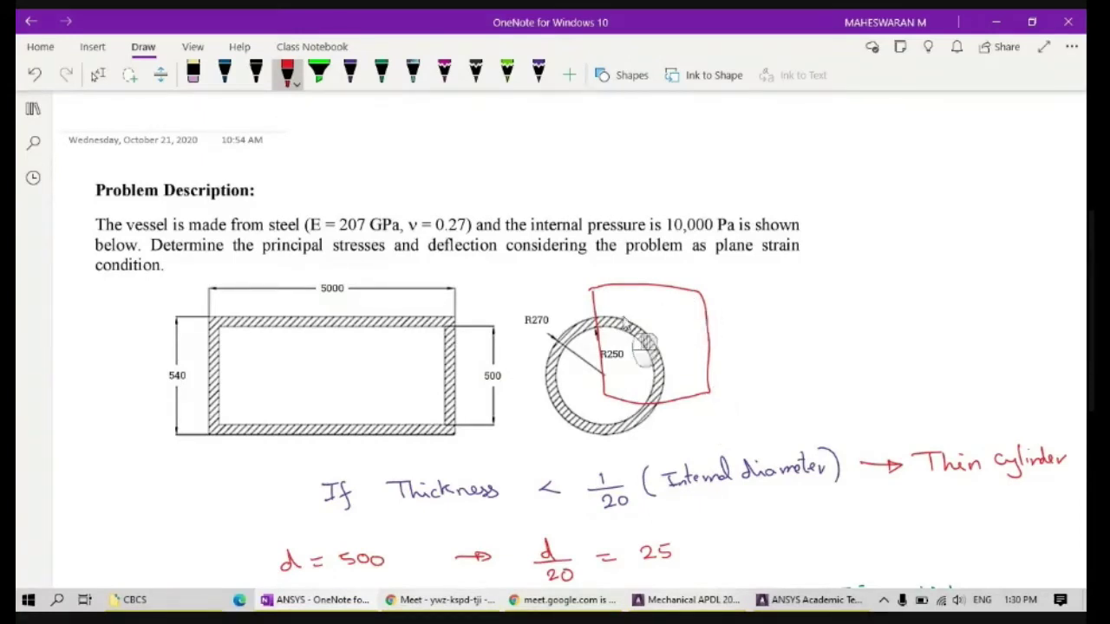
pyautogui.click(350, 73)
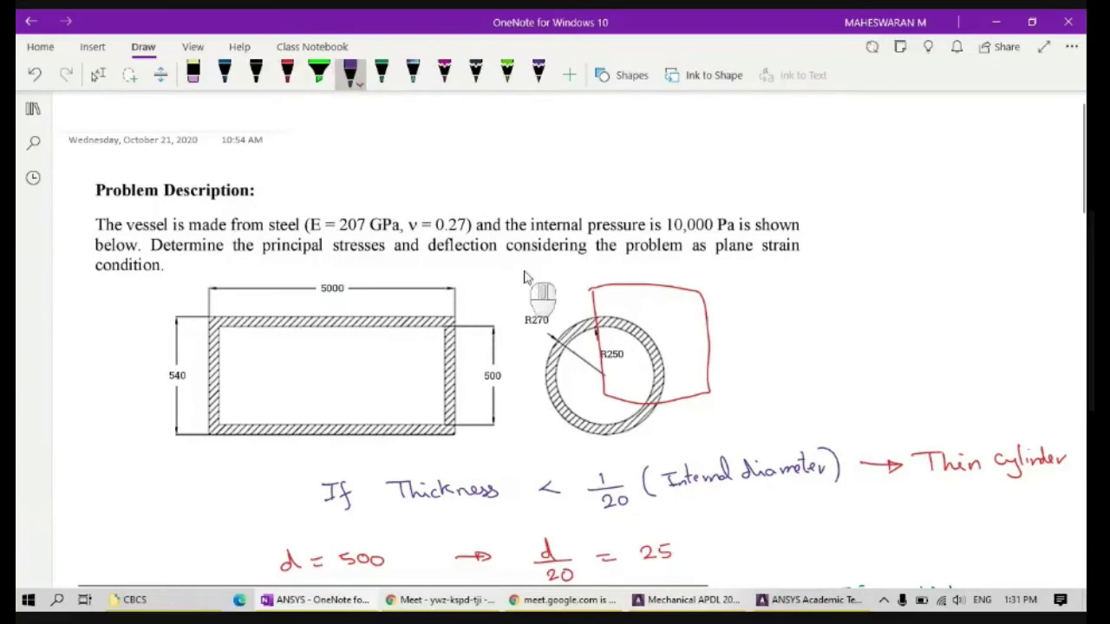
pyautogui.click(595, 321)
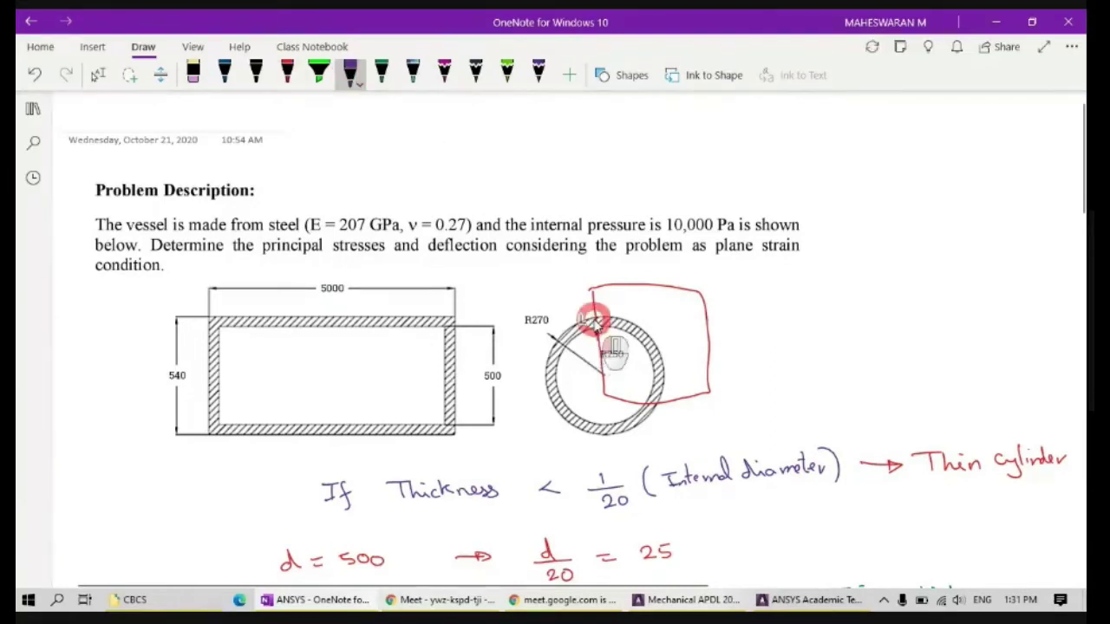
pyautogui.click(666, 406)
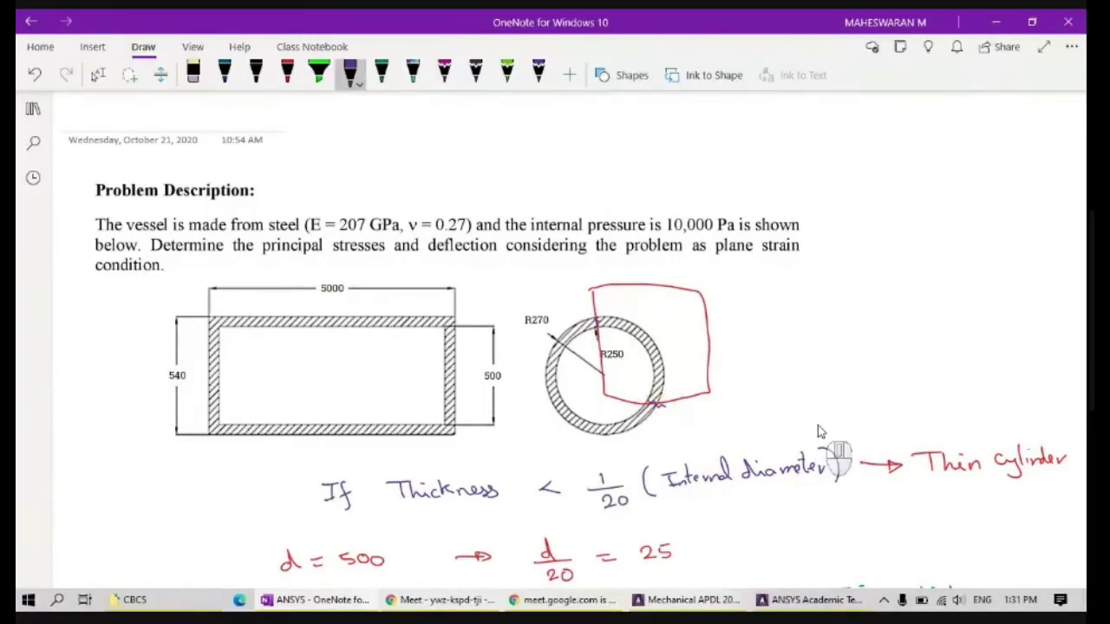
# Switch to ANSYS and start a partial annulus area with its centre at WP X 0 and WP Y 0
pyautogui.click(810, 601)
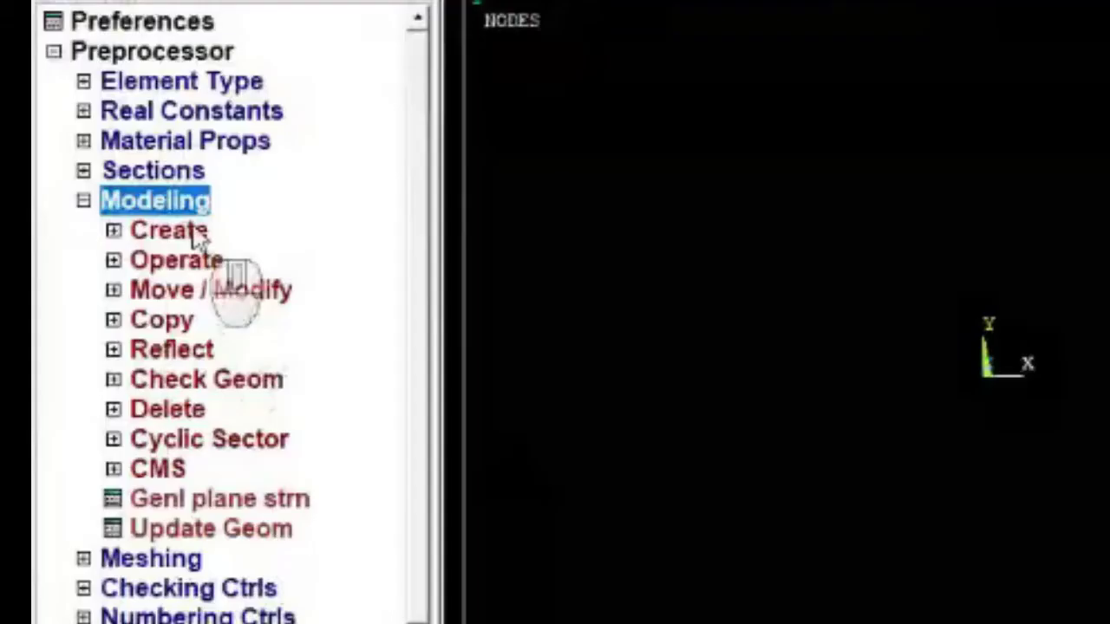
pyautogui.click(97, 271)
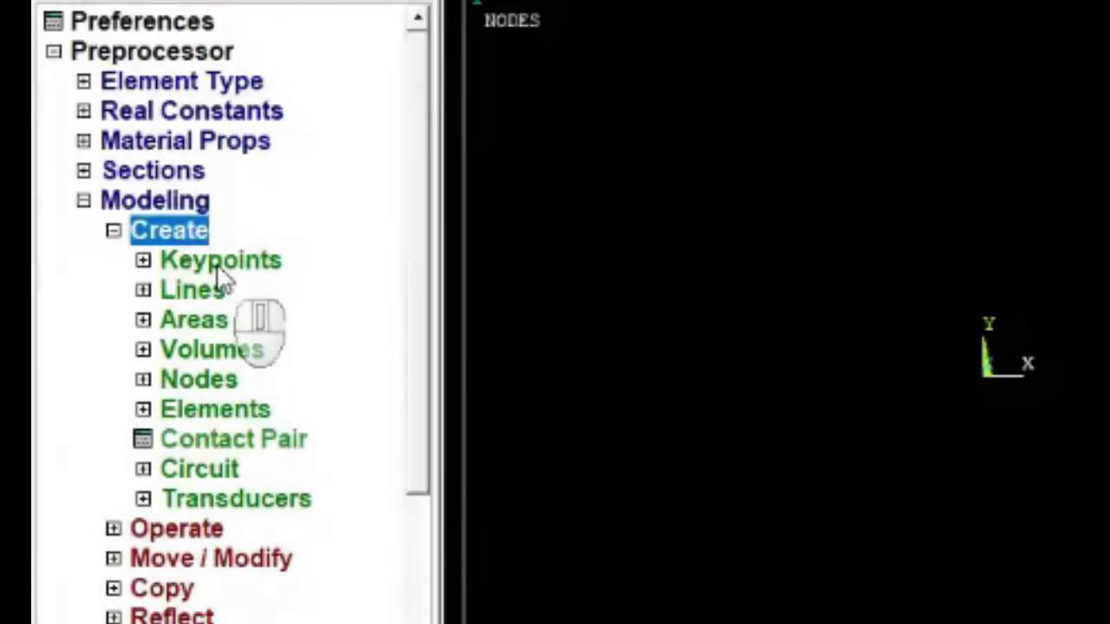
pyautogui.click(219, 327)
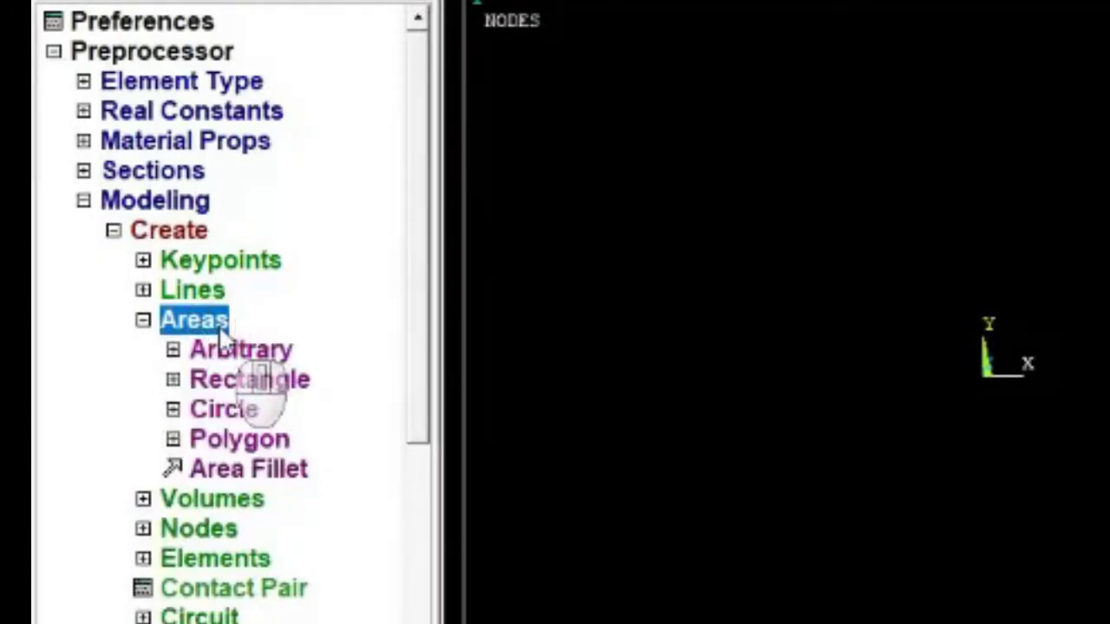
pyautogui.click(227, 411)
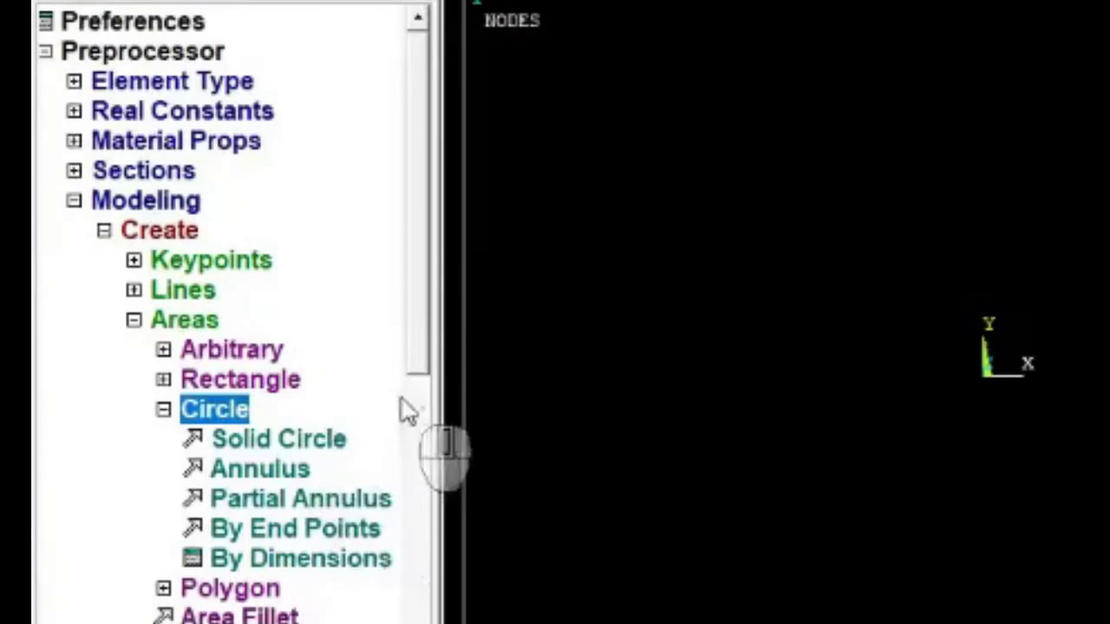
pyautogui.click(359, 505)
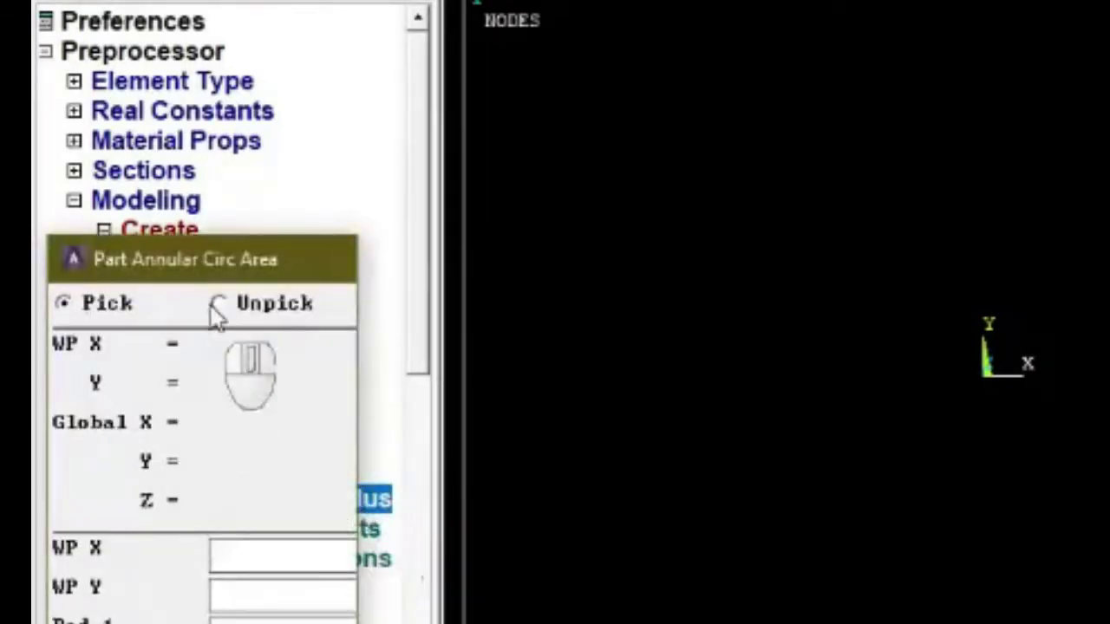
pyautogui.moveTo(218, 257); pyautogui.dragTo(353, 0)
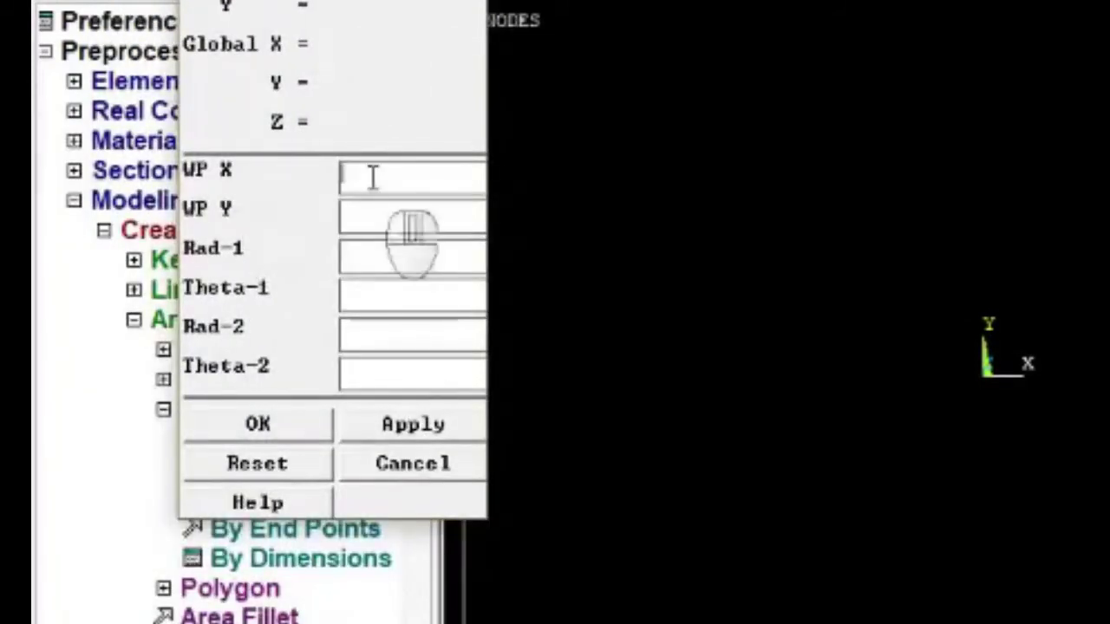
pyautogui.write('0')
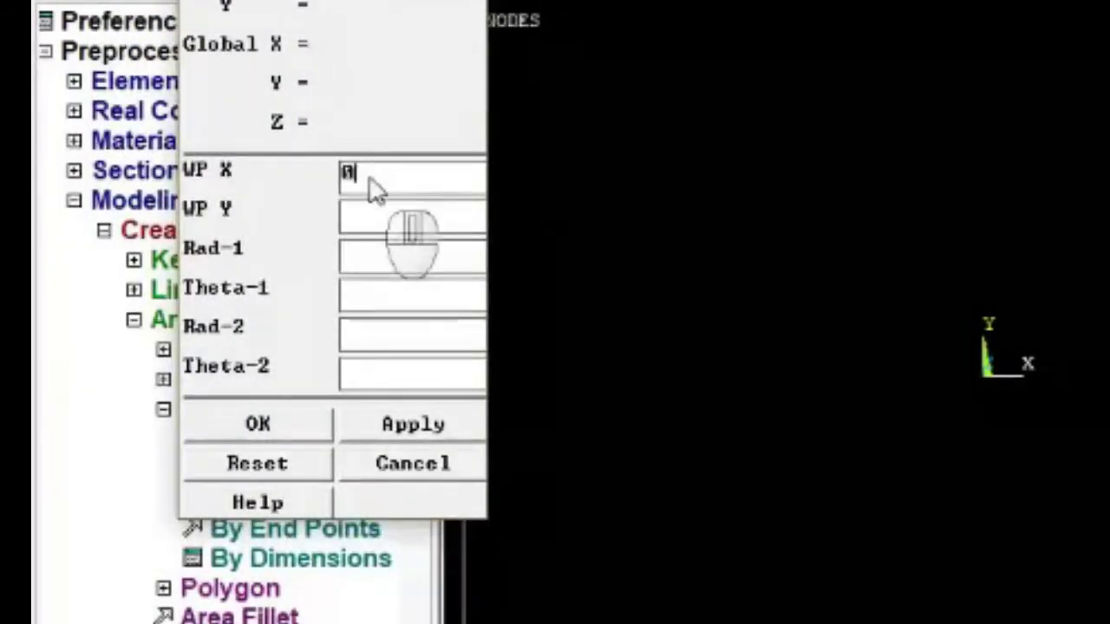
pyautogui.press('Tab')
pyautogui.write('0')
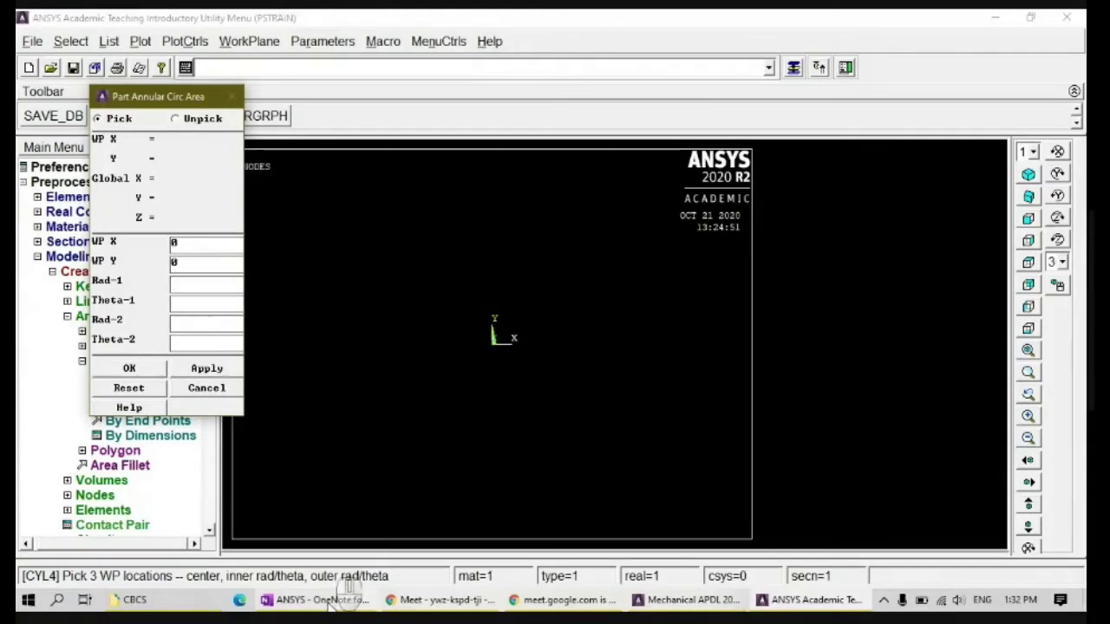
# Check the radii in the OneNote drawing and create the partial annulus with Rad-1 250, Theta-1 0, Rad-2 270 and Theta-2 90
pyautogui.click(316, 600)
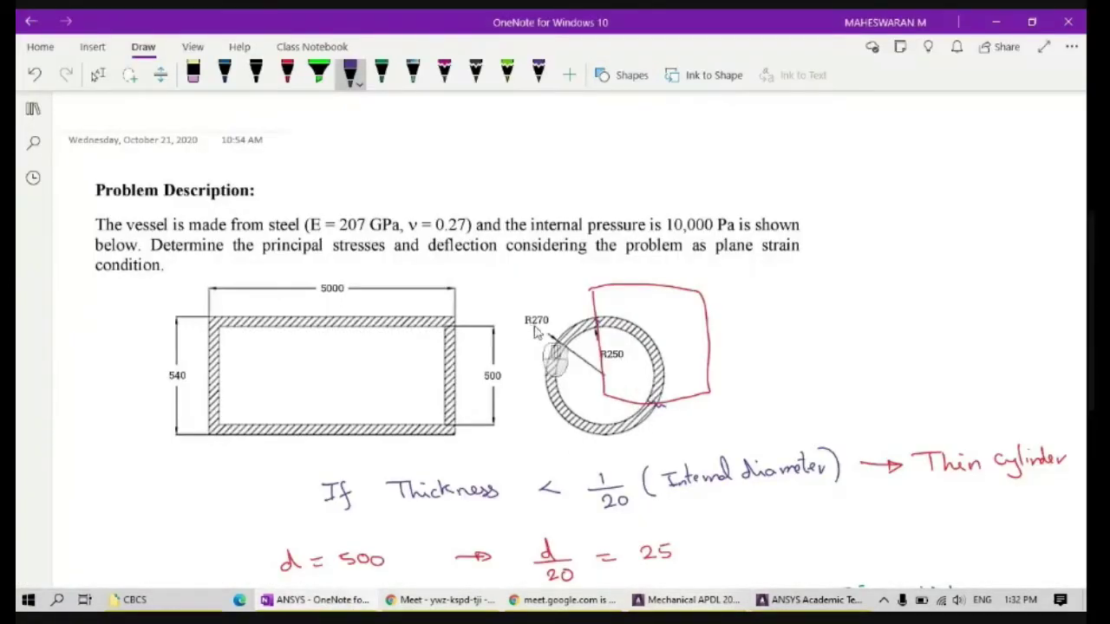
pyautogui.click(804, 602)
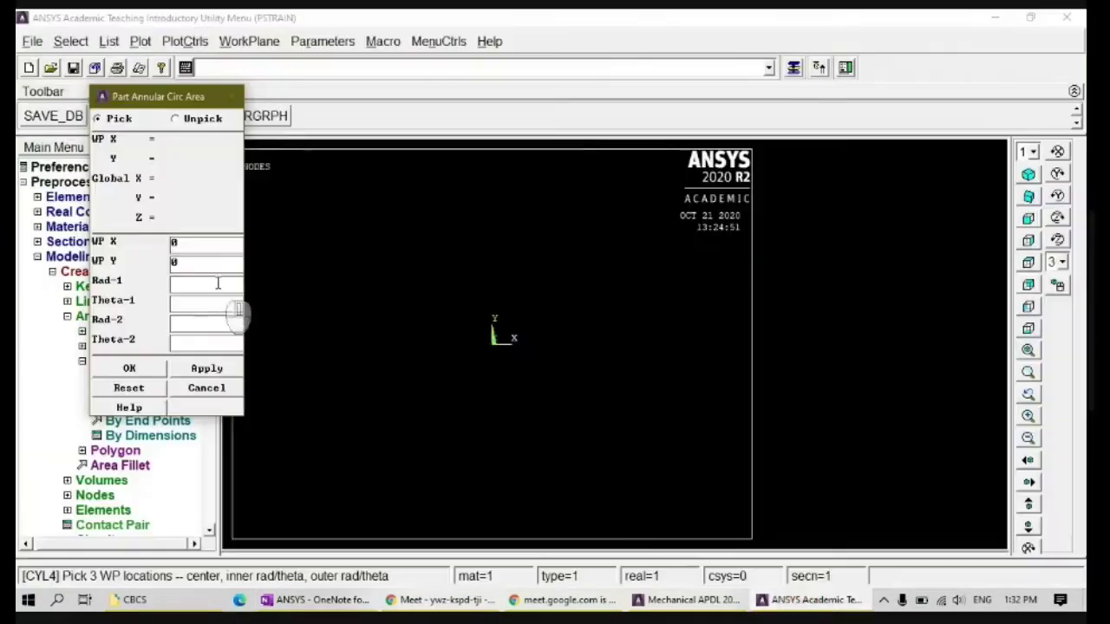
pyautogui.click(203, 289)
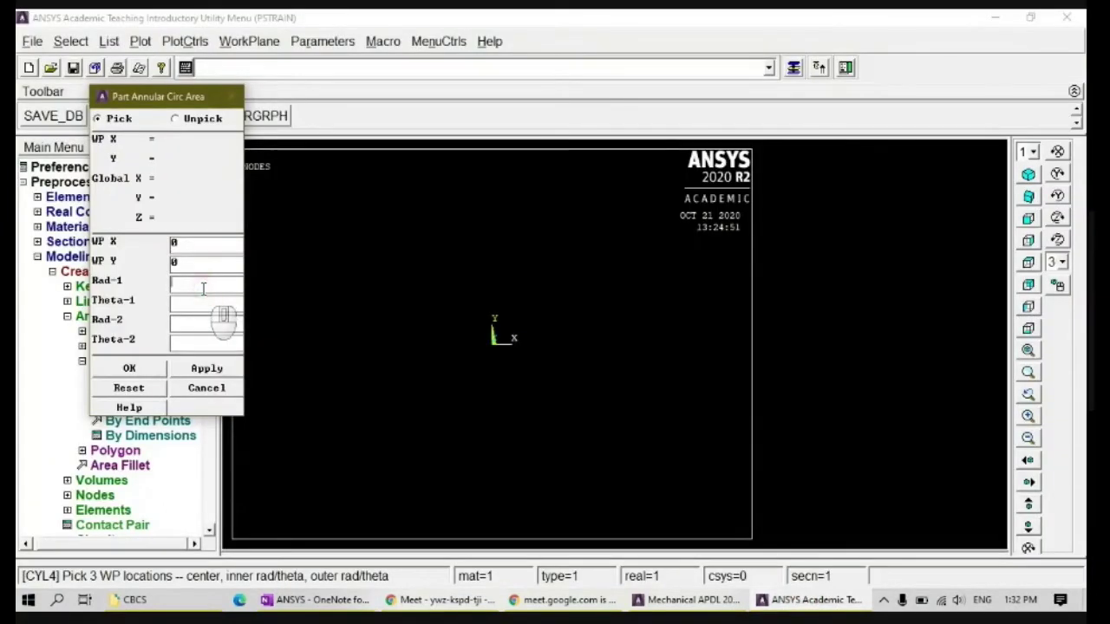
pyautogui.write('250')
pyautogui.press('Tab')
pyautogui.write('0')
pyautogui.press('Tab')
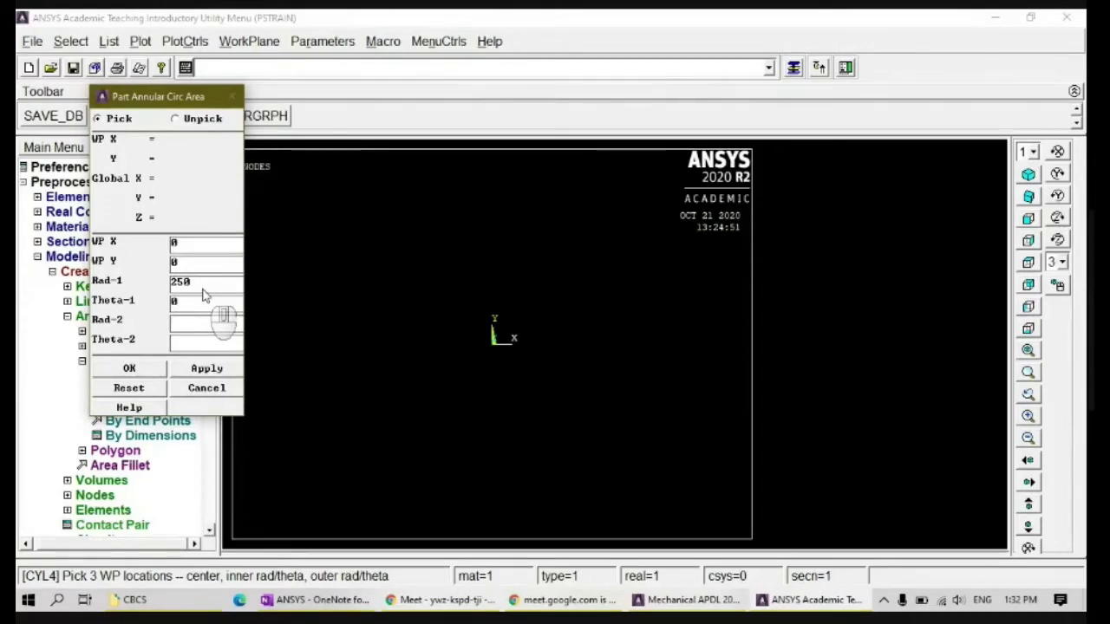
pyautogui.write('270')
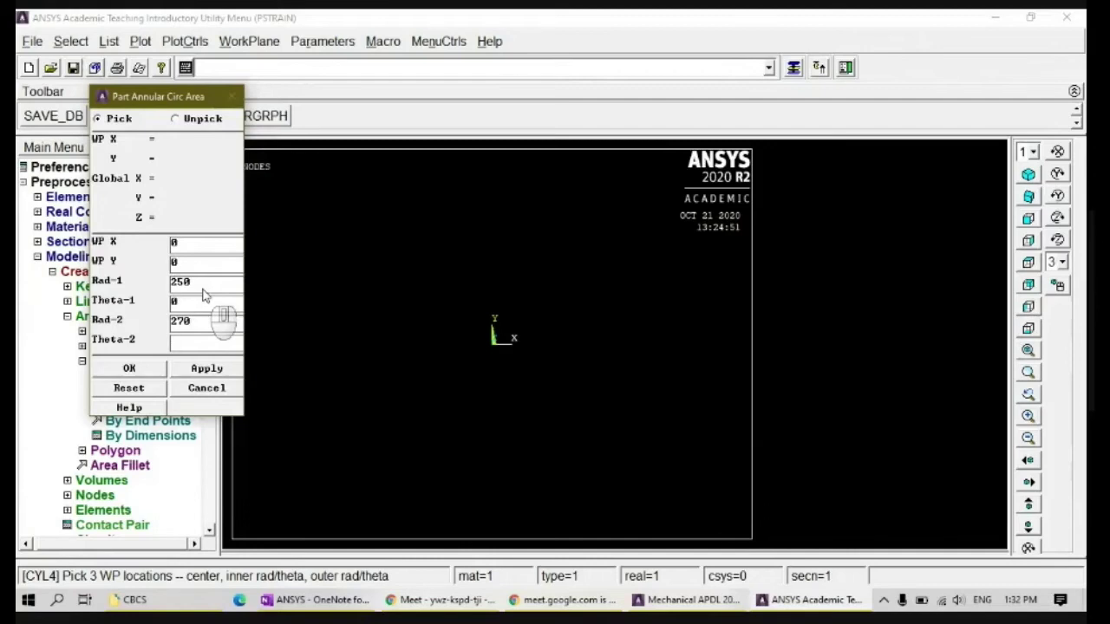
pyautogui.press('Tab')
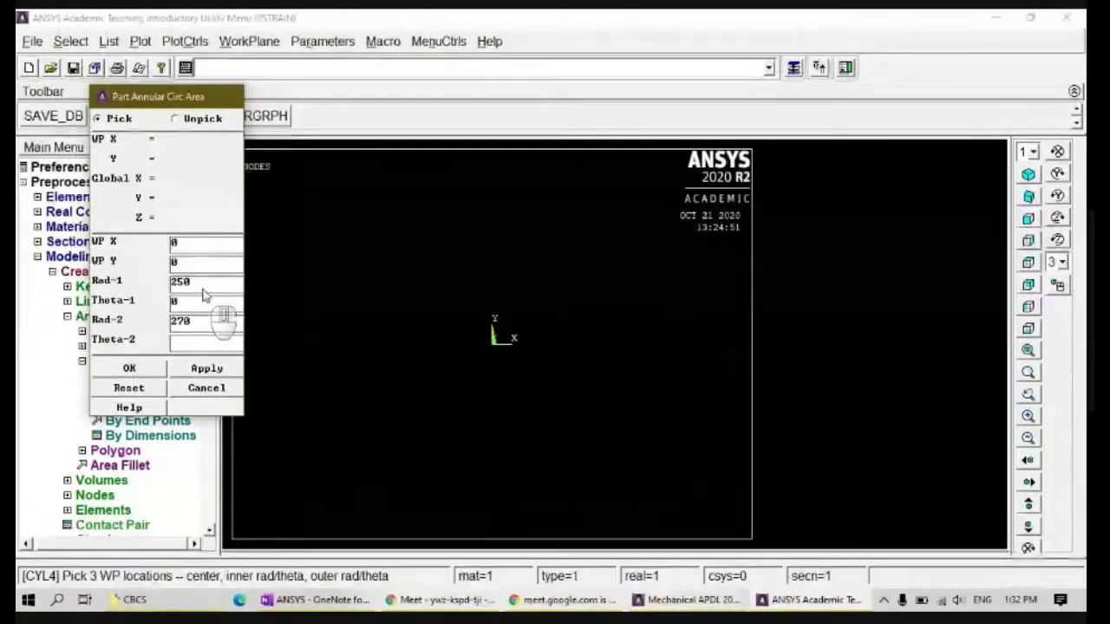
pyautogui.write('90')
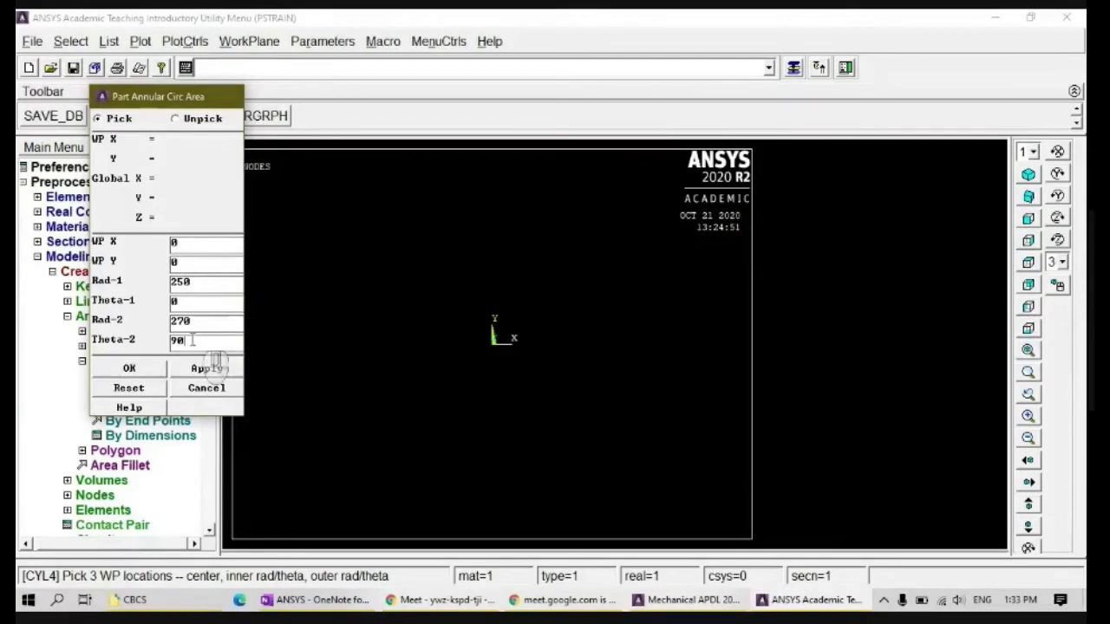
pyautogui.click(145, 372)
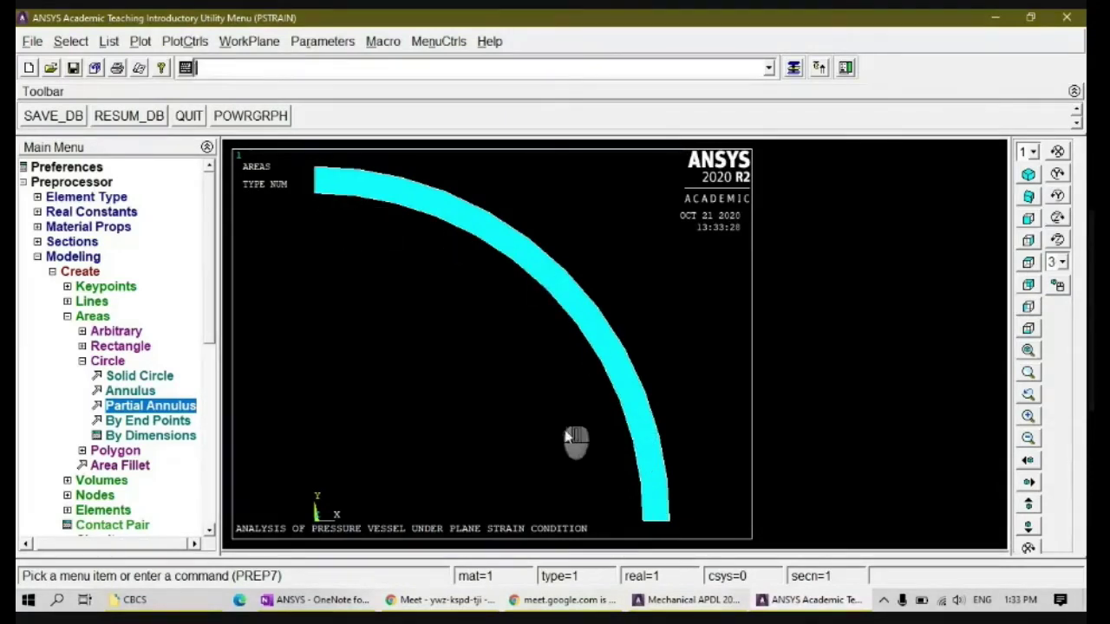
# Save the database and turn on Smart Size in the MeshTool at the finest level, 1
pyautogui.press('Left')
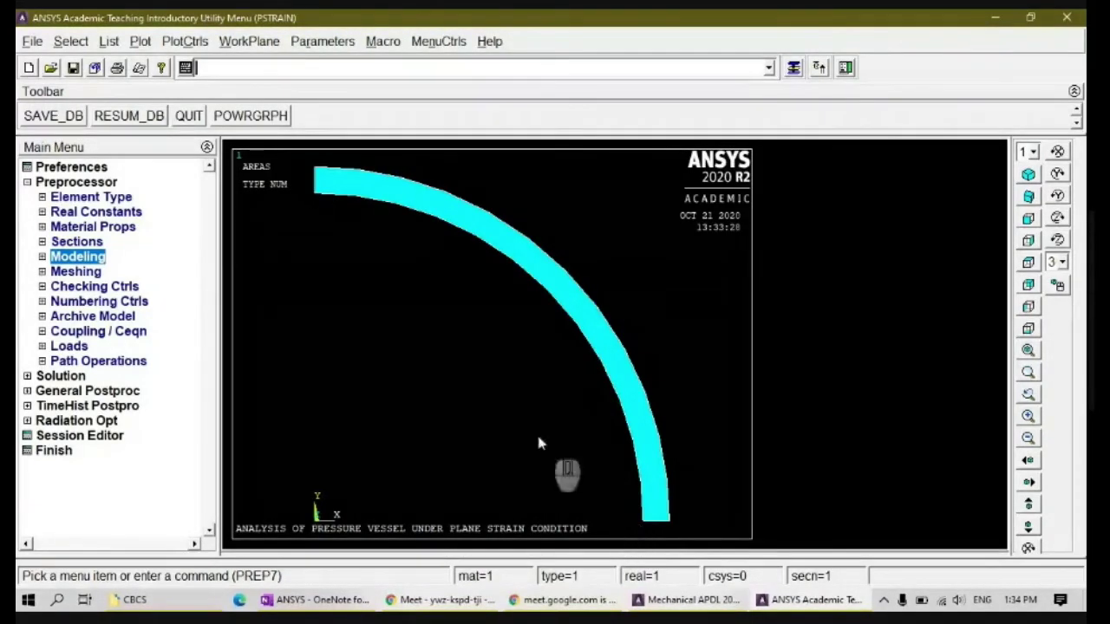
pyautogui.click(70, 117)
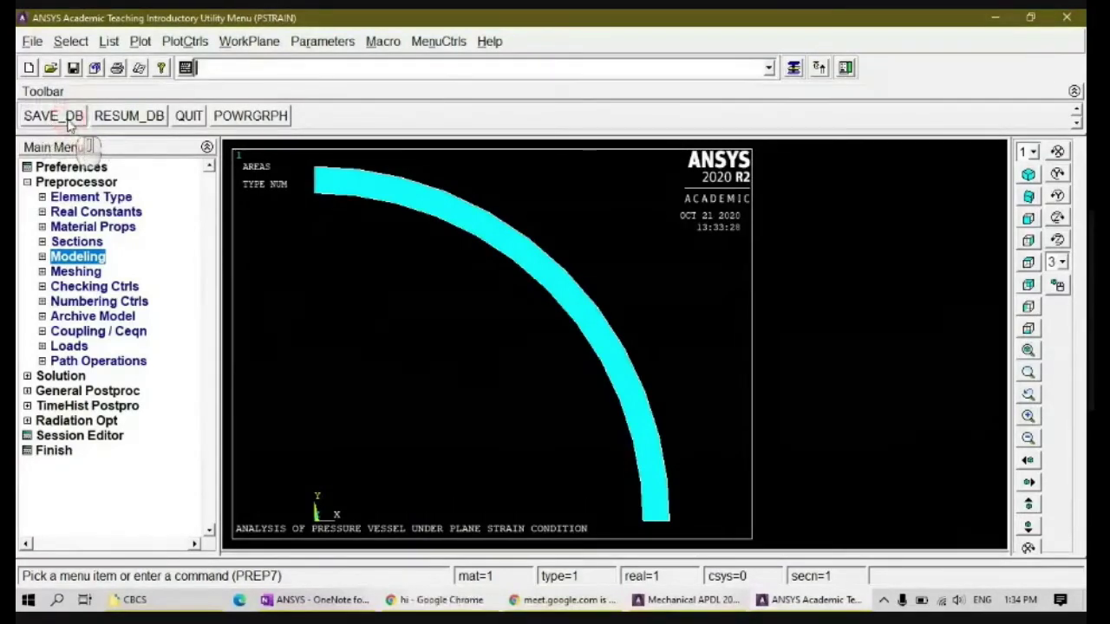
pyautogui.click(85, 273)
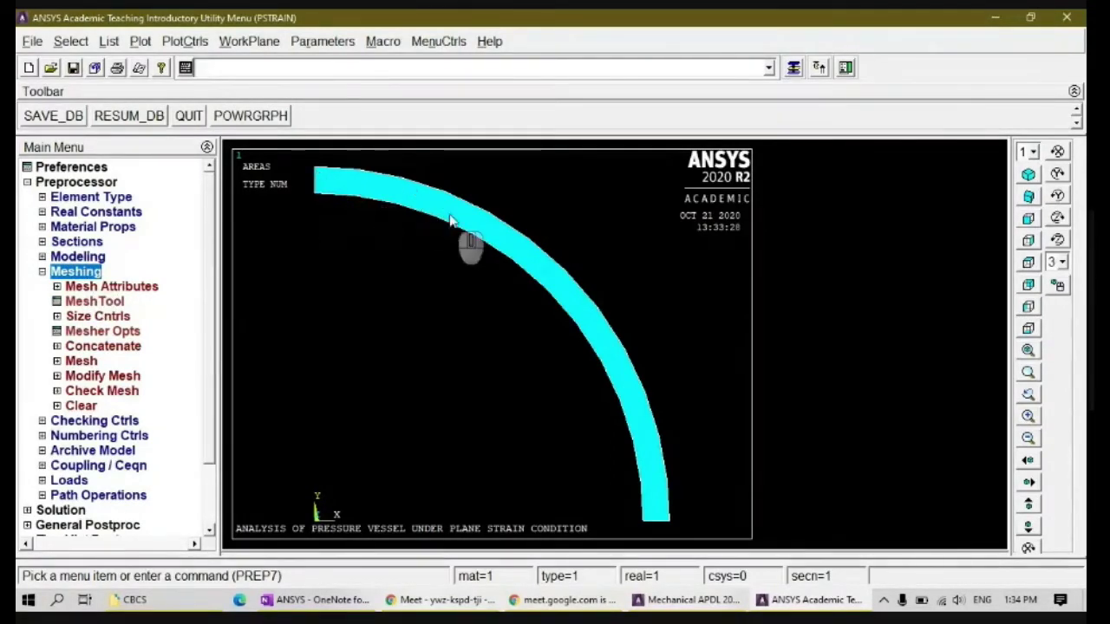
pyautogui.click(94, 301)
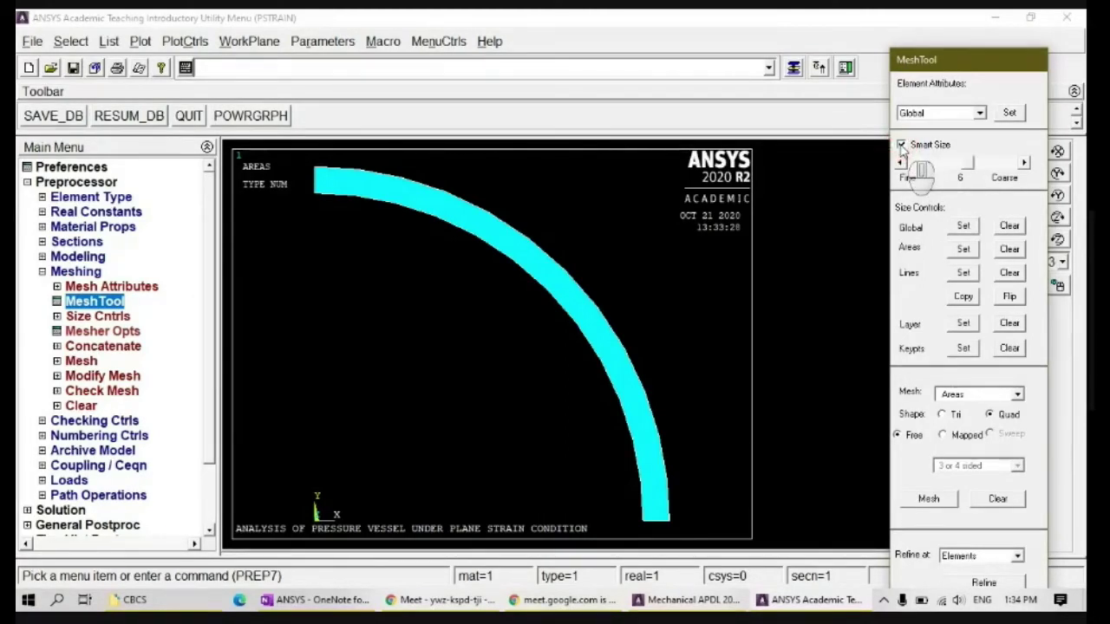
pyautogui.click(954, 166)
pyautogui.moveTo(954, 168); pyautogui.dragTo(910, 165)
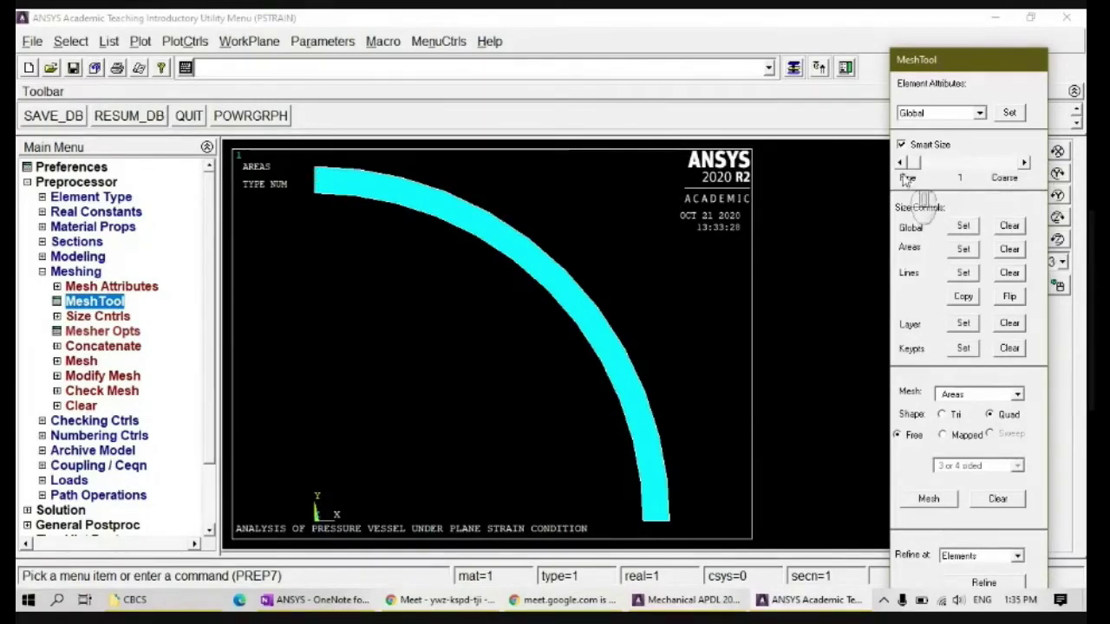
pyautogui.moveTo(913, 163); pyautogui.dragTo(1026, 176)
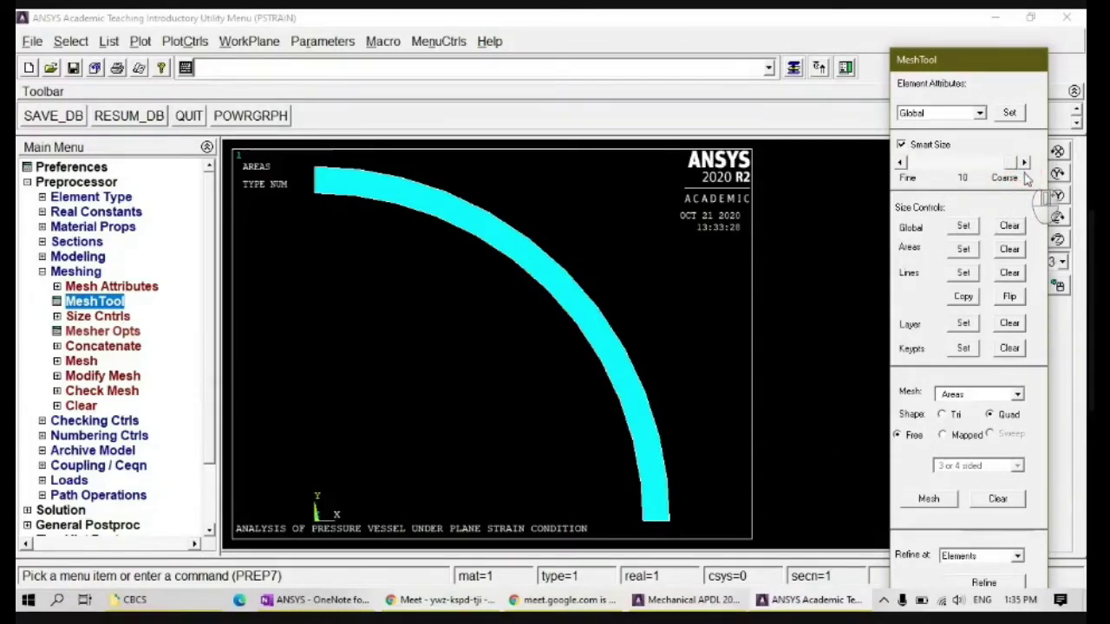
pyautogui.moveTo(1019, 169); pyautogui.dragTo(908, 171)
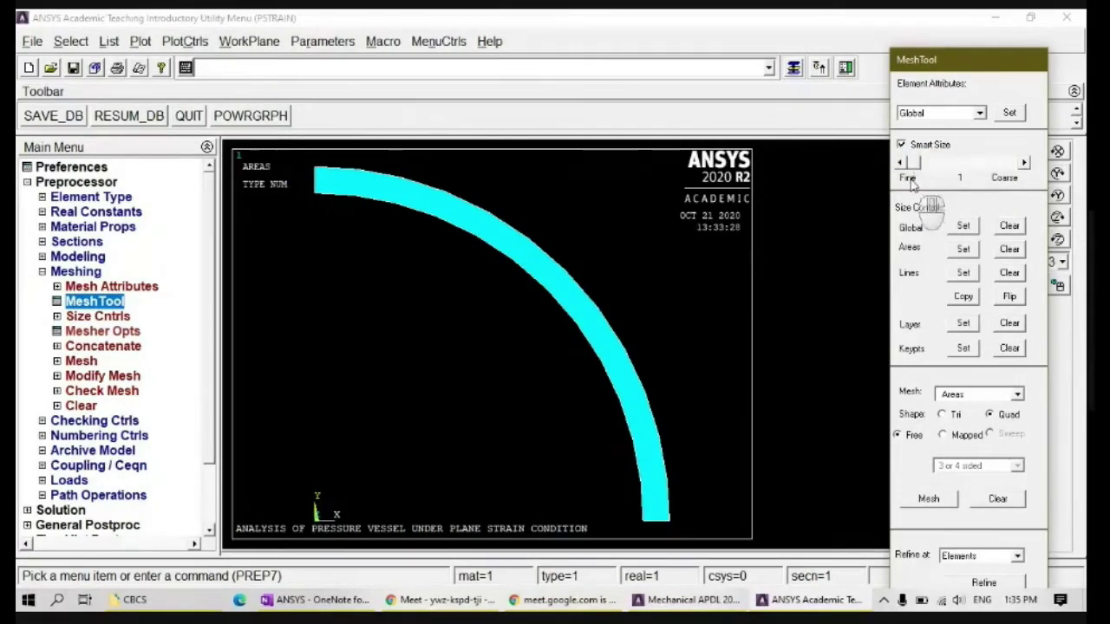
# Mesh the quarter-annulus area with free quadrilateral elements
pyautogui.click(935, 500)
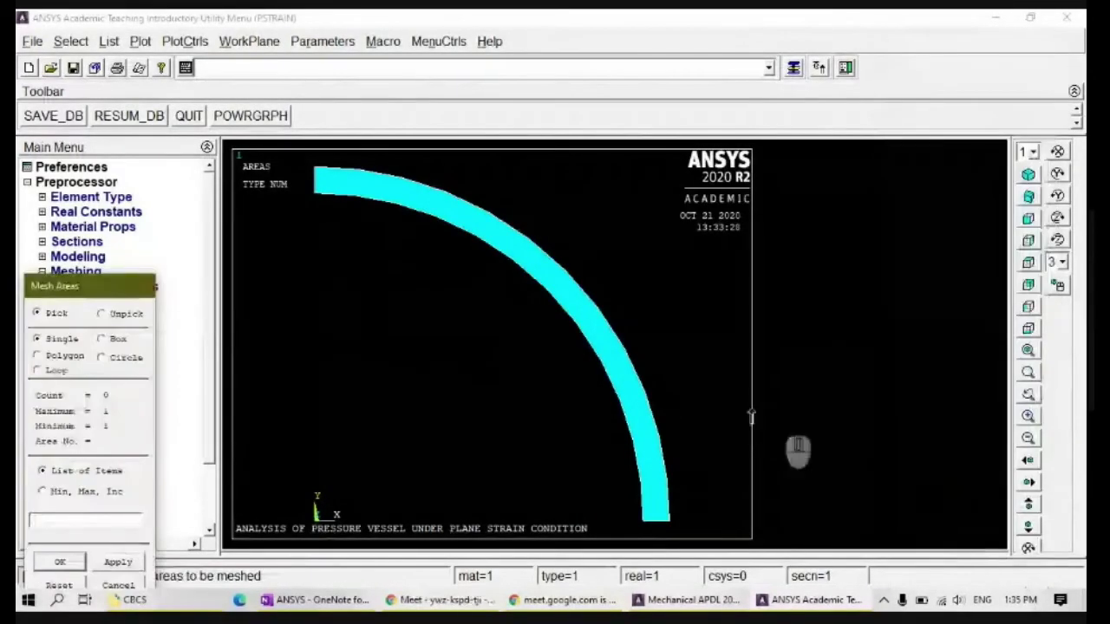
pyautogui.click(594, 344)
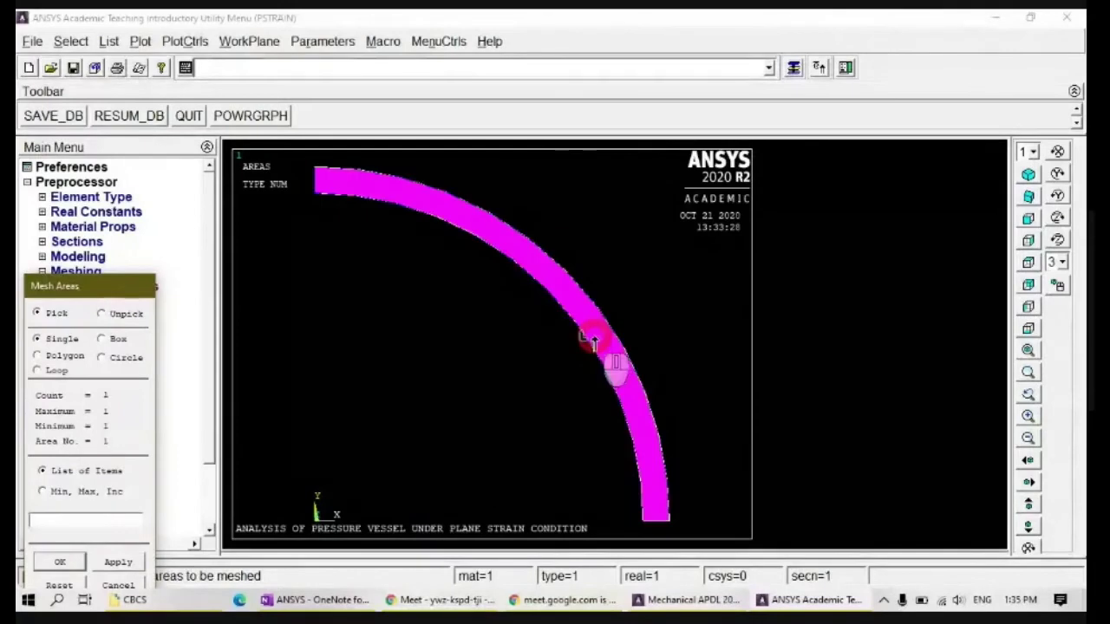
pyautogui.click(60, 563)
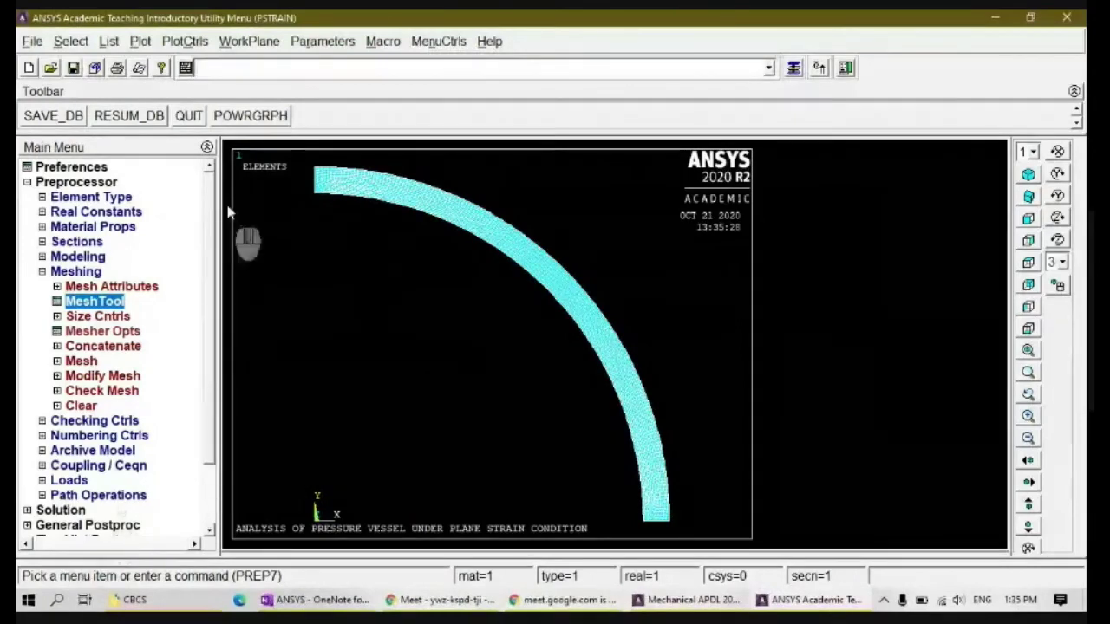
# Examine the element mesh along the quarter ring up close and as a whole
pyautogui.scroll(2, 310, 192)
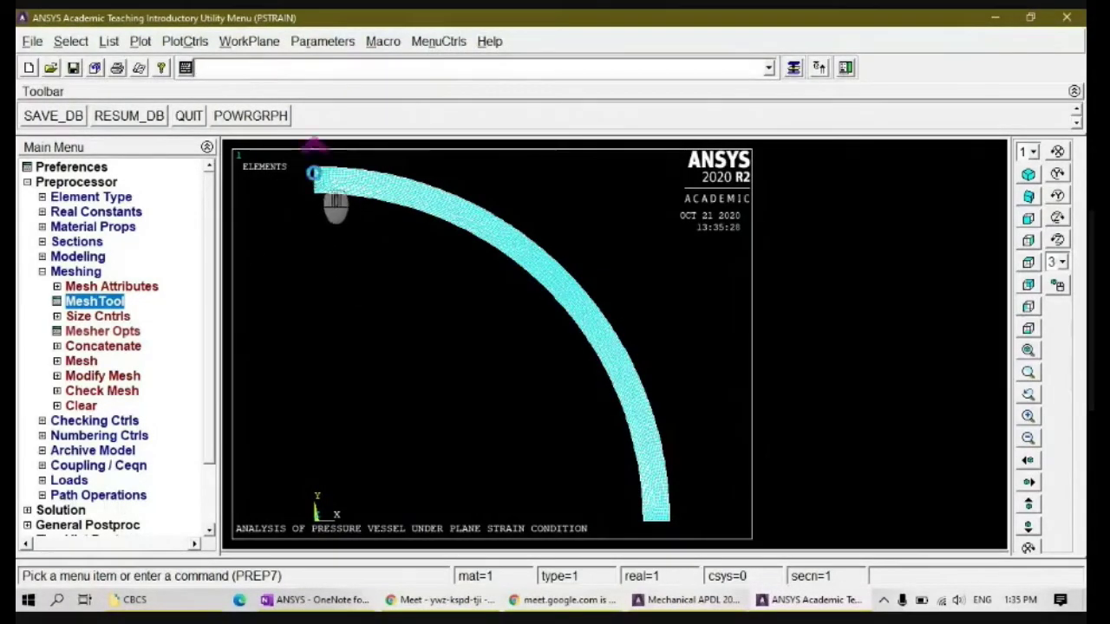
pyautogui.scroll(2, 655, 289)
pyautogui.scroll(3, 646, 356)
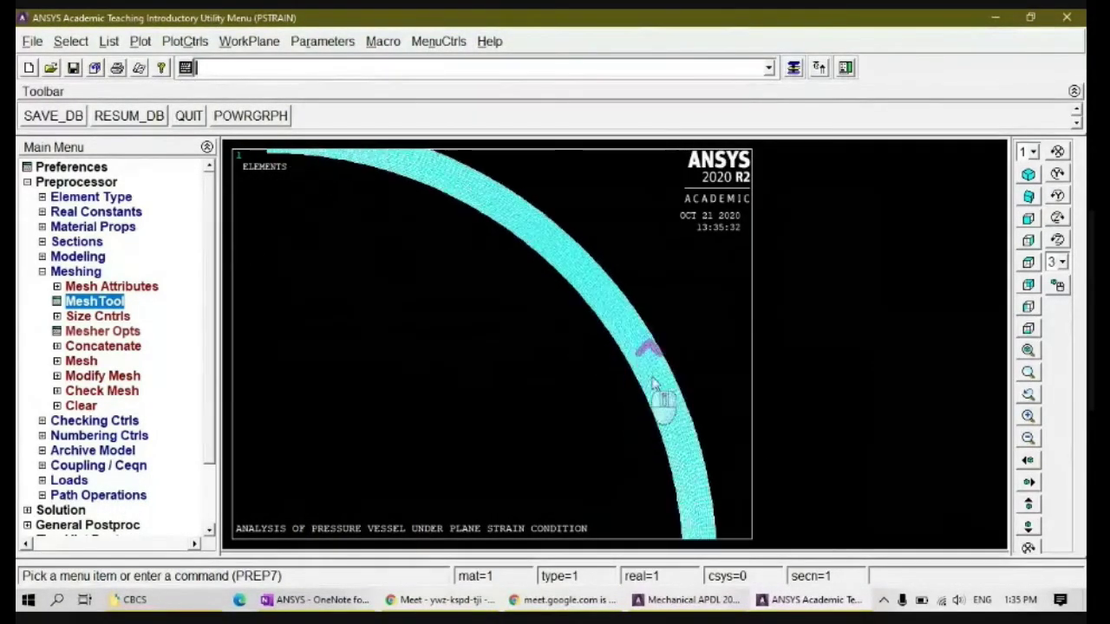
pyautogui.scroll(2, 702, 364)
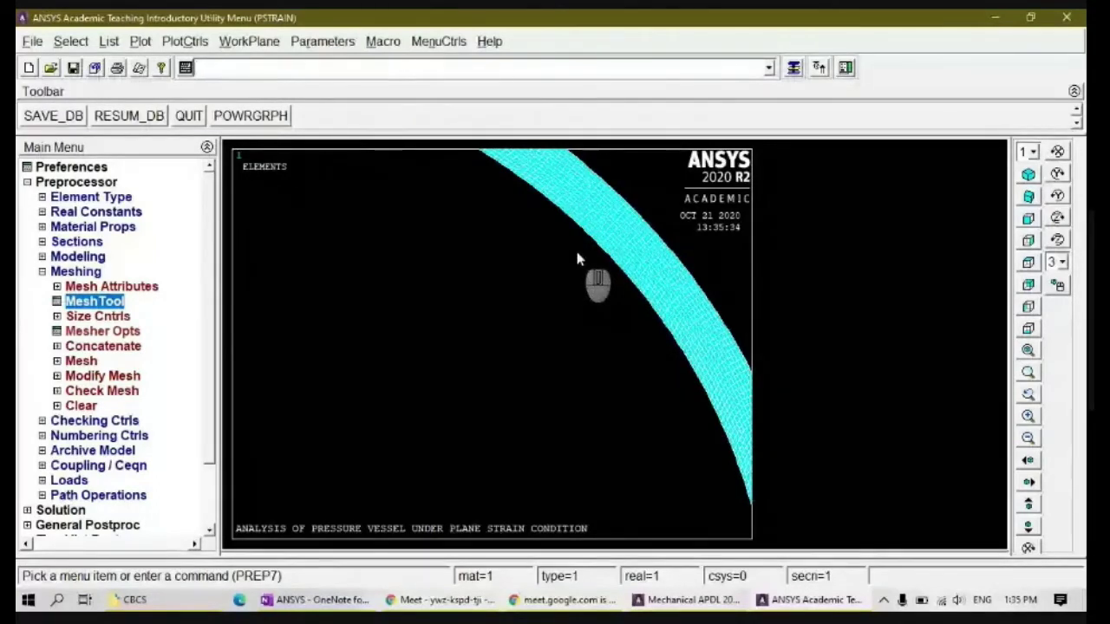
pyautogui.scroll(-3, 579, 259)
pyautogui.scroll(-4, 579, 258)
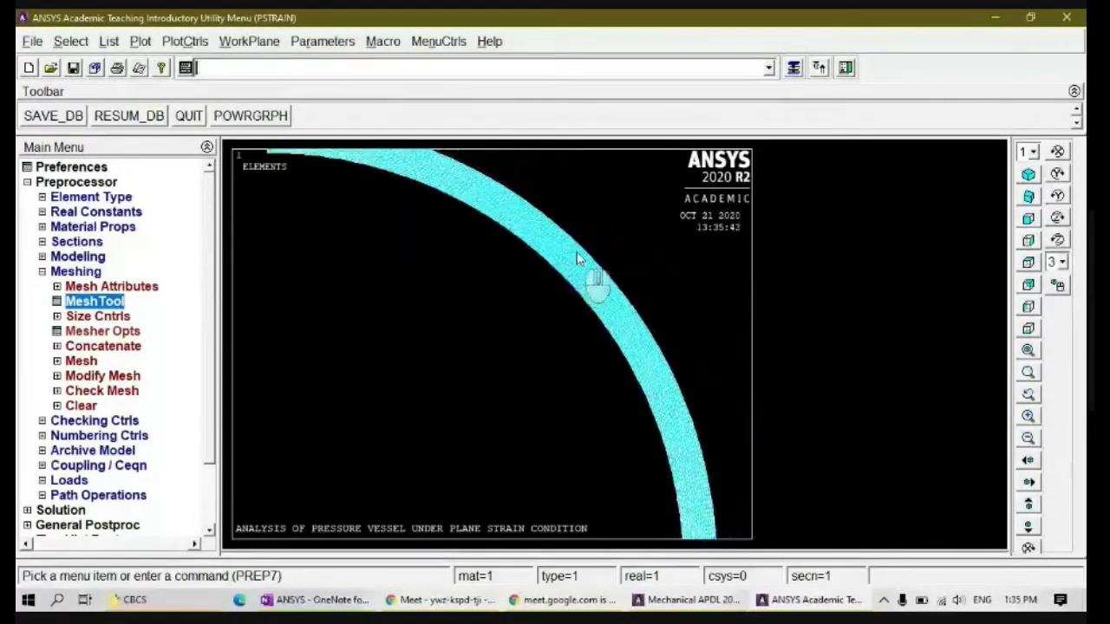
pyautogui.scroll(-1, 578, 259)
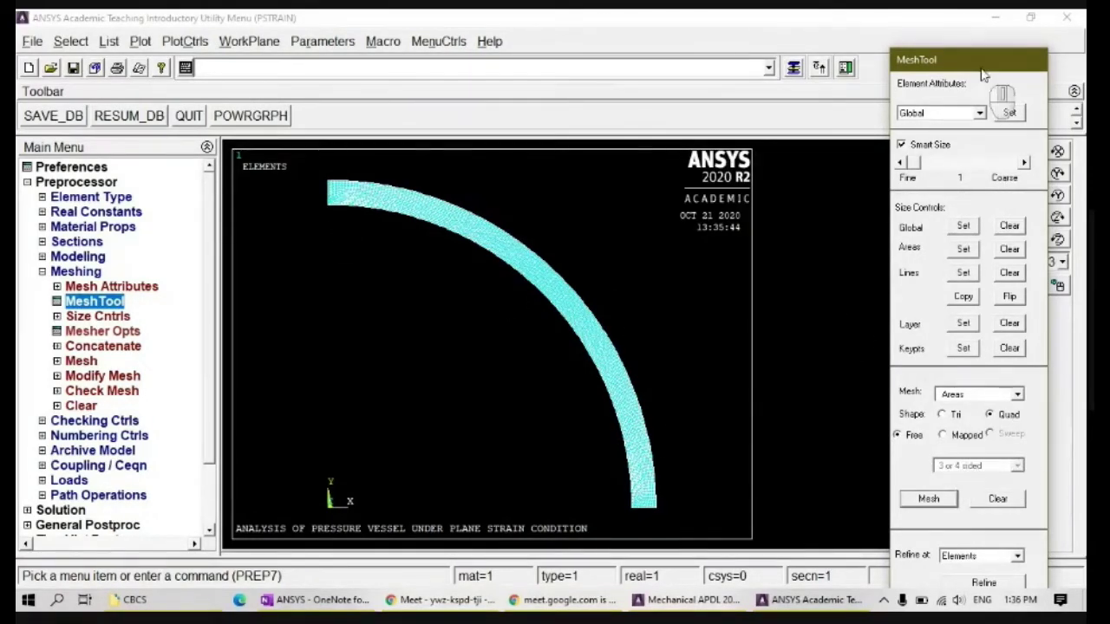
# Close the MeshTool, collapse the Preprocessor and expand the Solution commands
pyautogui.moveTo(981, 61); pyautogui.dragTo(983, 23)
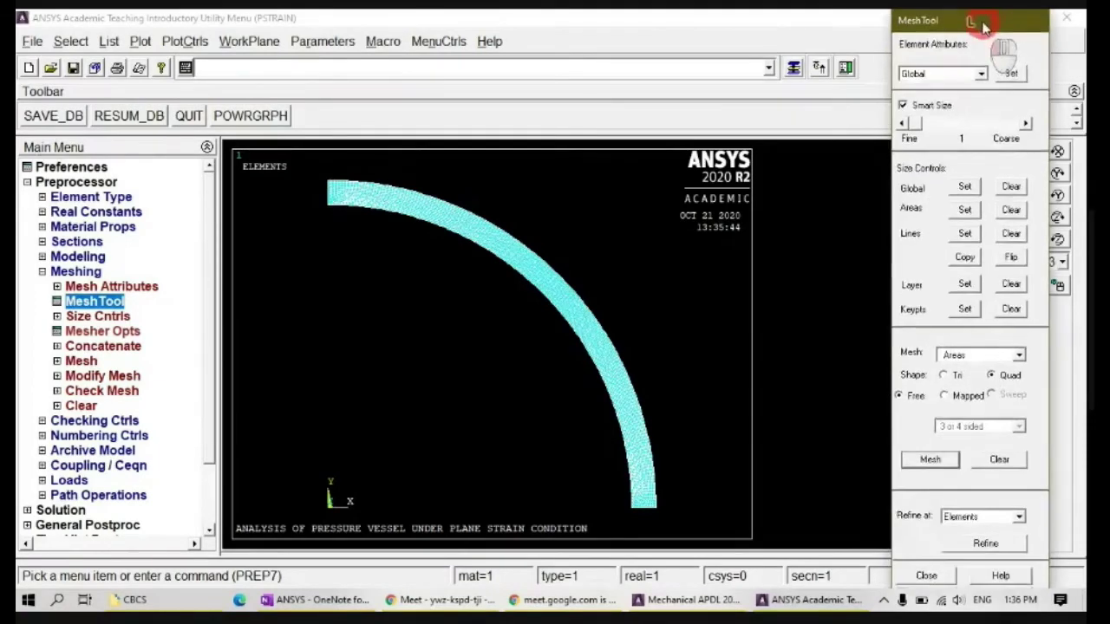
pyautogui.click(926, 576)
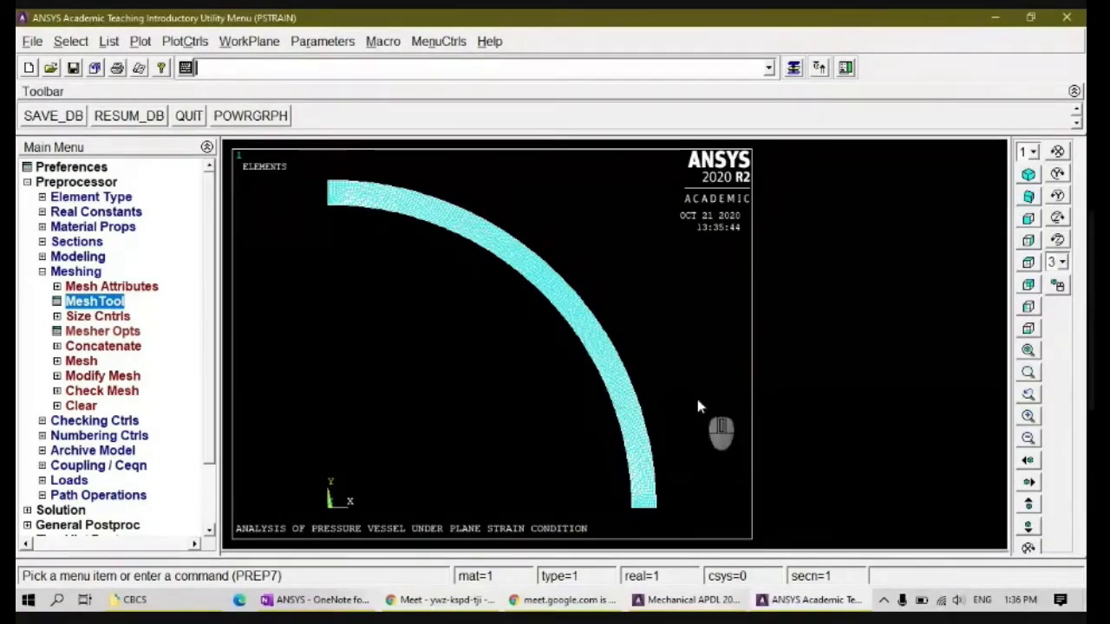
pyautogui.click(35, 183)
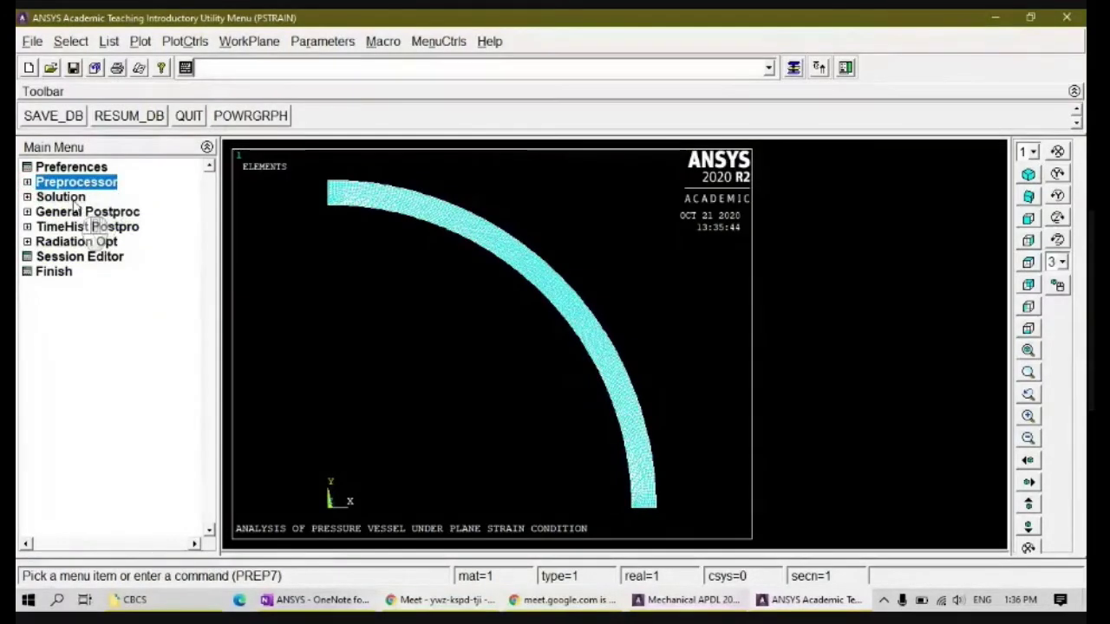
pyautogui.click(70, 198)
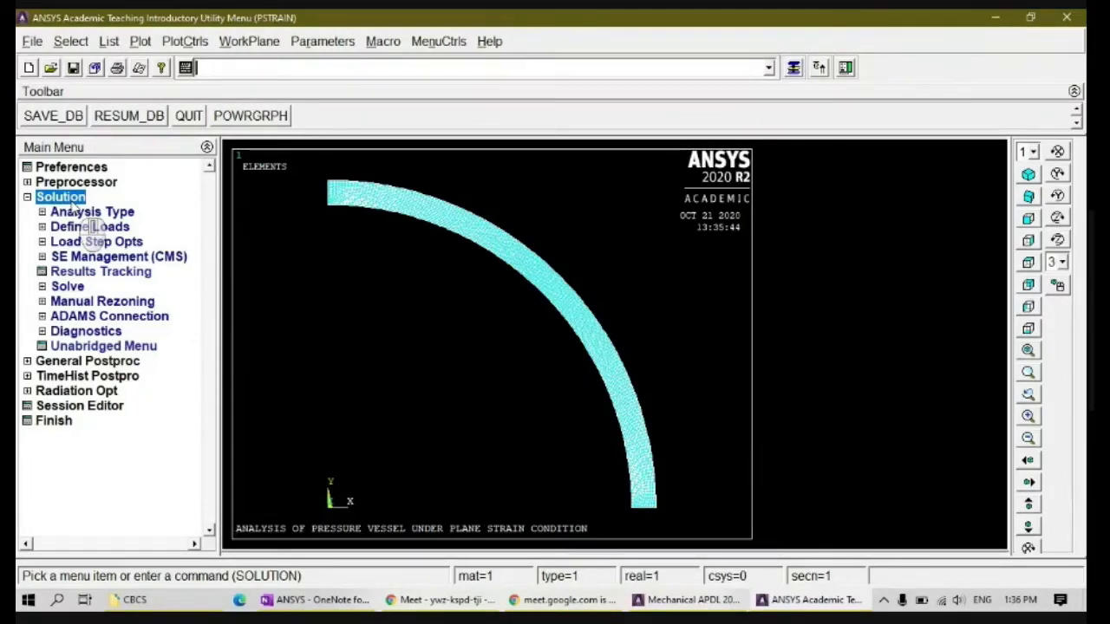
# Apply symmetry boundary conditions to the two straight end lines of the quarter ring
pyautogui.click(91, 226)
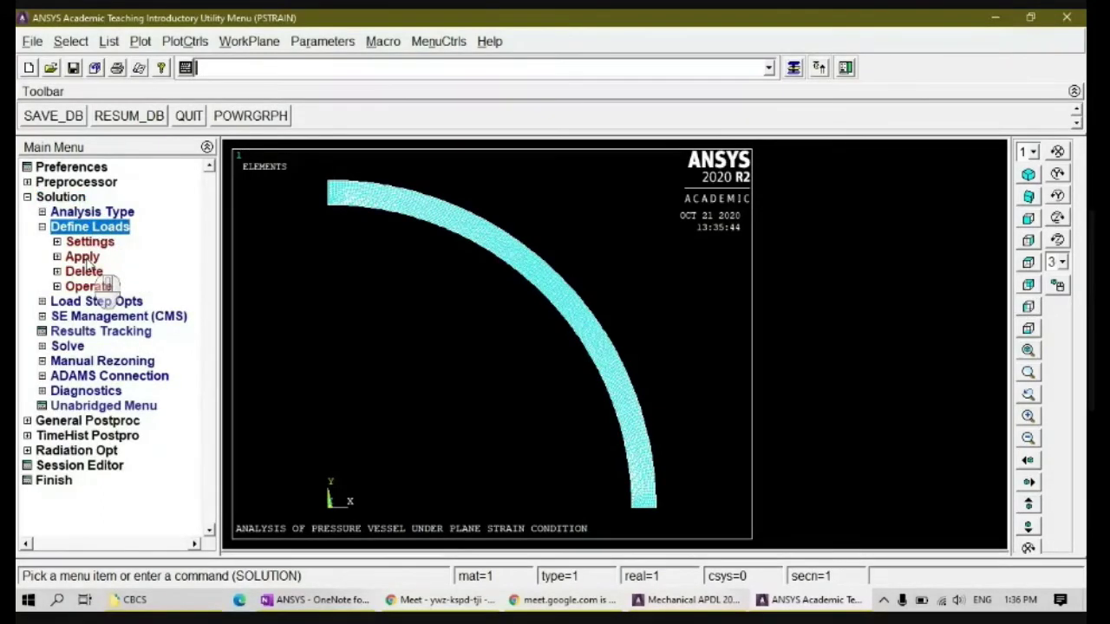
pyautogui.click(84, 257)
pyautogui.click(109, 271)
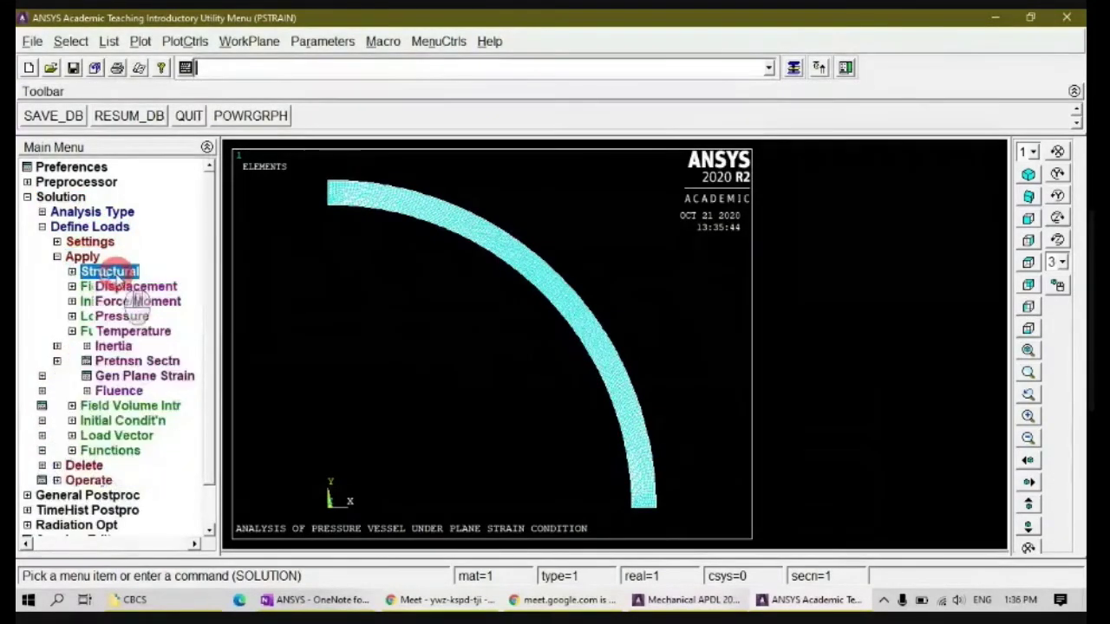
pyautogui.click(141, 287)
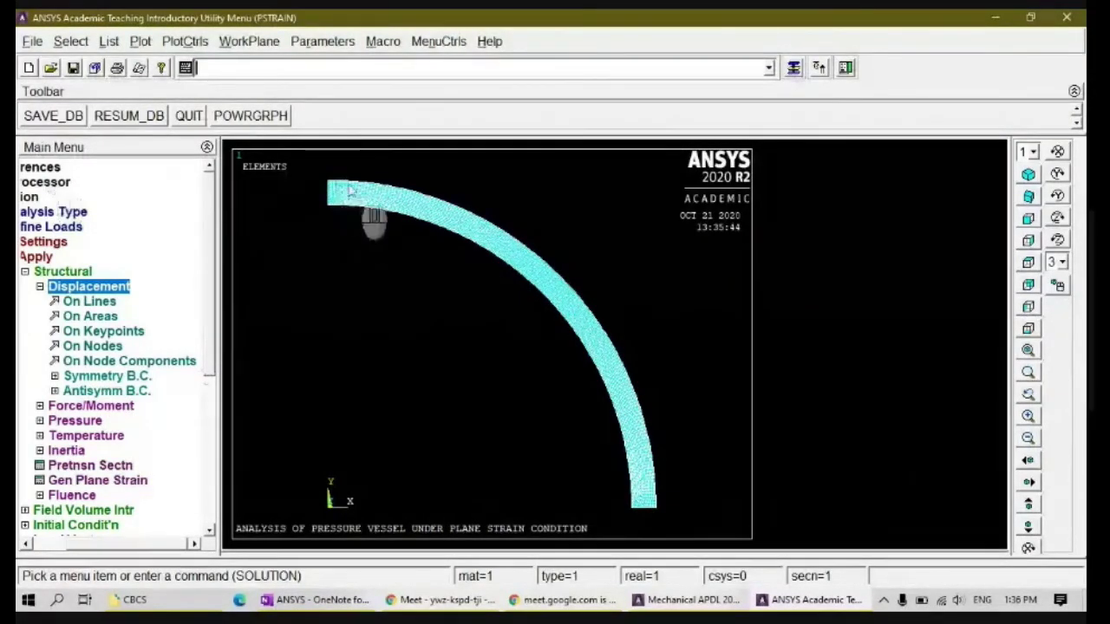
pyautogui.click(104, 377)
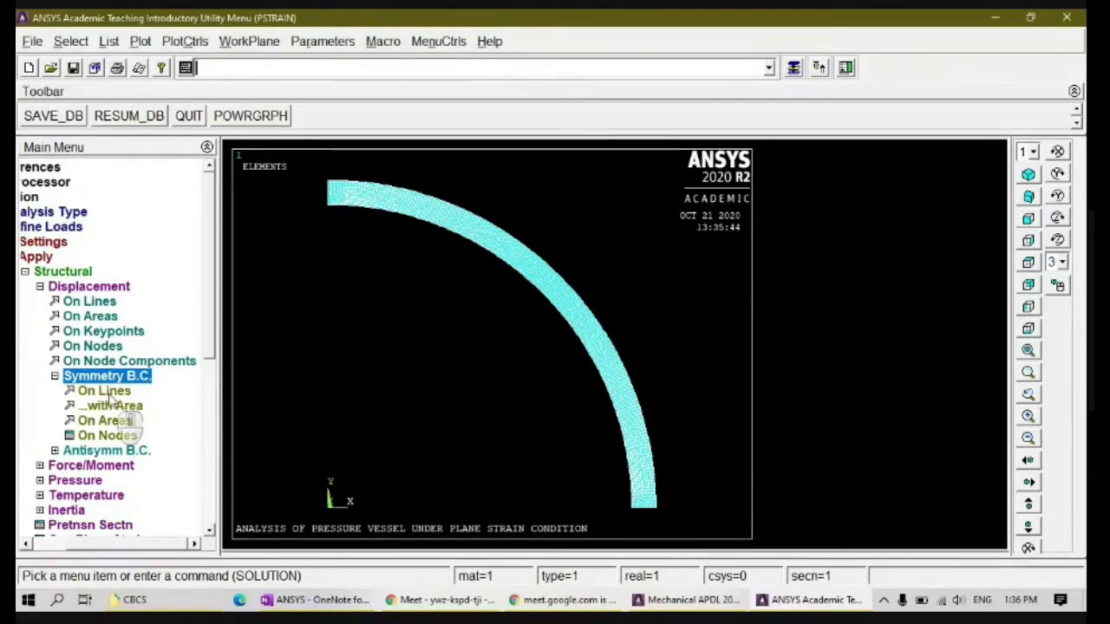
pyautogui.click(110, 395)
pyautogui.click(320, 196)
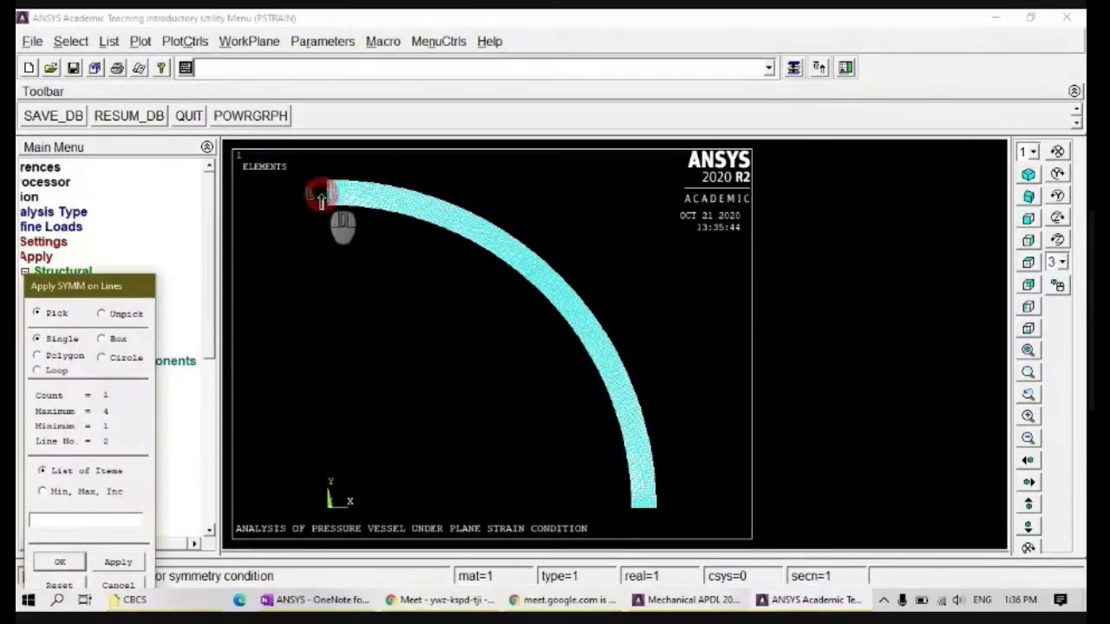
pyautogui.click(646, 512)
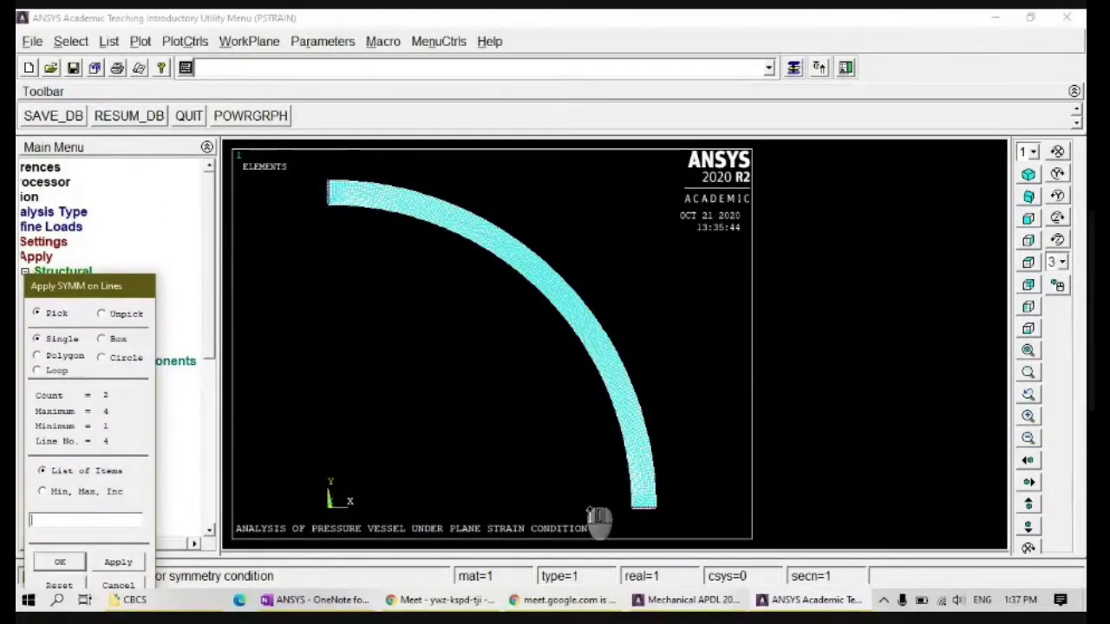
pyautogui.click(57, 562)
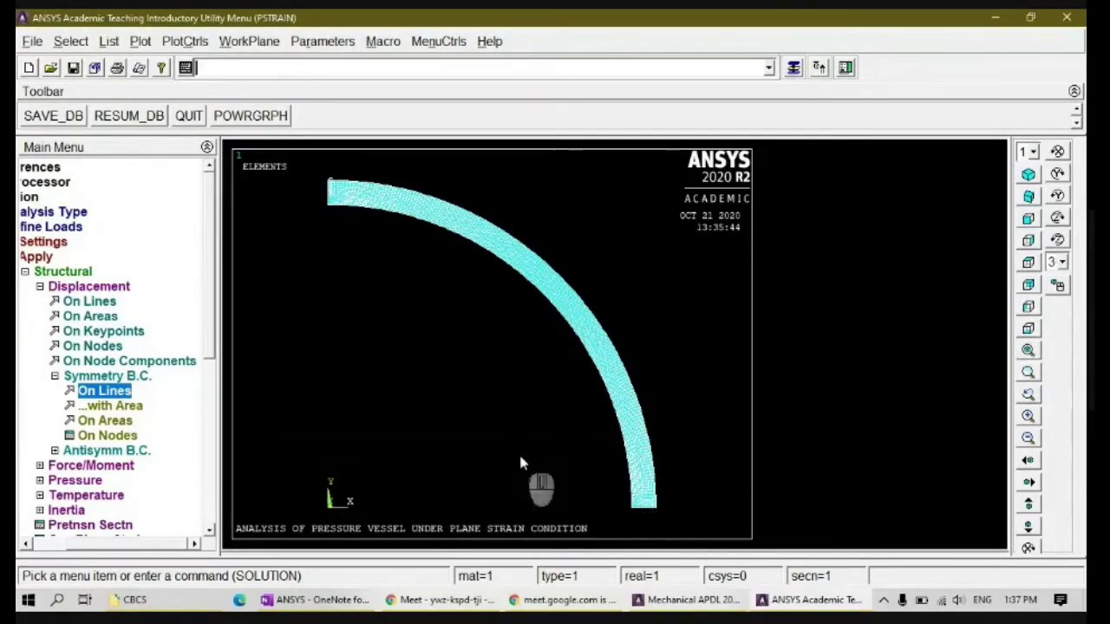
# Collapse the displacement options, expand the structural pressure load options and check the specified internal pressure in the OneNote problem description
pyautogui.click(122, 288)
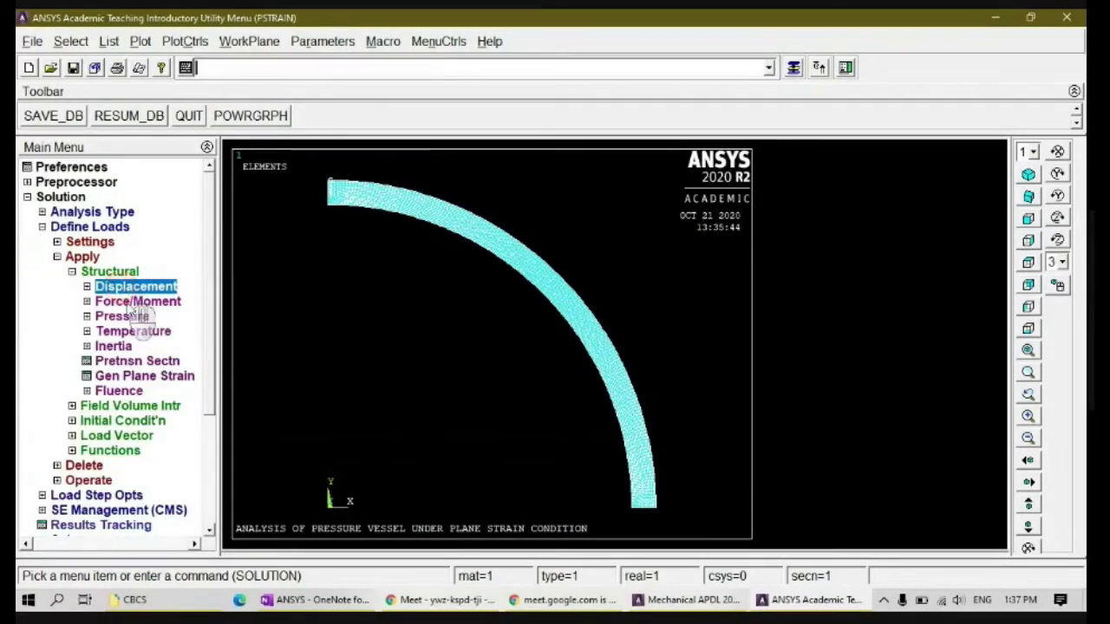
pyautogui.click(130, 319)
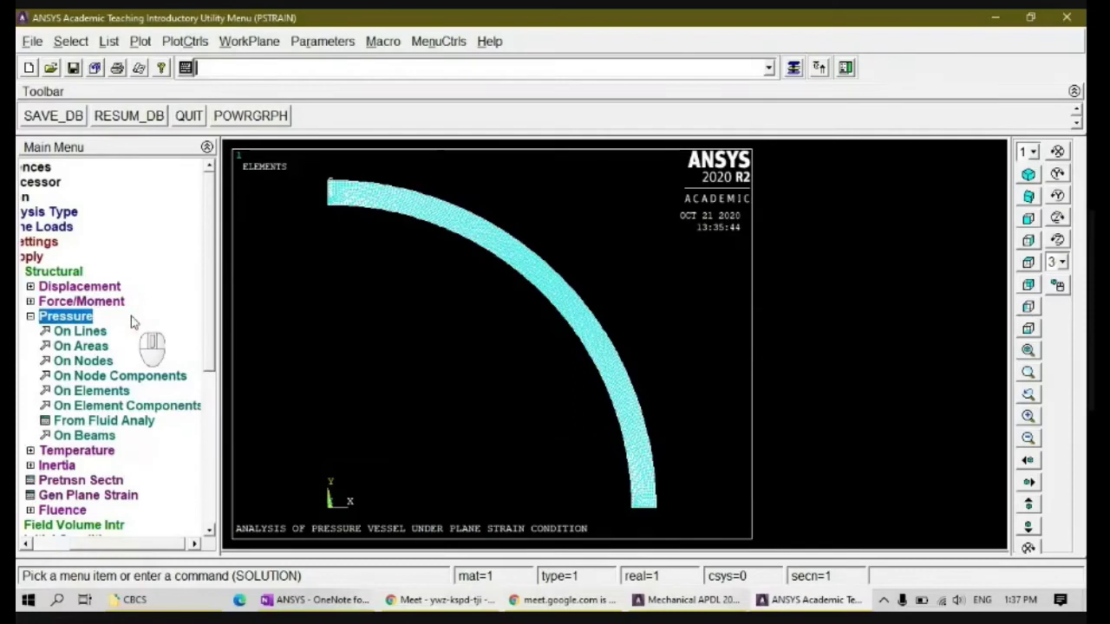
pyautogui.click(314, 600)
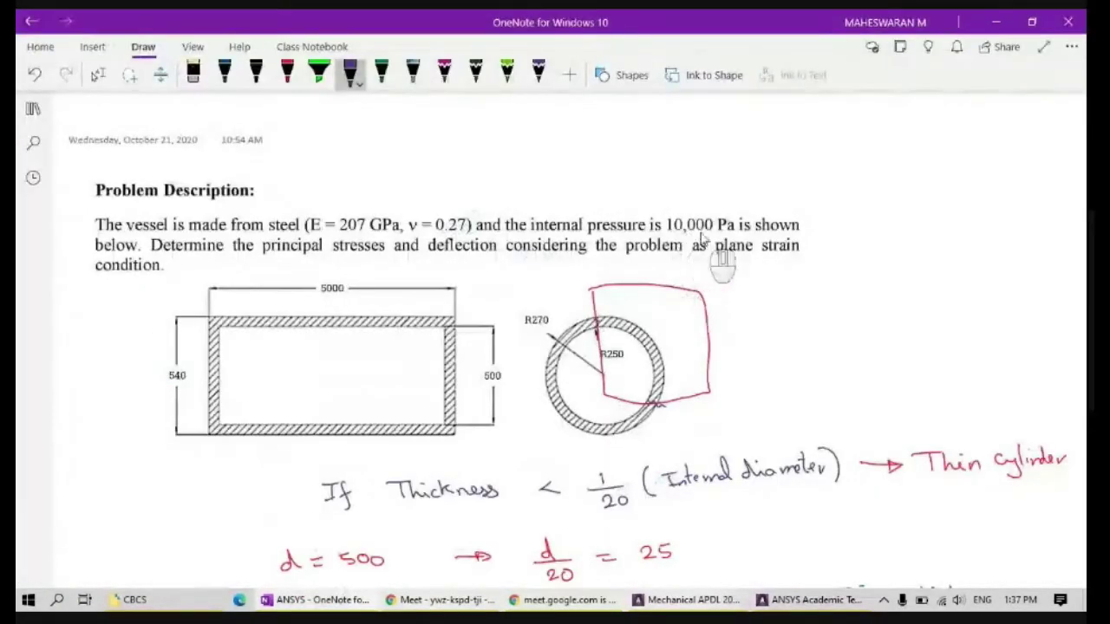
pyautogui.click(347, 600)
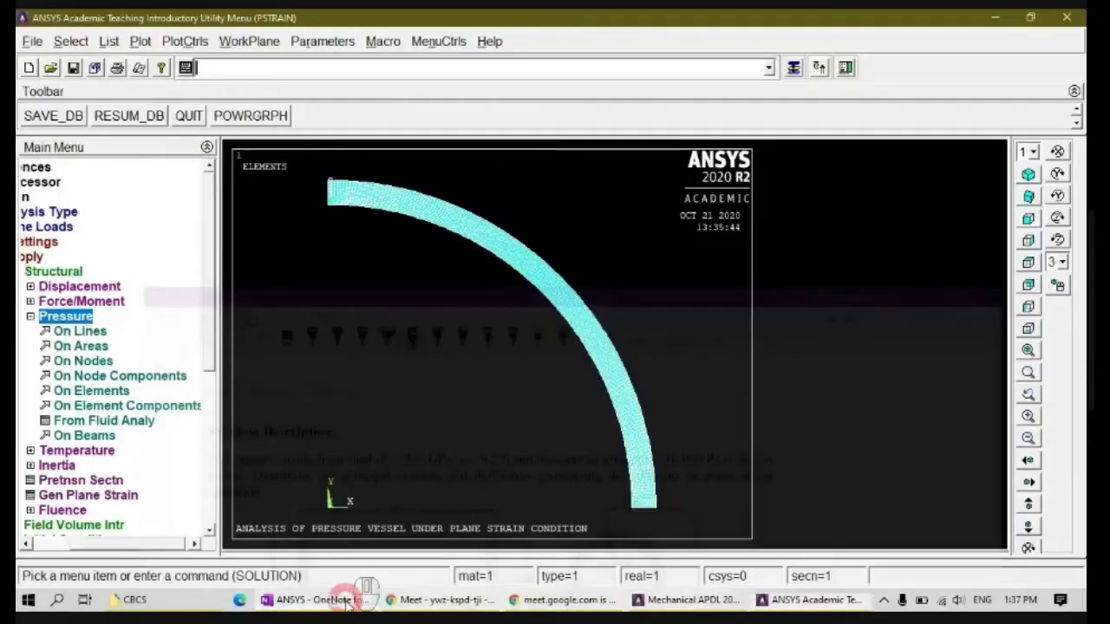
pyautogui.click(80, 331)
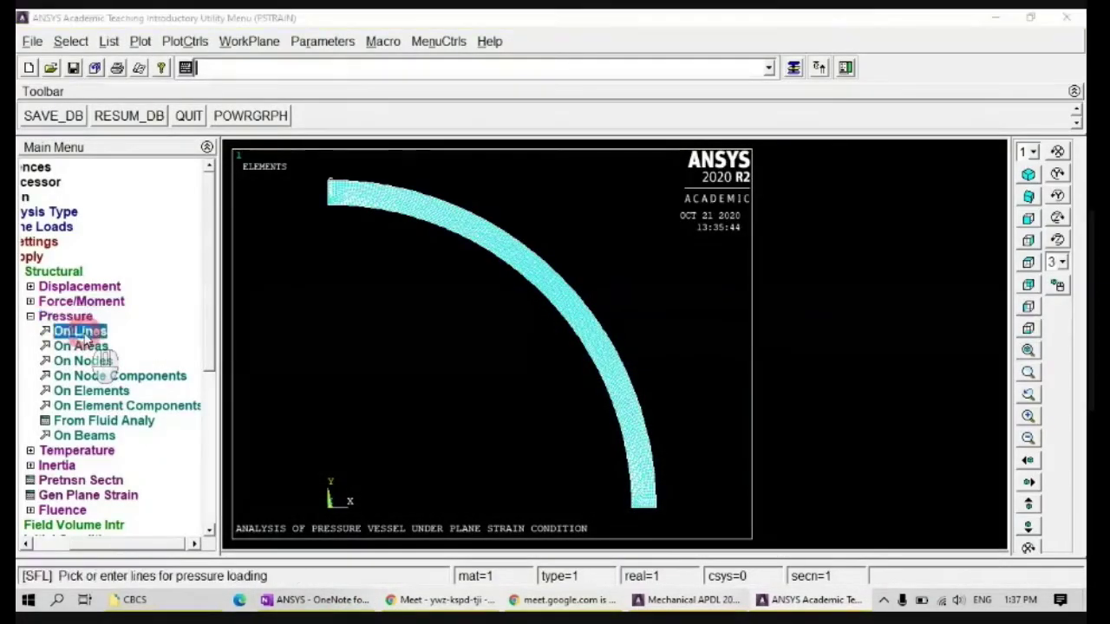
pyautogui.click(468, 250)
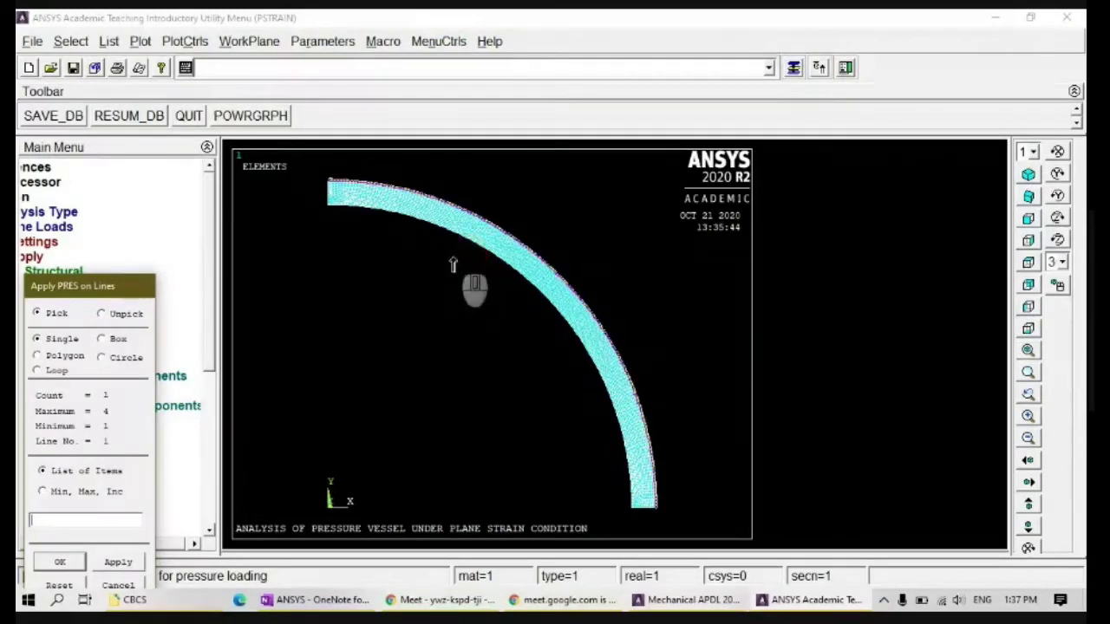
pyautogui.rightClick(510, 232)
pyautogui.click(515, 218)
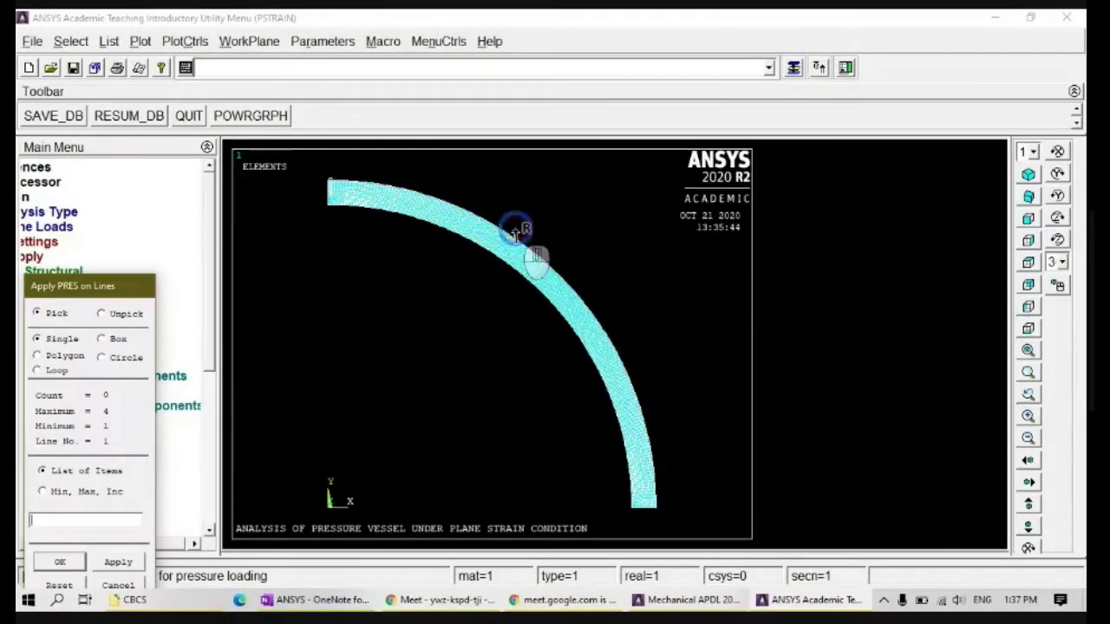
pyautogui.click(508, 270)
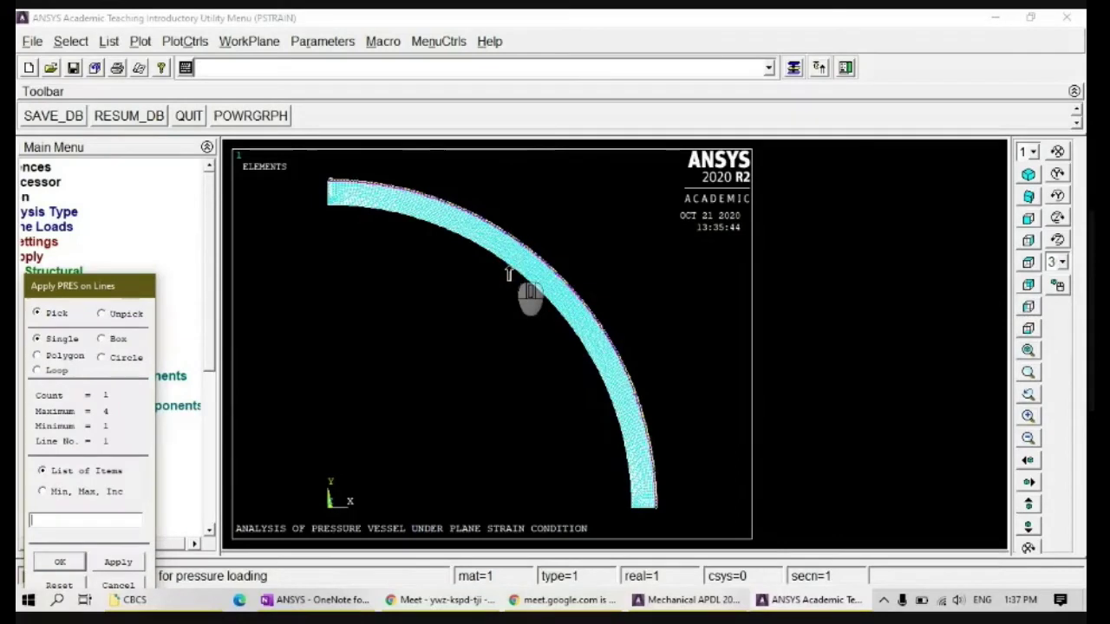
pyautogui.click(522, 238)
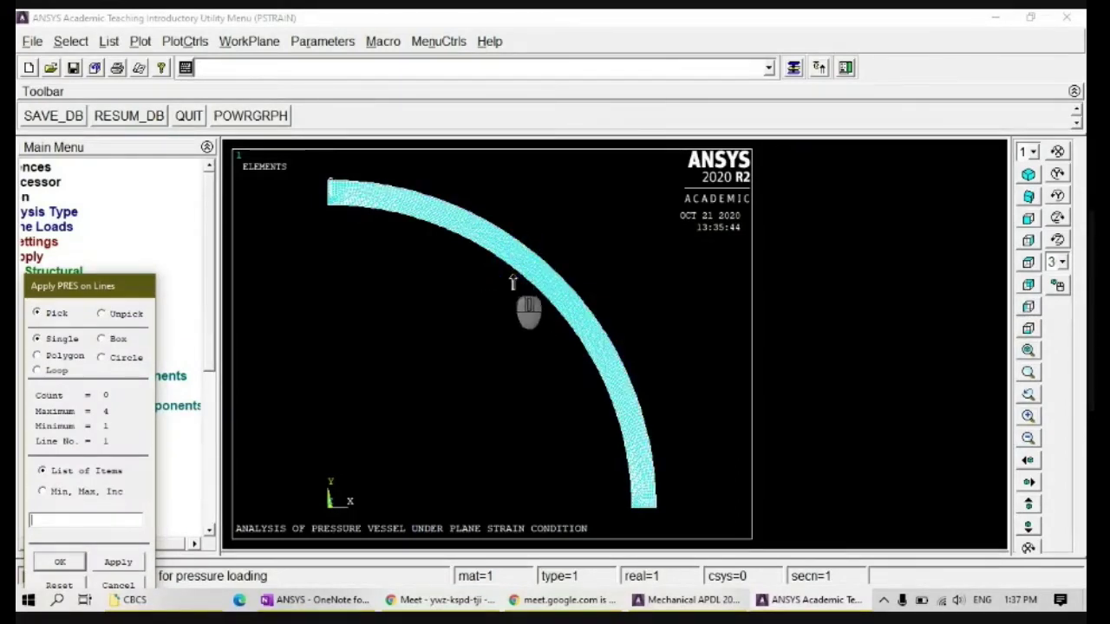
pyautogui.click(526, 258)
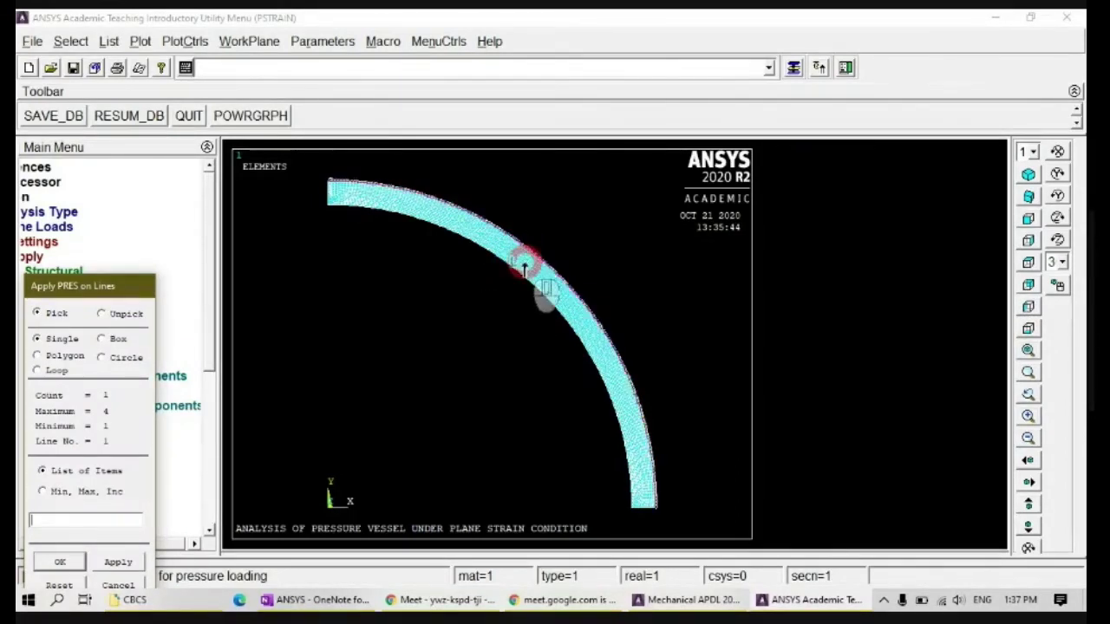
pyautogui.click(571, 236)
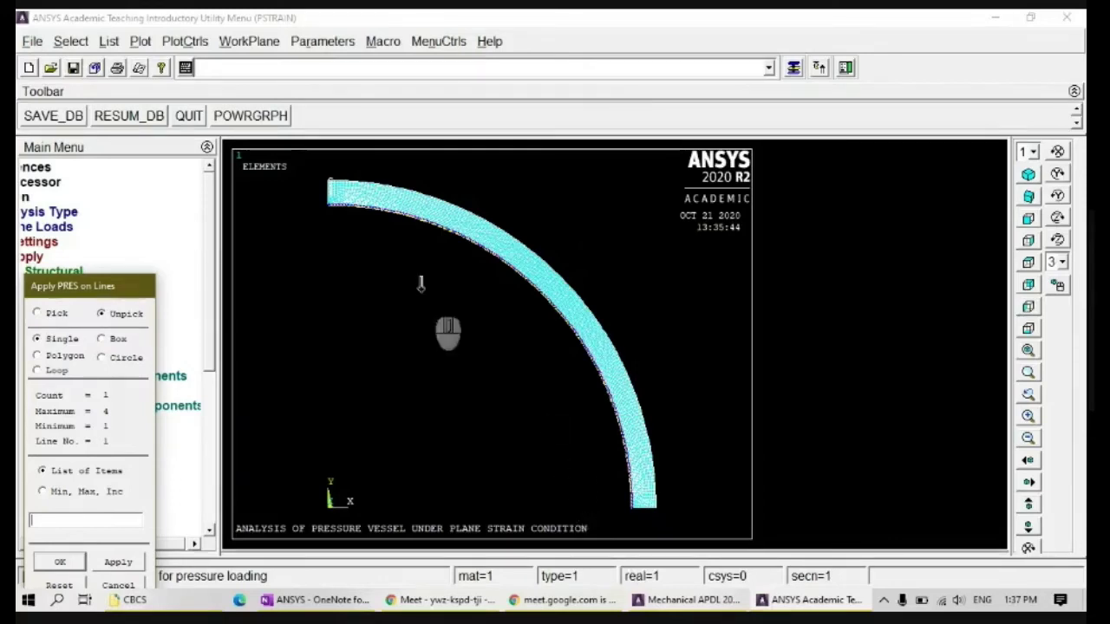
pyautogui.rightClick(444, 251)
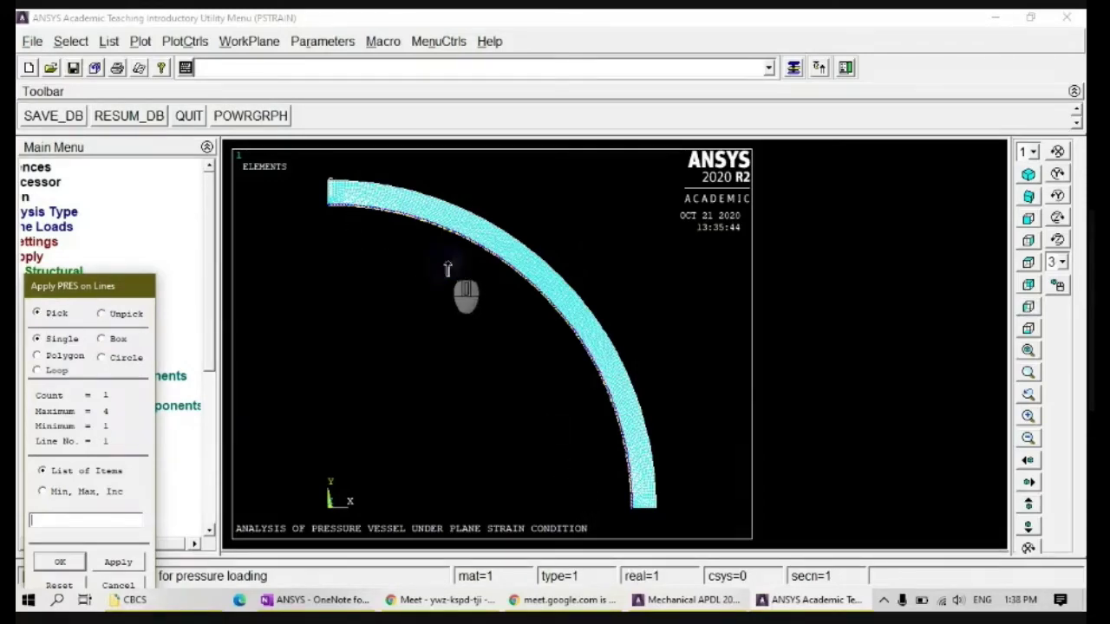
pyautogui.click(460, 242)
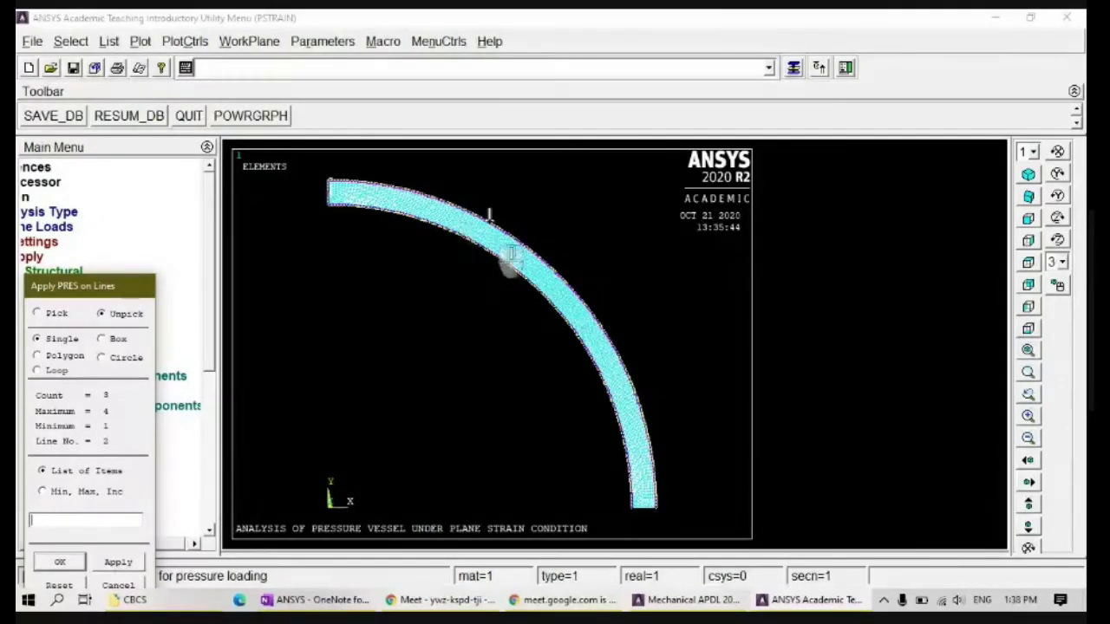
pyautogui.click(494, 216)
pyautogui.click(493, 217)
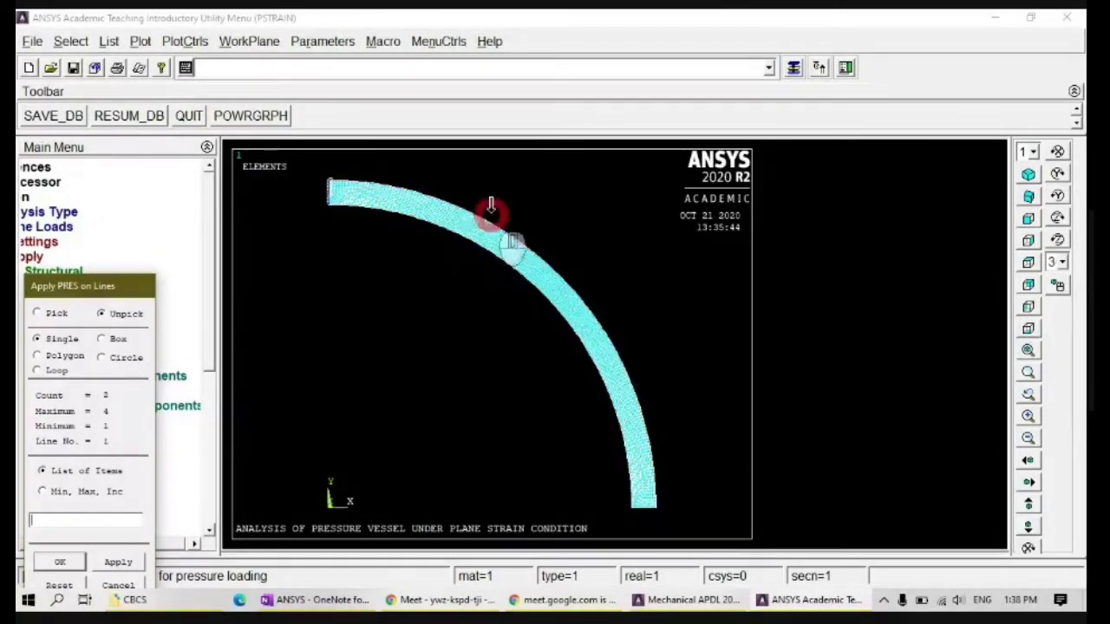
pyautogui.rightClick(515, 227)
pyautogui.click(484, 246)
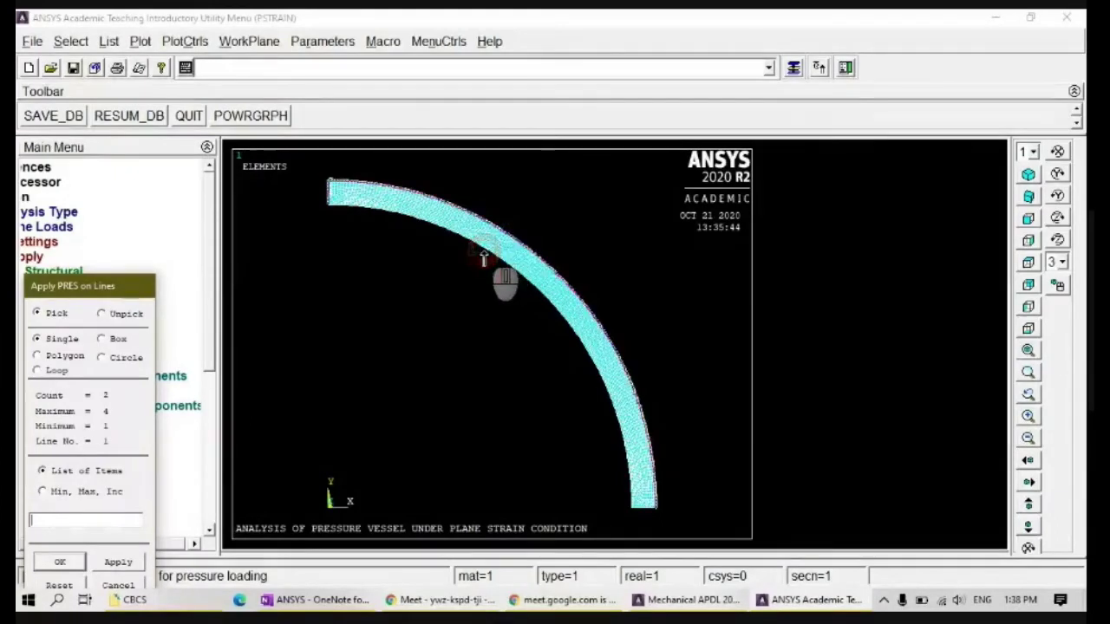
pyautogui.click(438, 283)
pyautogui.rightClick(558, 213)
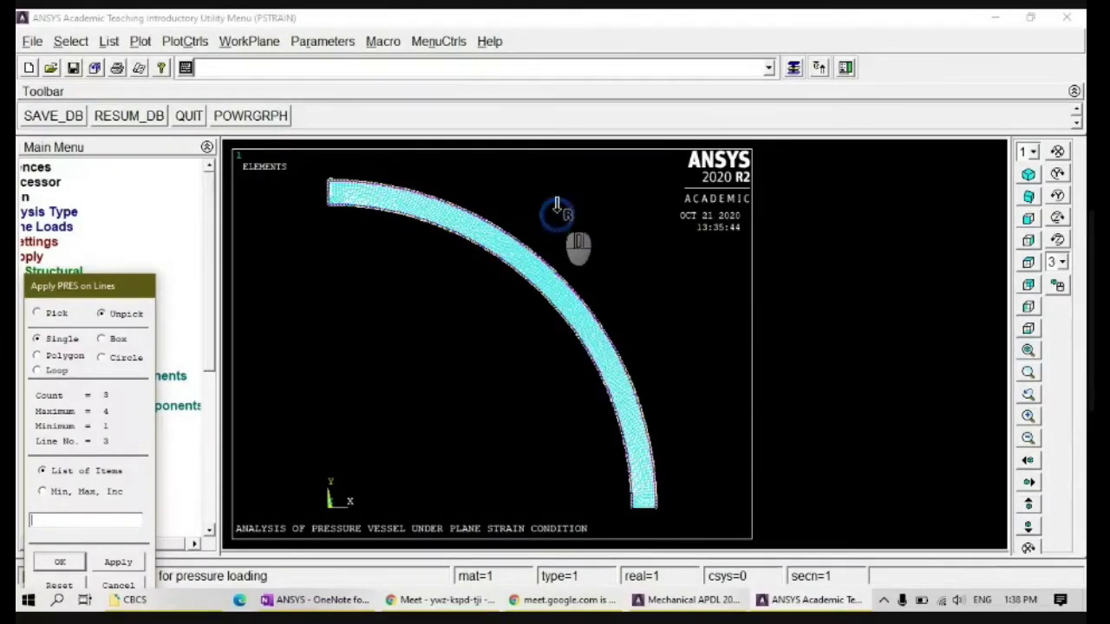
pyautogui.click(556, 211)
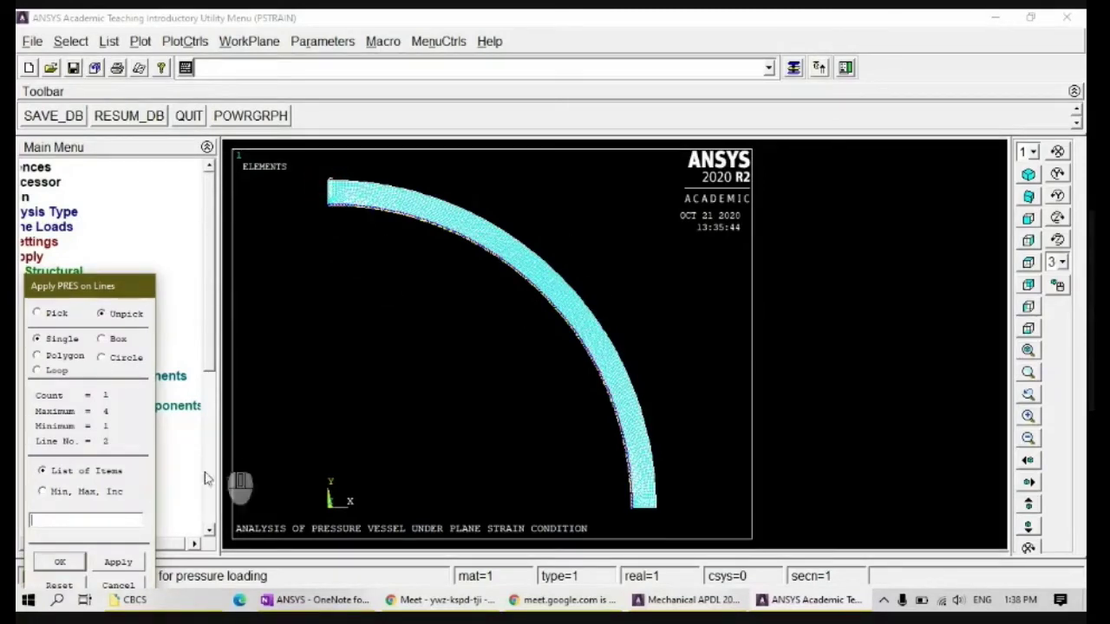
pyautogui.moveTo(91, 286); pyautogui.dragTo(118, 200)
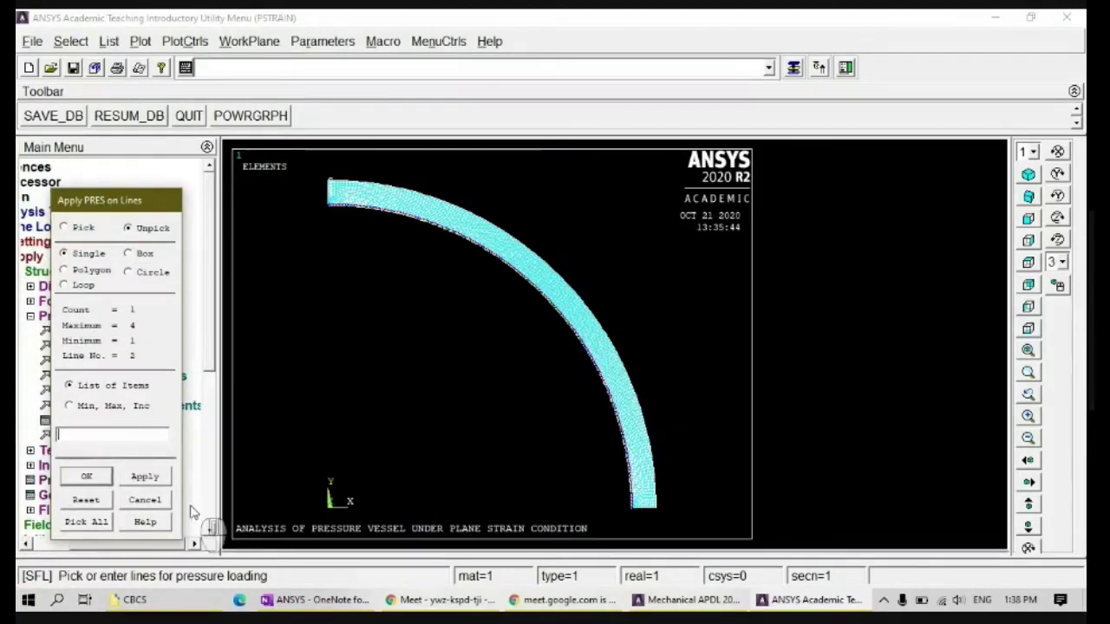
pyautogui.click(145, 500)
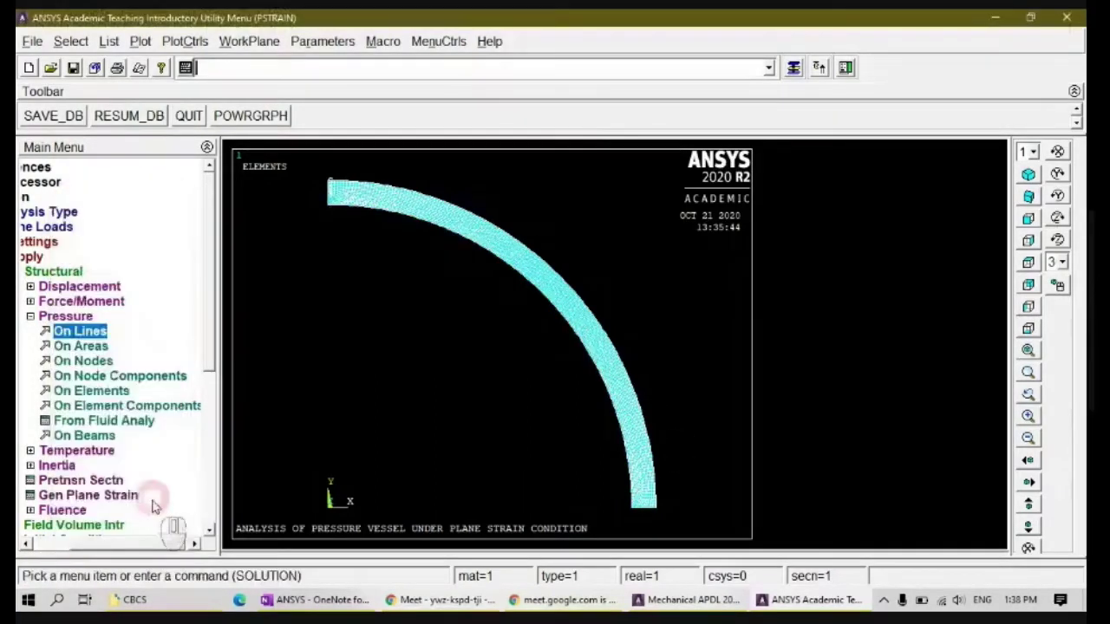
pyautogui.click(84, 335)
pyautogui.click(449, 328)
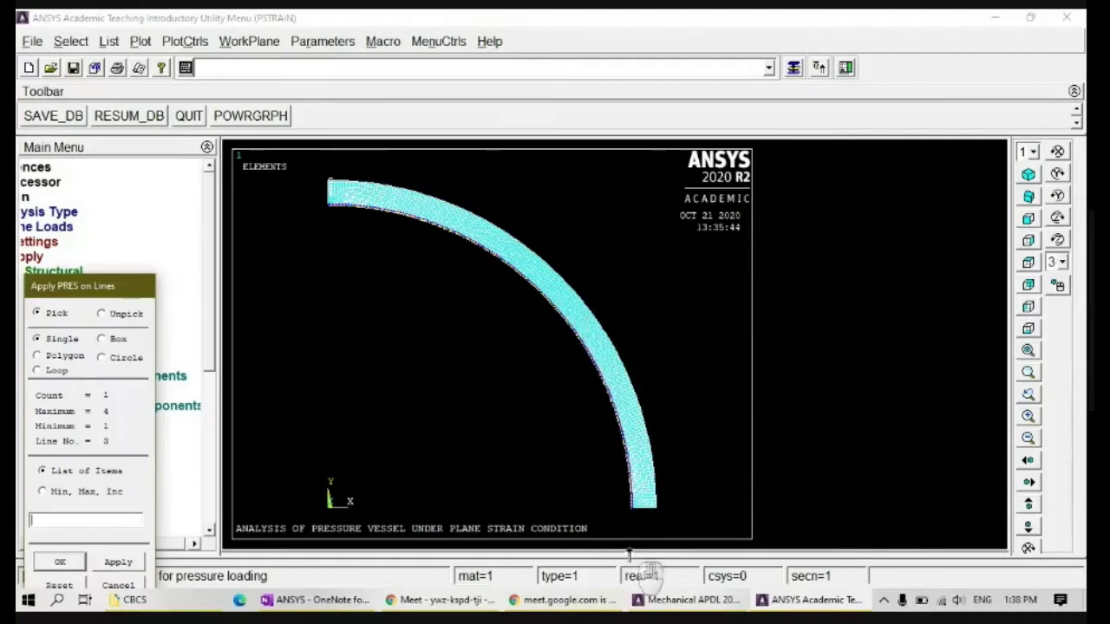
# Turn on line numbers in the plot numbering controls and plot the model's lines
pyautogui.click(182, 41)
pyautogui.click(216, 107)
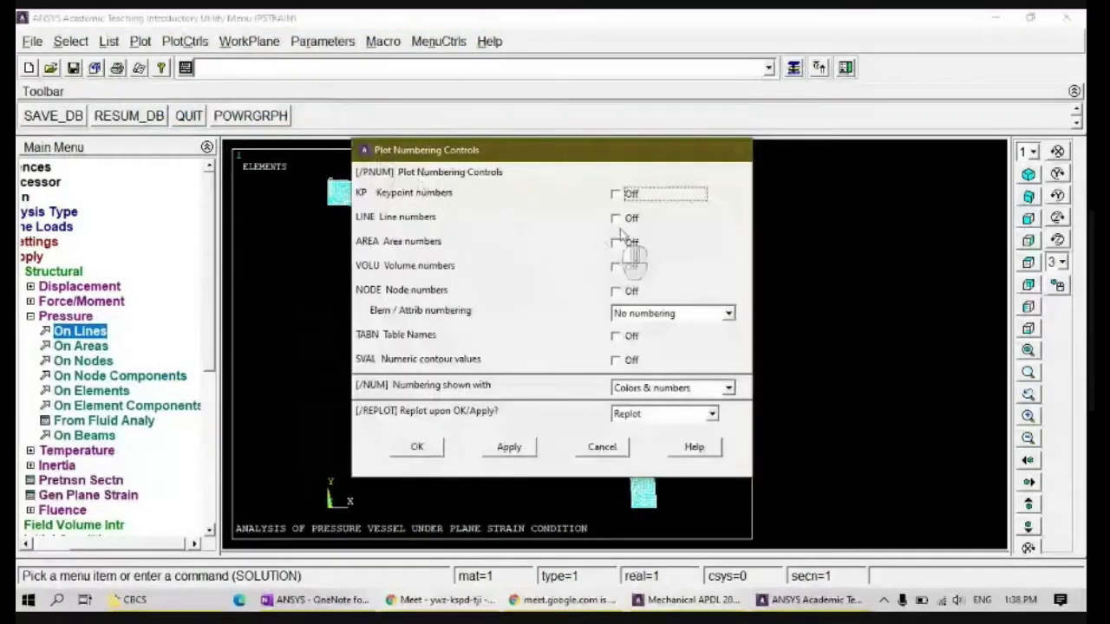
pyautogui.click(615, 218)
pyautogui.click(417, 447)
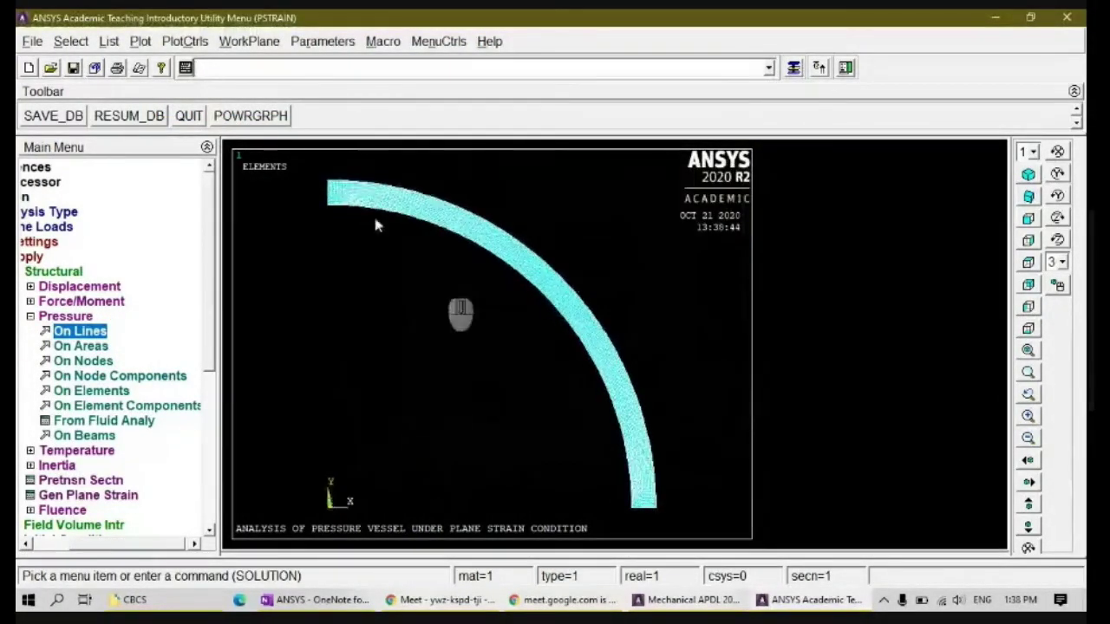
pyautogui.click(185, 41)
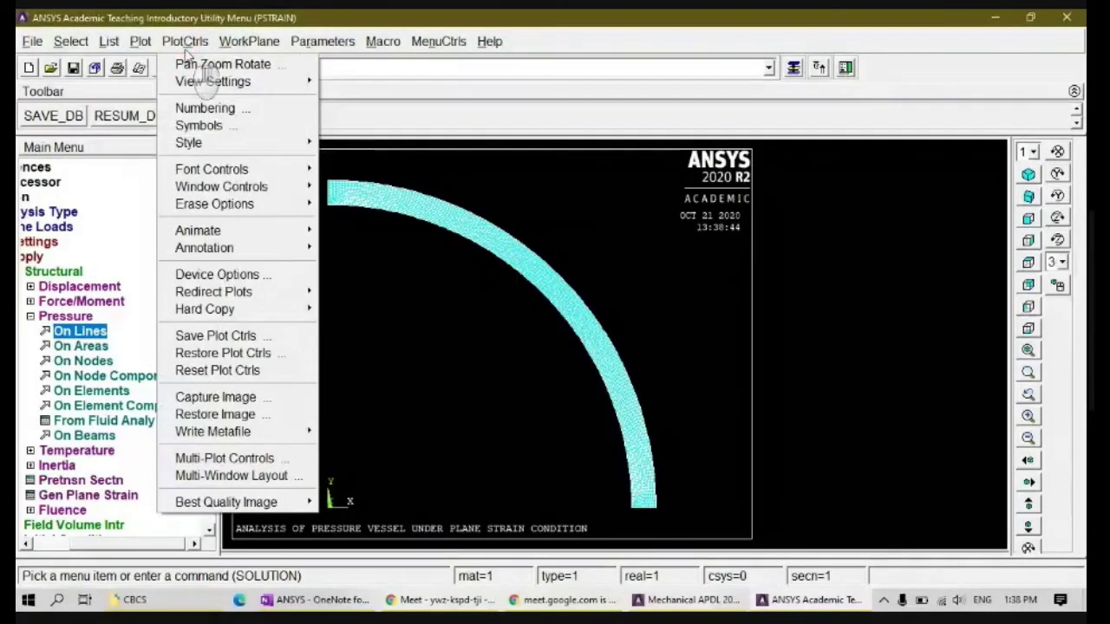
pyautogui.moveTo(139, 41)
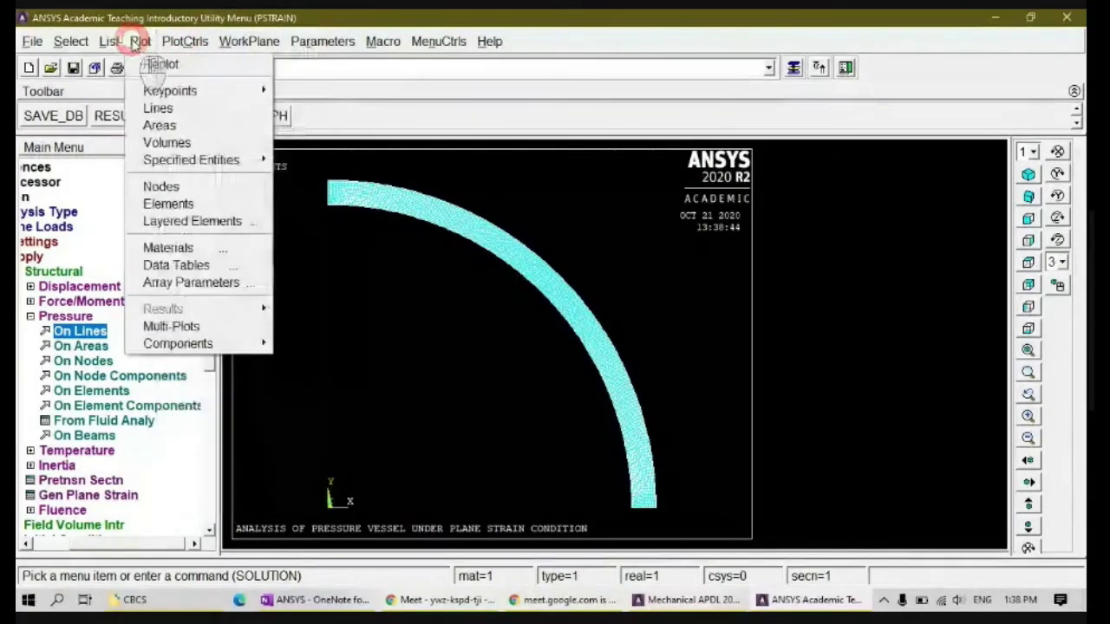
pyautogui.click(157, 110)
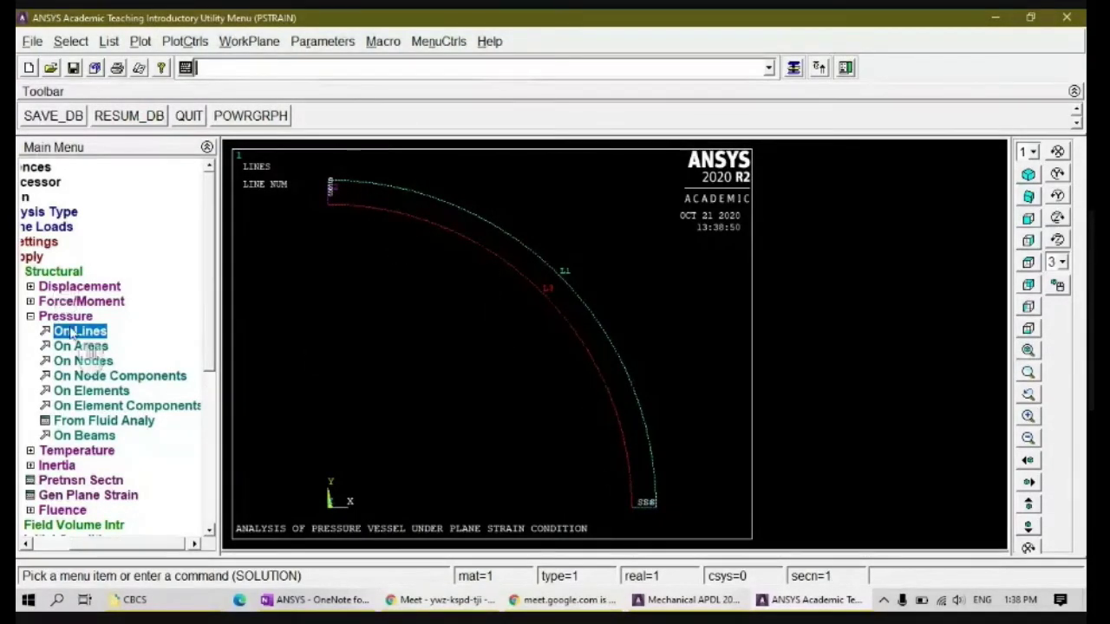
# Apply a constant pressure of 10000 to the inner arc line, checking the value against the OneNote problem description
pyautogui.click(558, 323)
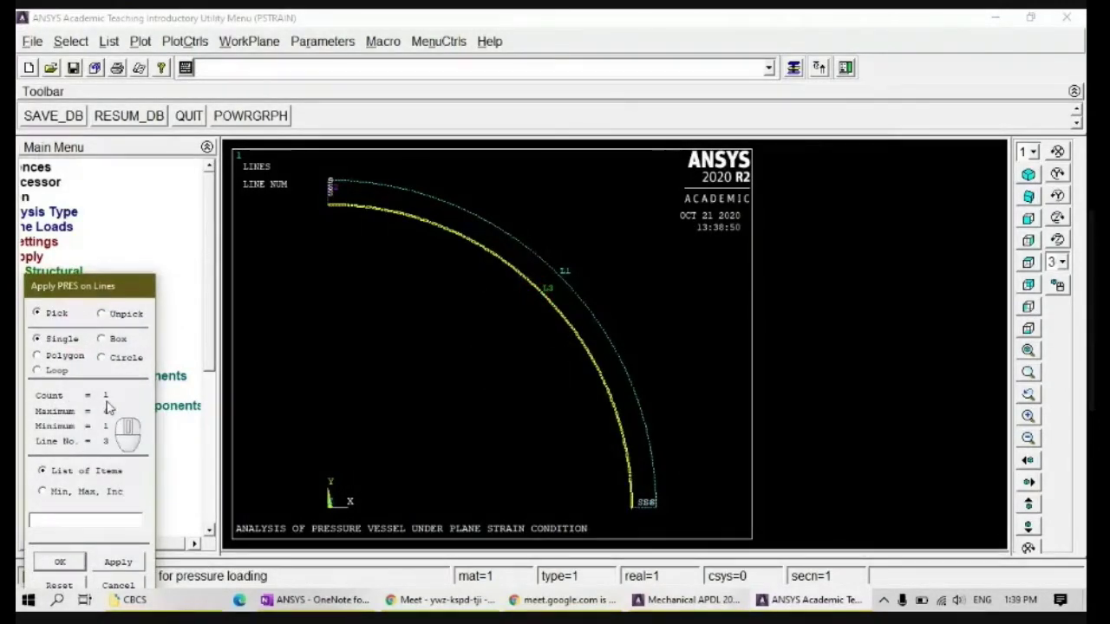
pyautogui.click(60, 563)
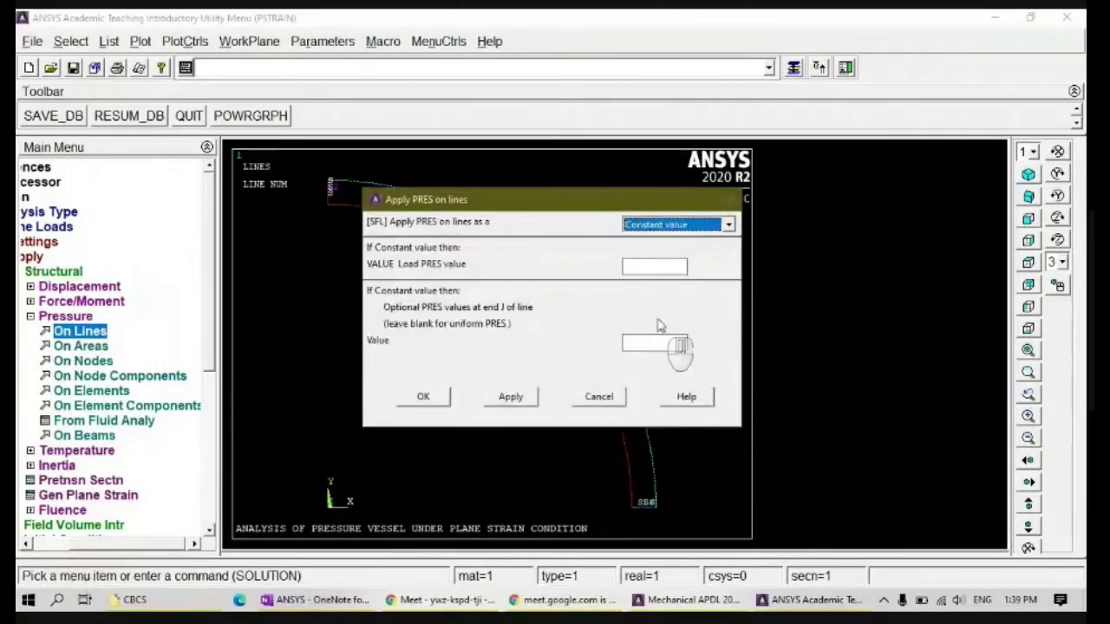
pyautogui.click(643, 268)
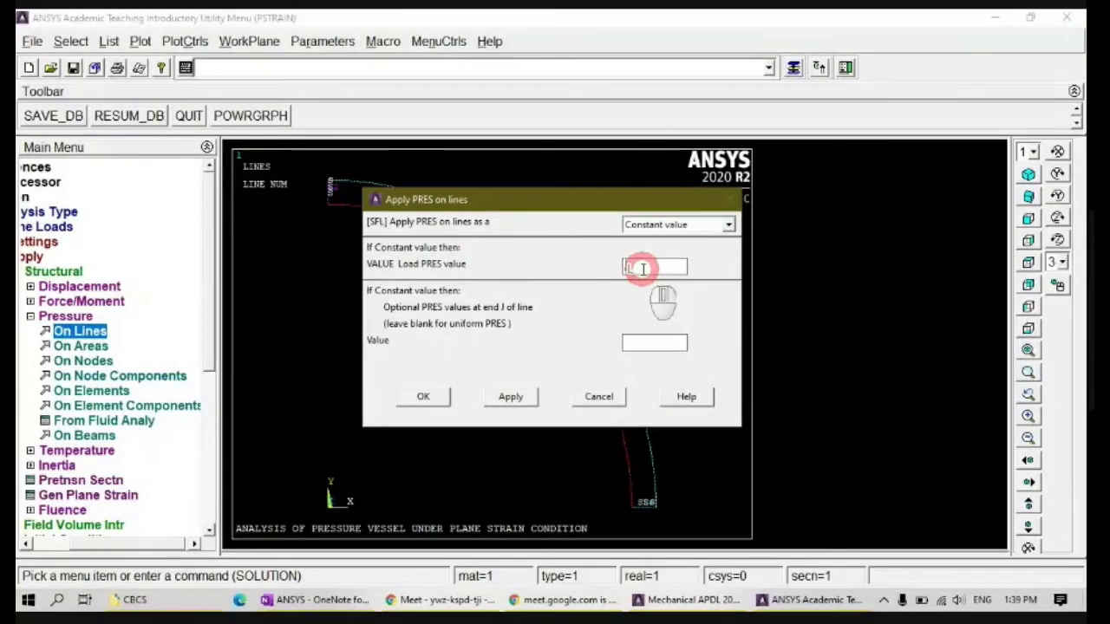
pyautogui.write('100')
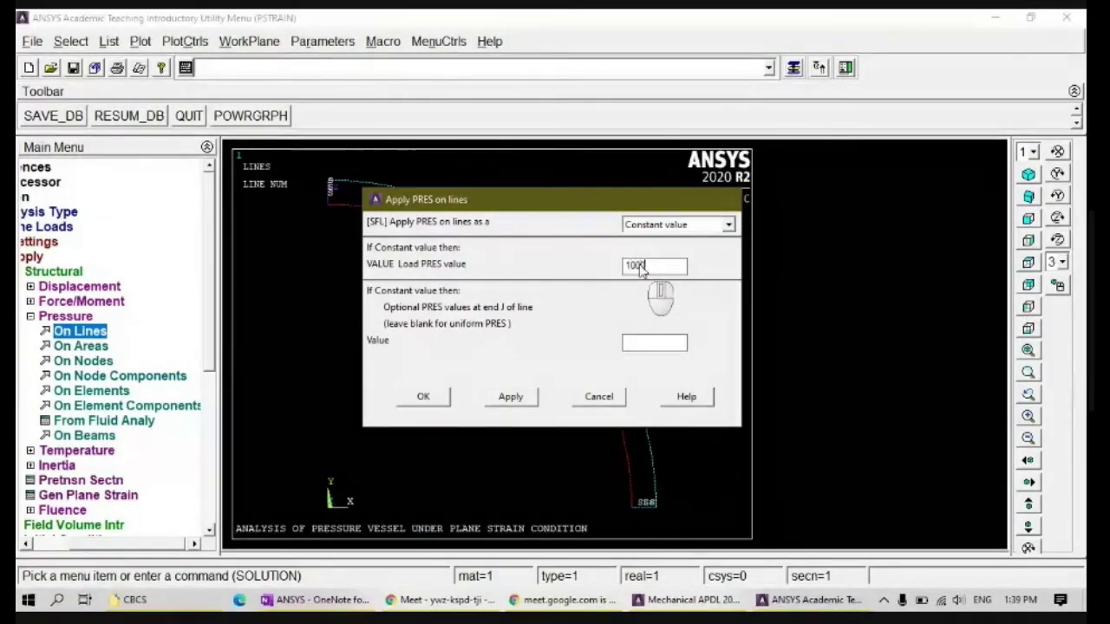
pyautogui.write('0')
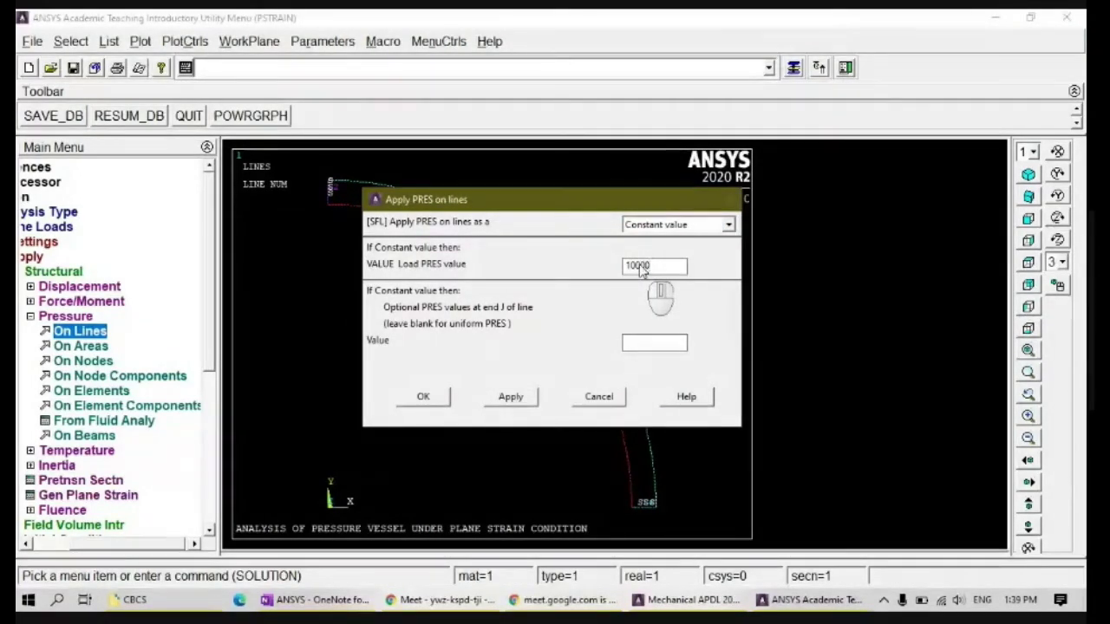
pyautogui.click(308, 600)
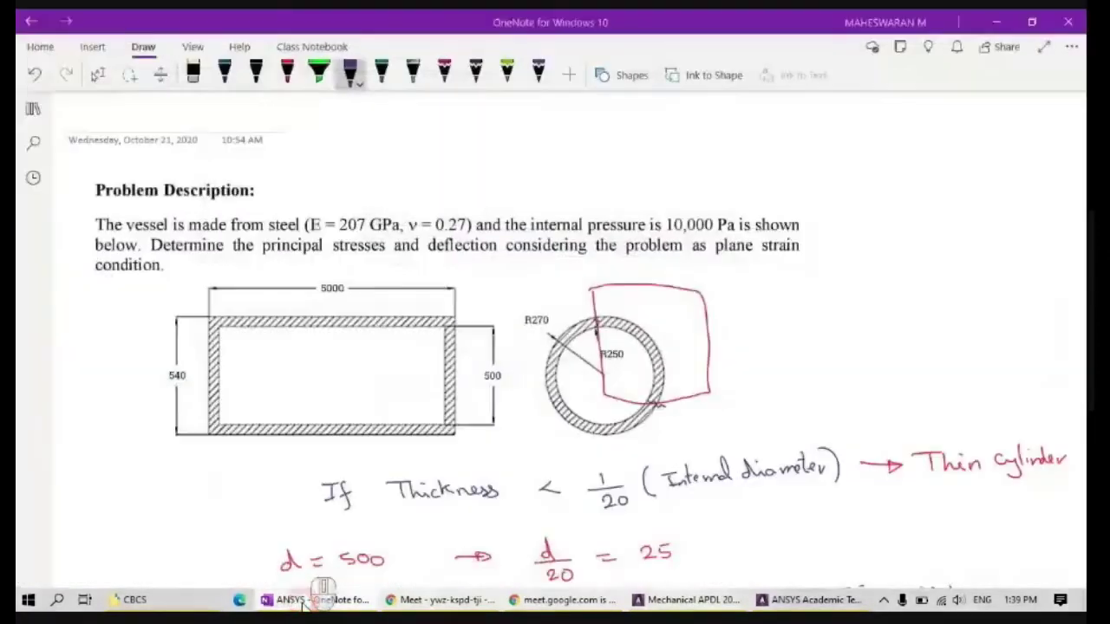
pyautogui.click(305, 600)
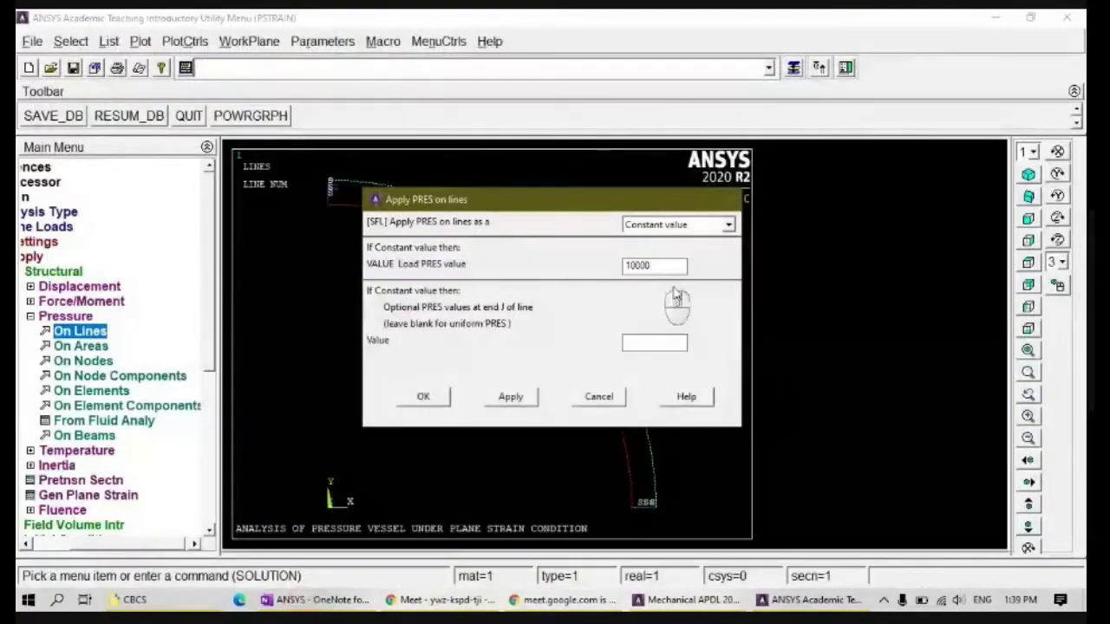
pyautogui.click(425, 398)
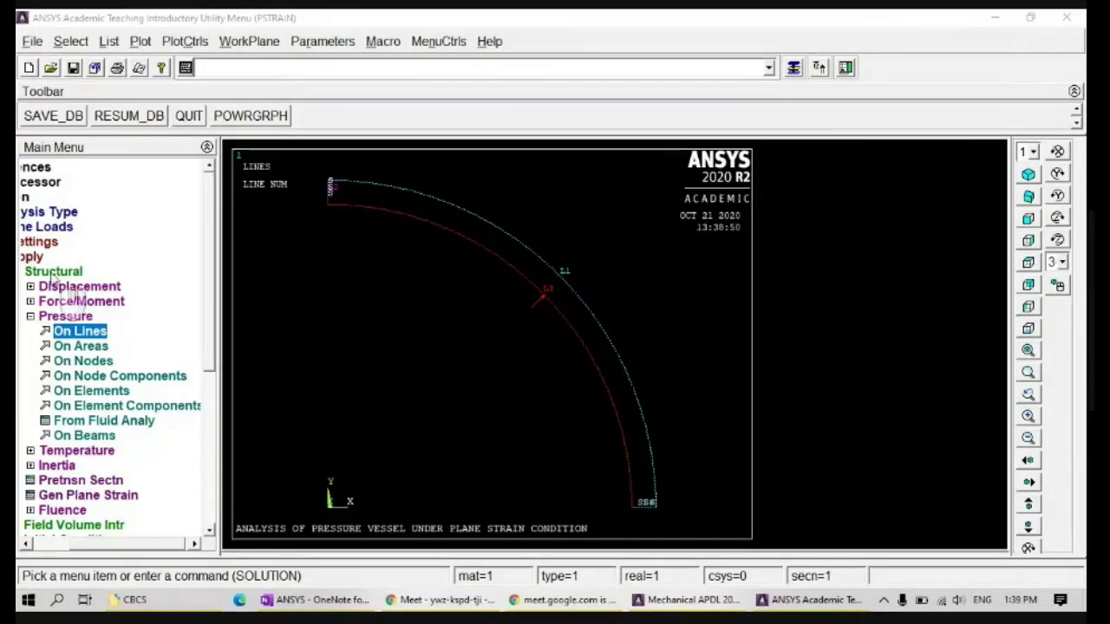
# Collapse the load application options, solve the current load step and close the solution note and status listing
pyautogui.click(33, 258)
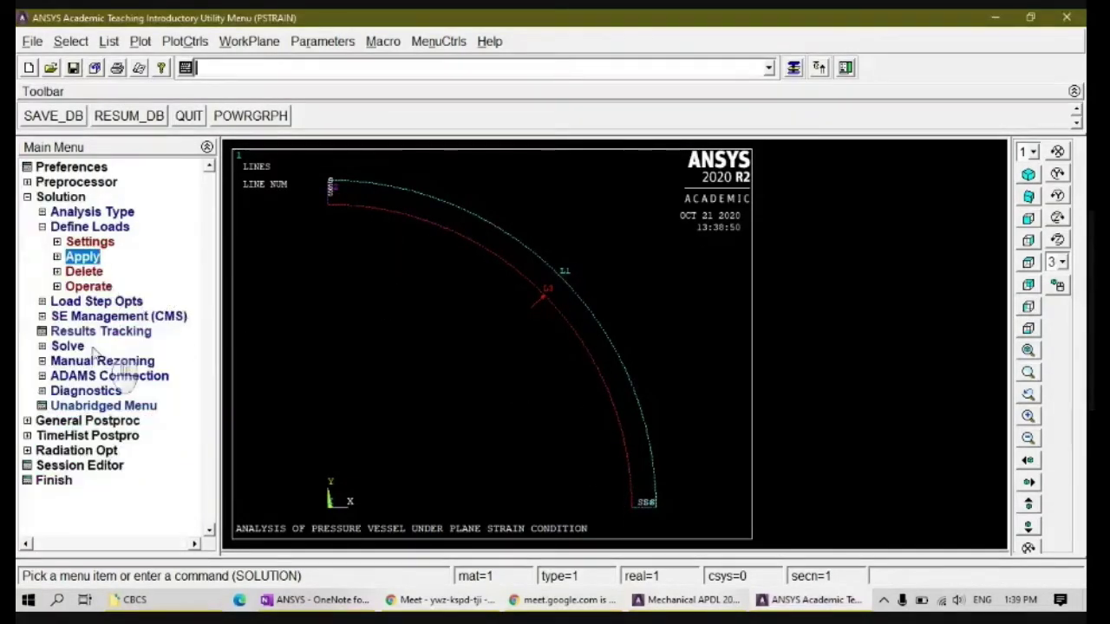
pyautogui.click(69, 346)
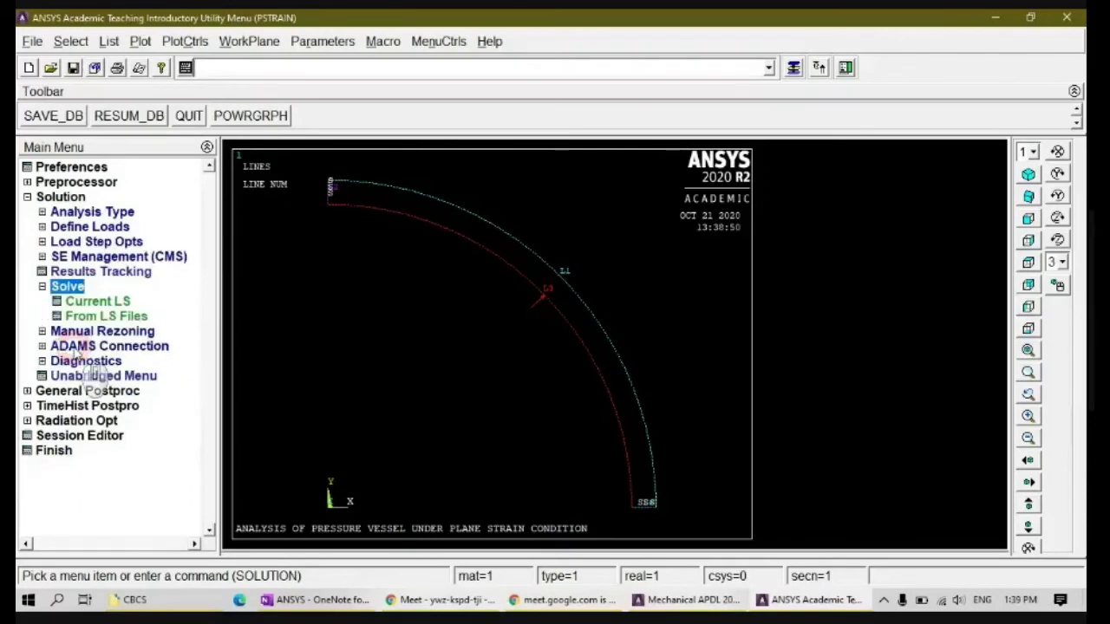
pyautogui.click(97, 301)
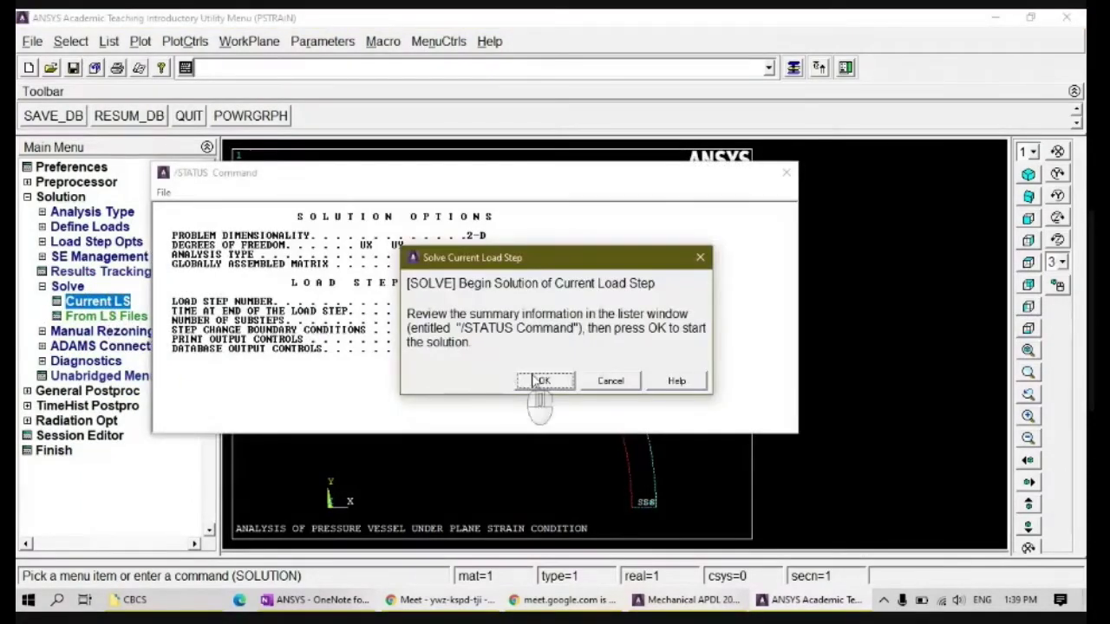
pyautogui.click(532, 376)
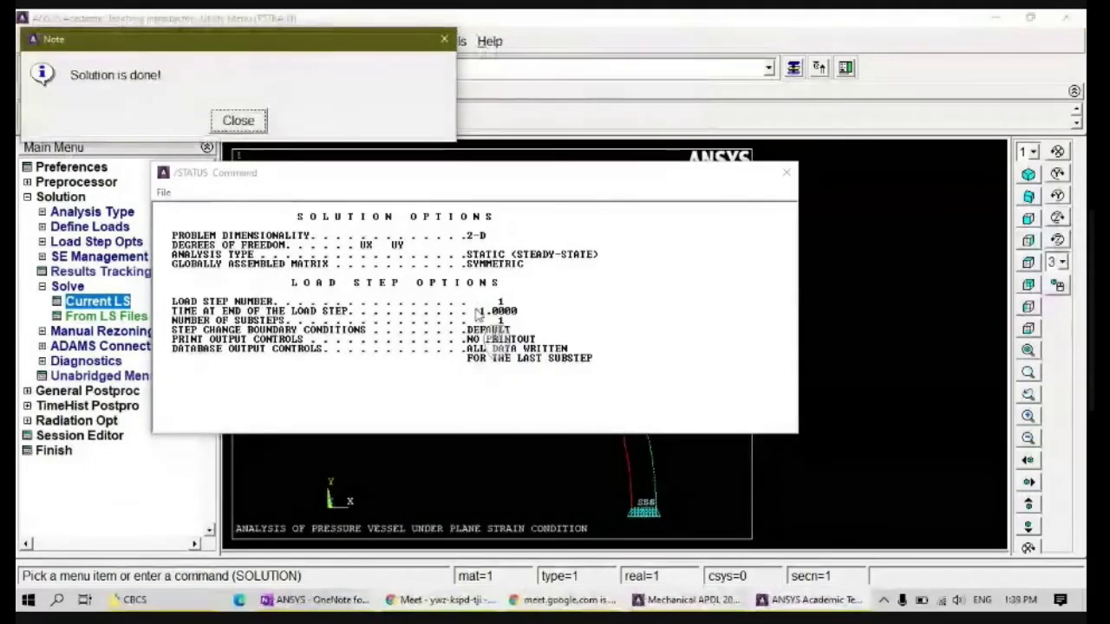
pyautogui.click(233, 127)
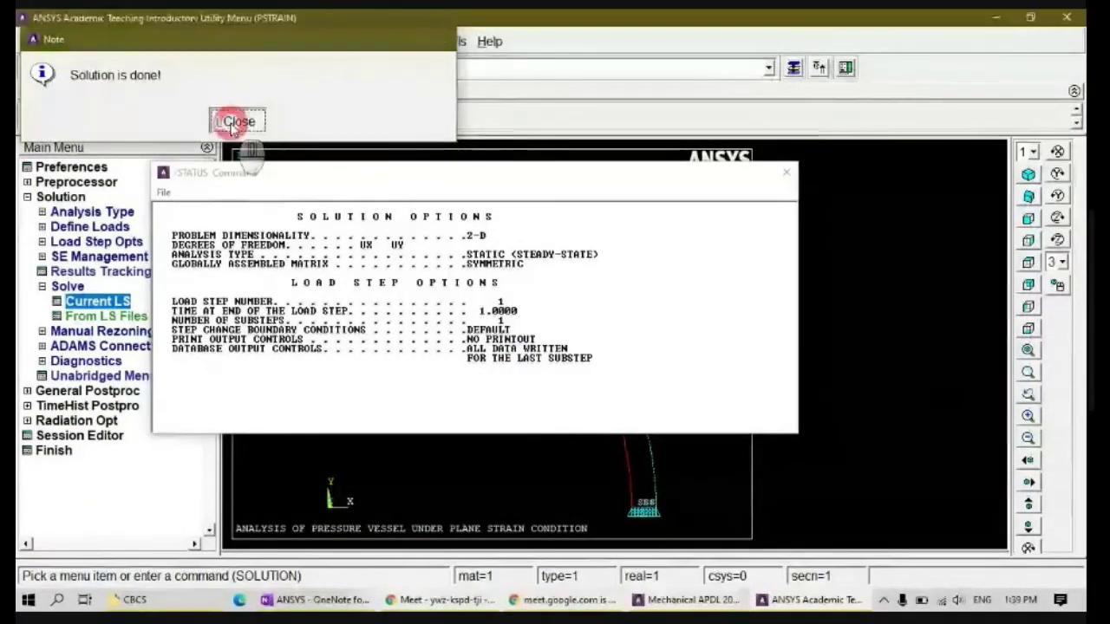
pyautogui.click(786, 173)
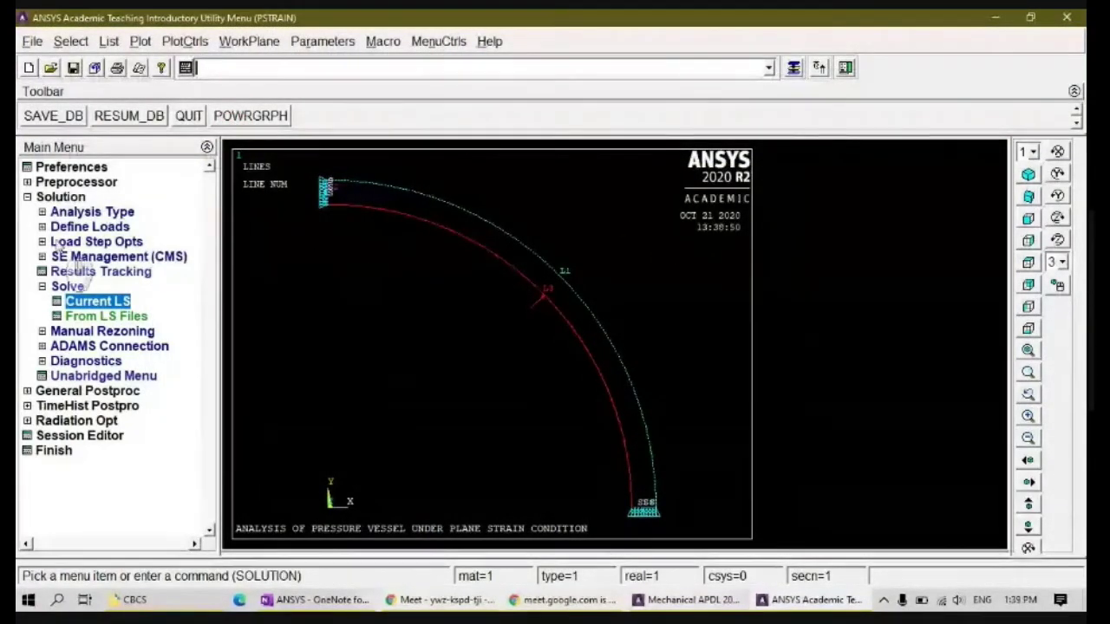
# Collapse the Solution commands, expand General Postproc and read the last set of results
pyautogui.click(50, 198)
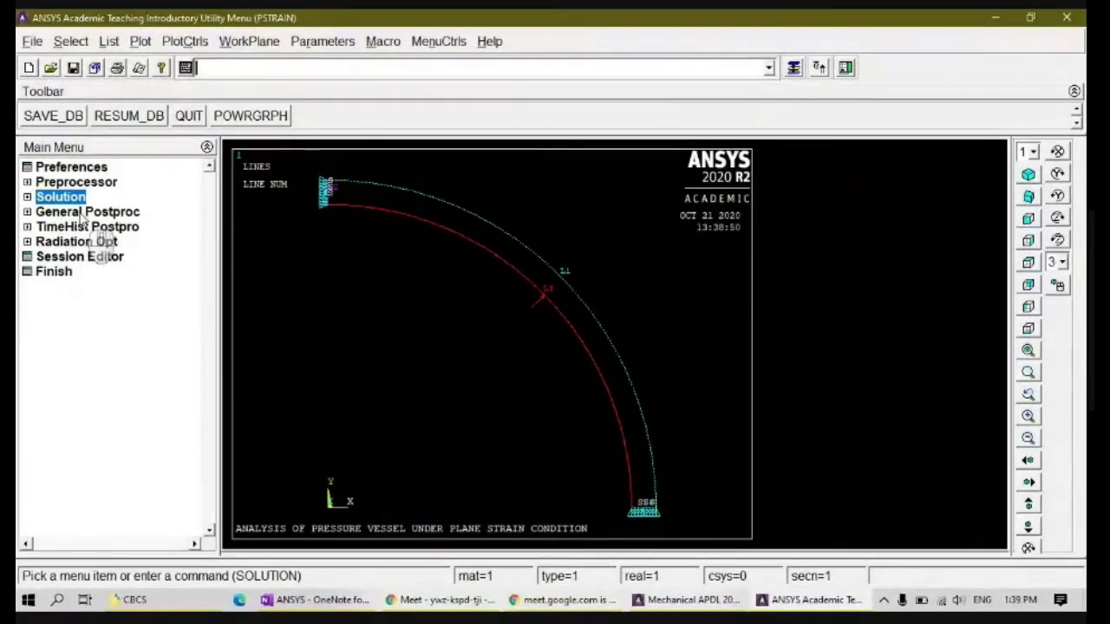
pyautogui.click(80, 213)
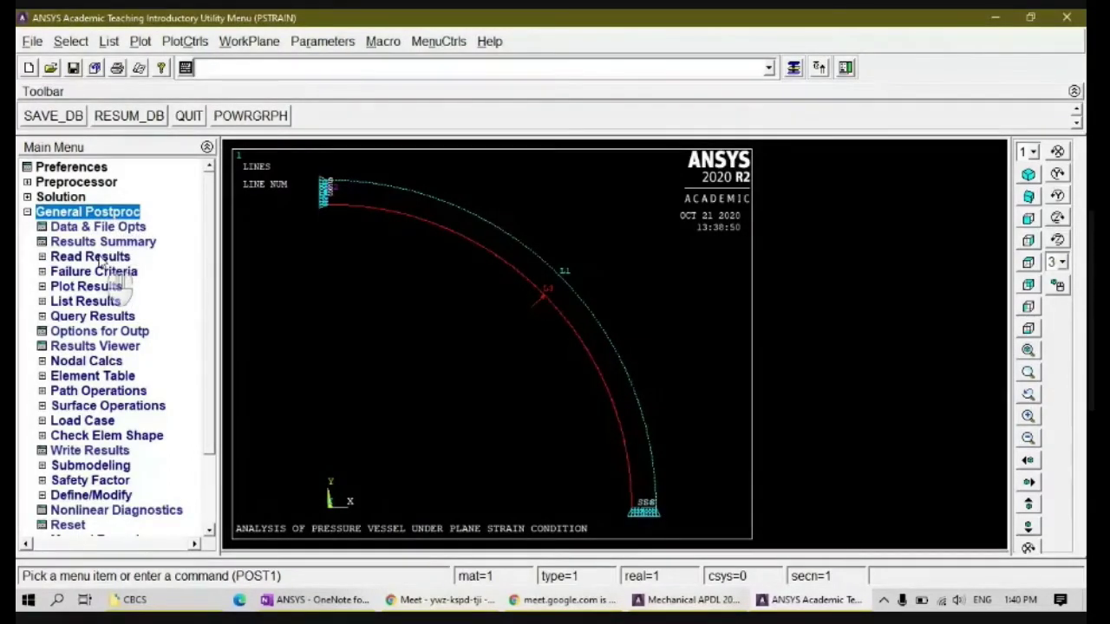
pyautogui.click(90, 257)
pyautogui.click(91, 317)
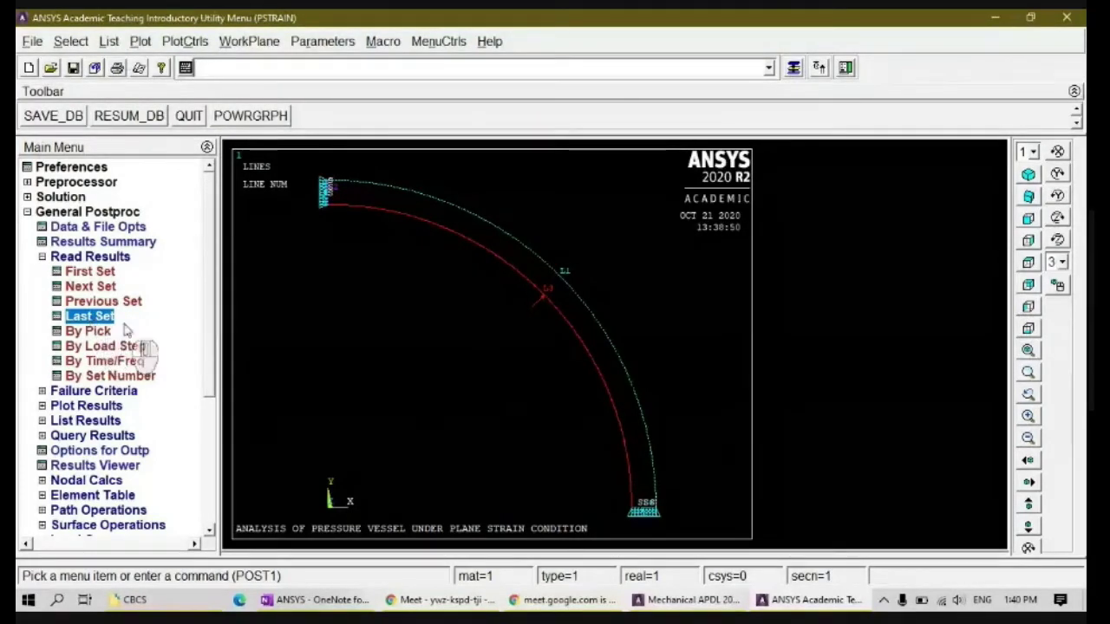
pyautogui.click(90, 257)
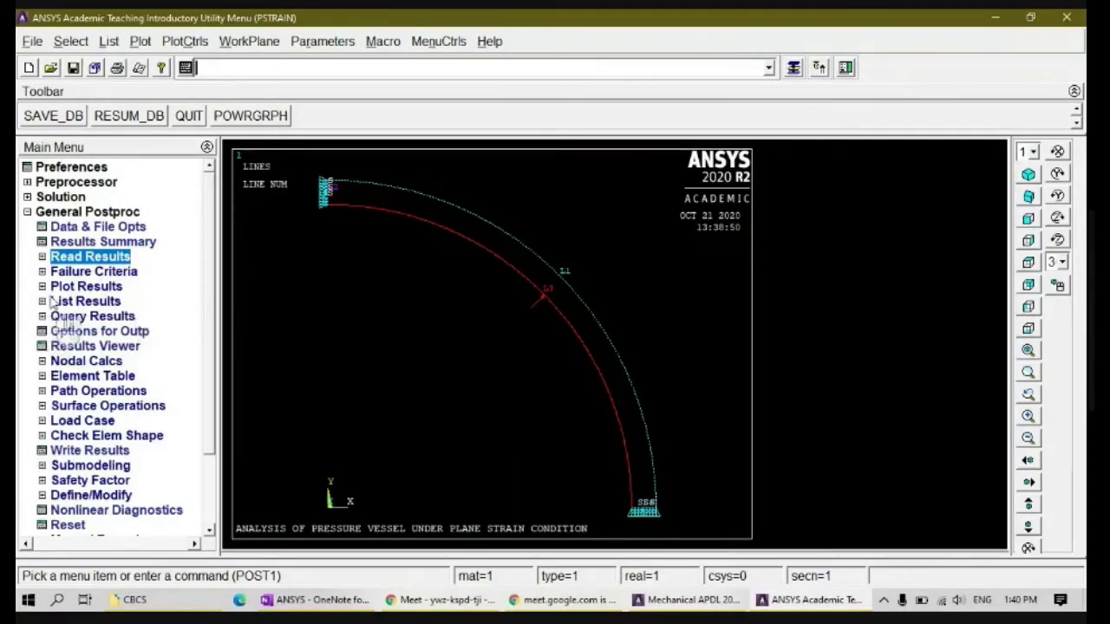
# Plot the nodal displacement vector sum as a contour, showing the deformed shape with undeformed edge
pyautogui.click(86, 287)
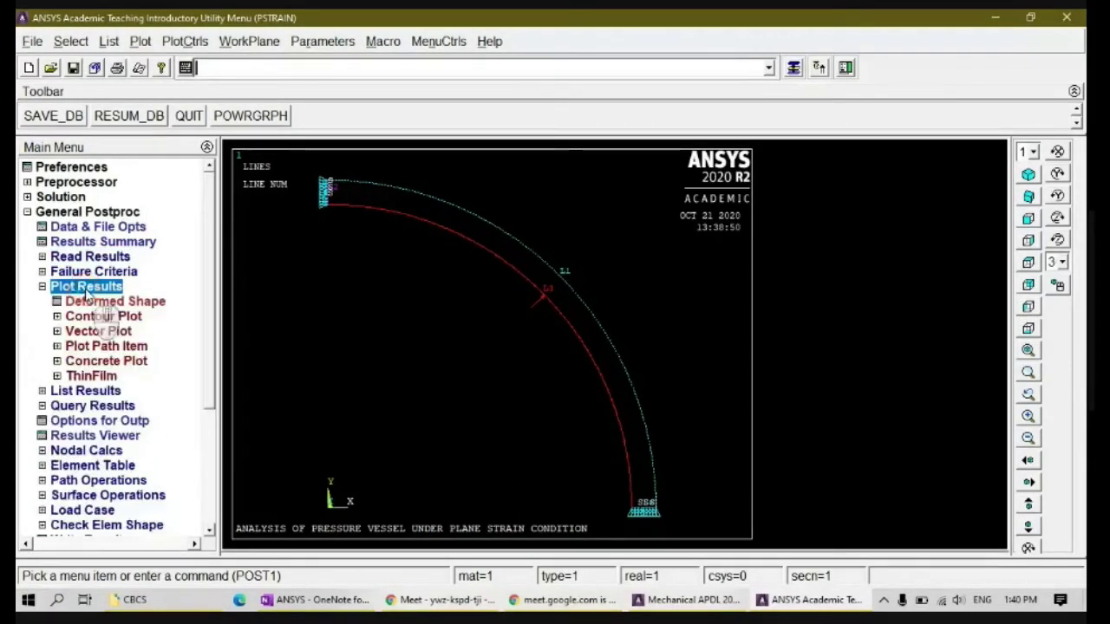
pyautogui.click(120, 318)
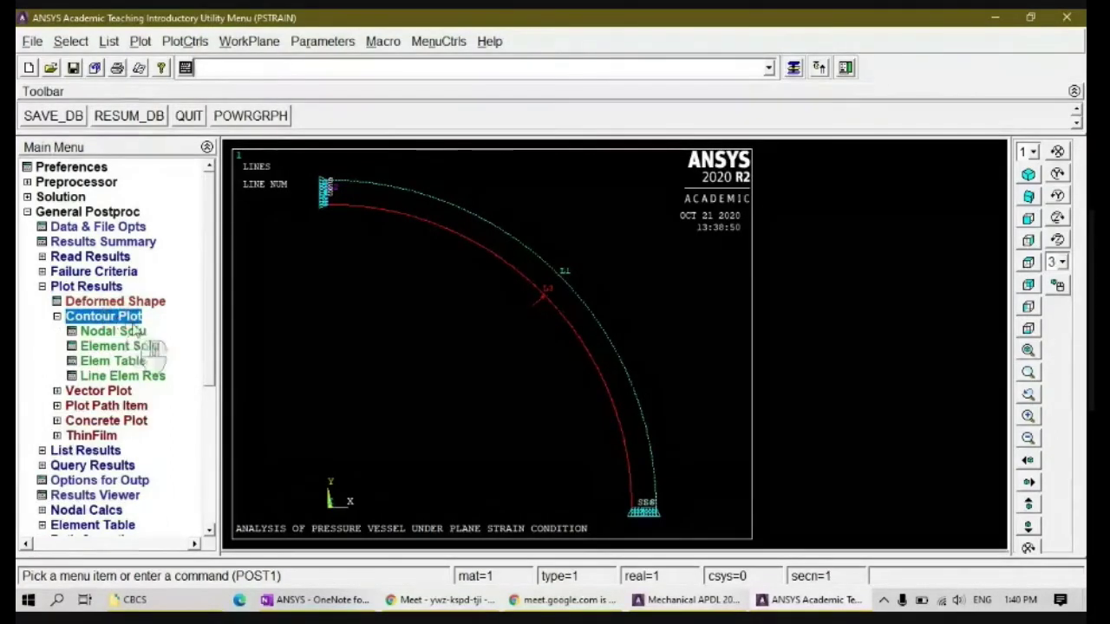
pyautogui.click(113, 331)
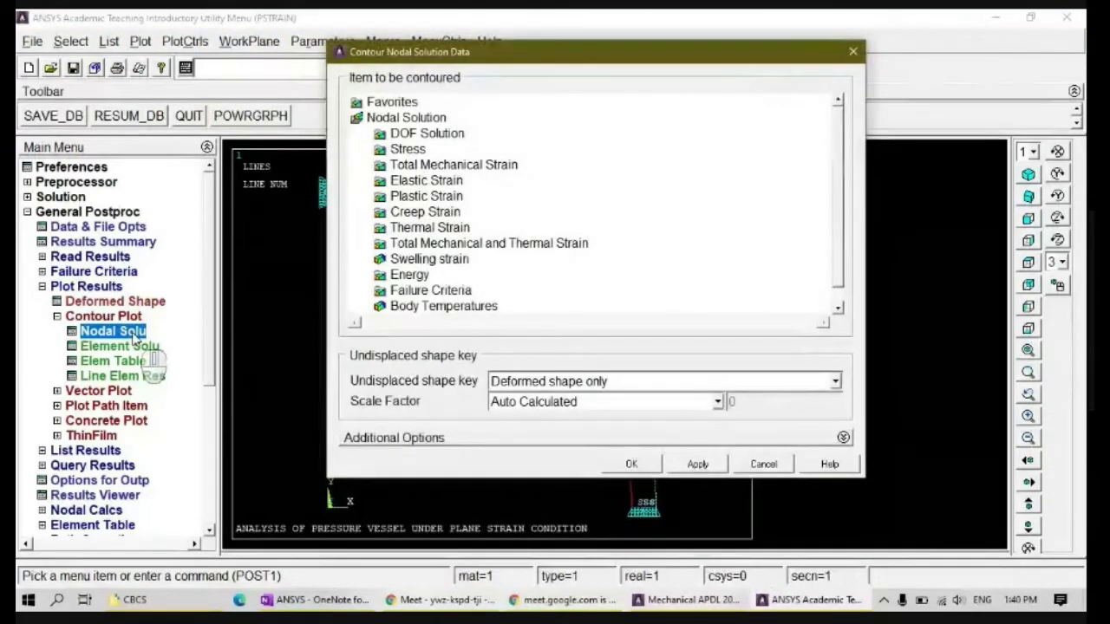
pyautogui.doubleClick(428, 134)
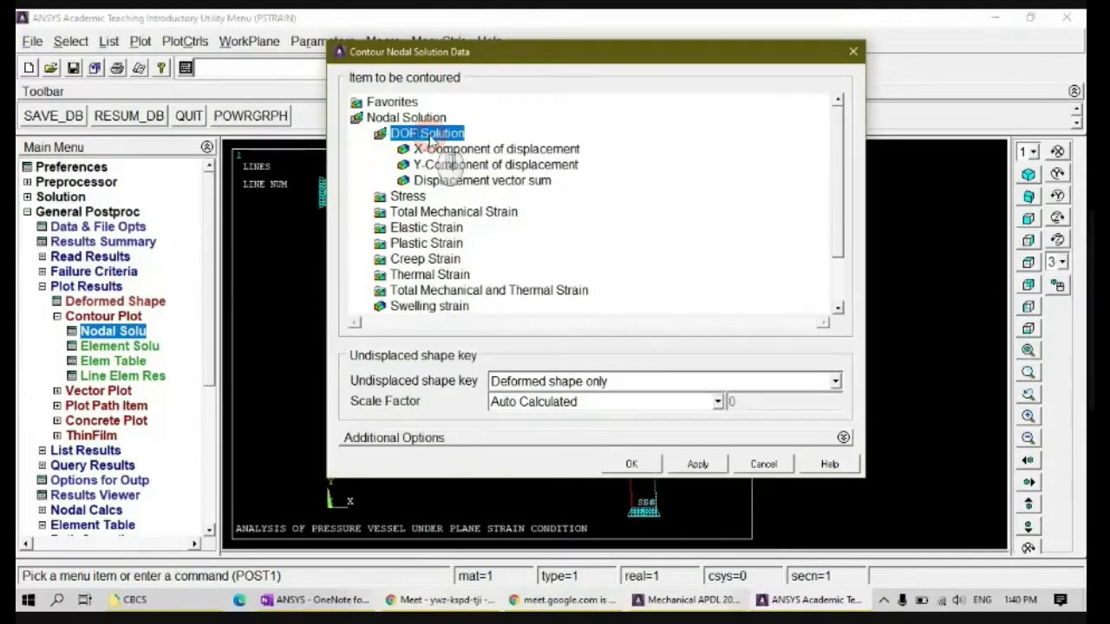
pyautogui.click(483, 183)
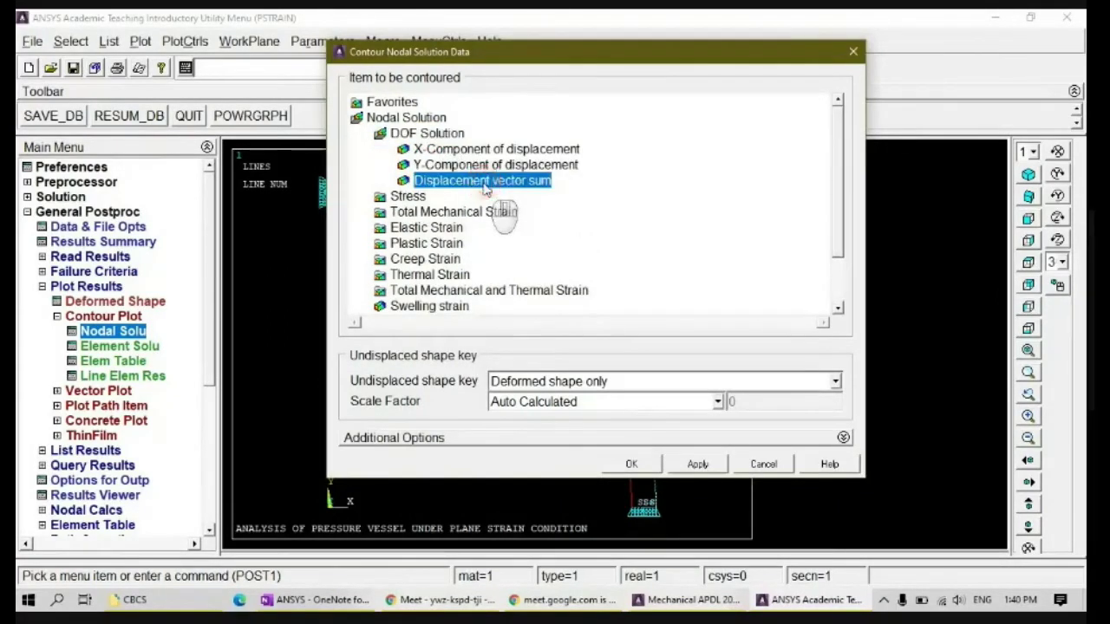
pyautogui.click(835, 381)
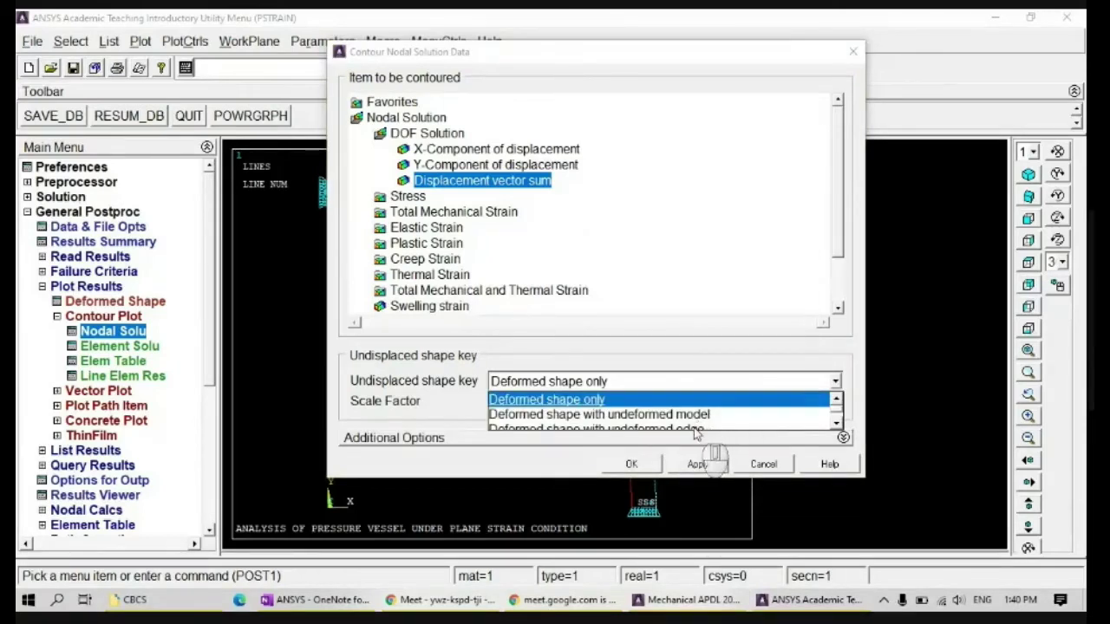
pyautogui.click(695, 429)
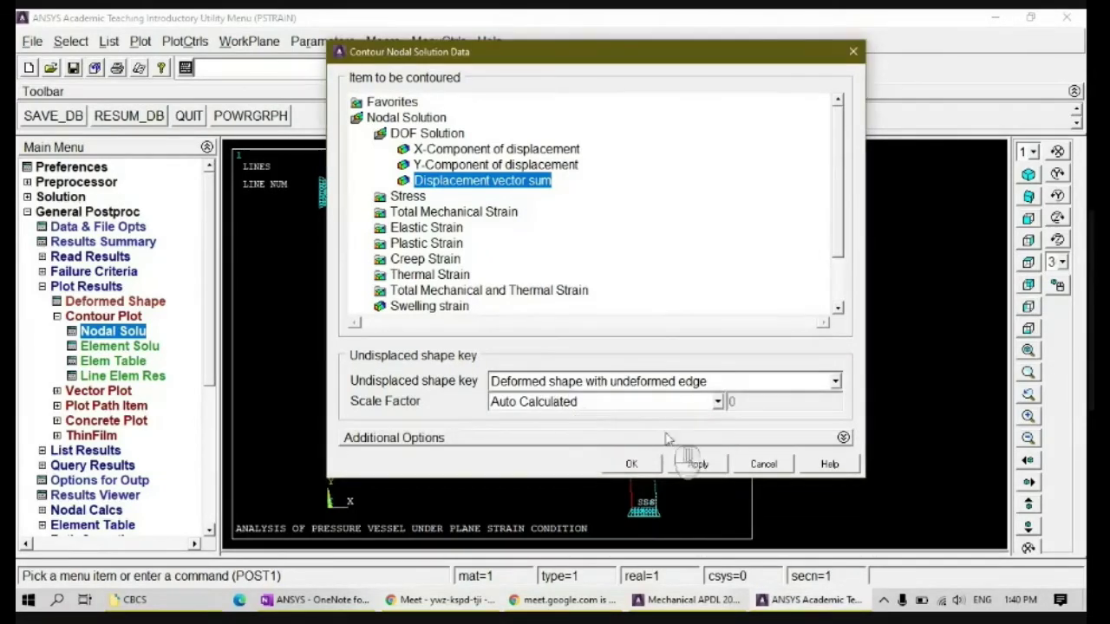
pyautogui.click(633, 464)
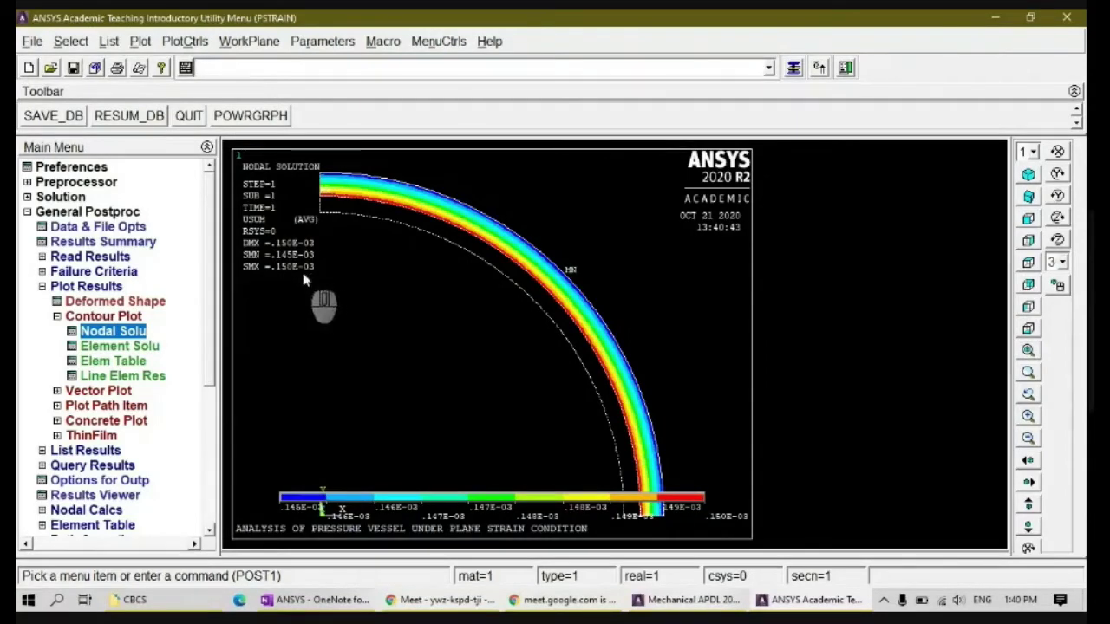
# Compare the plotted deflection with the hand-calculated diameter change in the OneNote notes, and return to the ANSYS plot
pyautogui.click(338, 600)
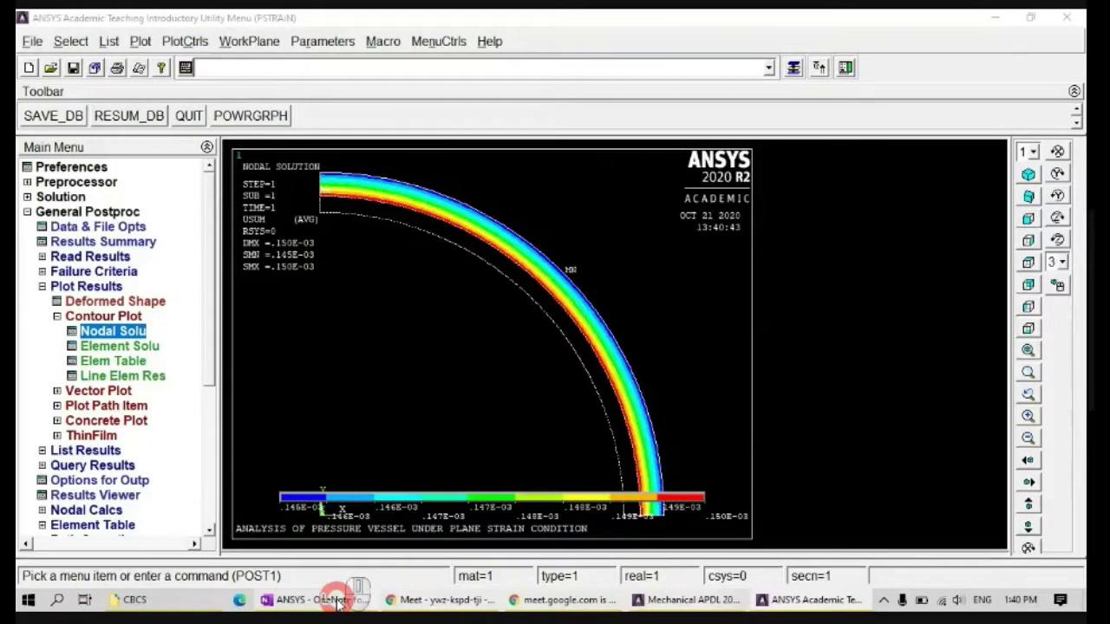
pyautogui.scroll(-10, 562, 425)
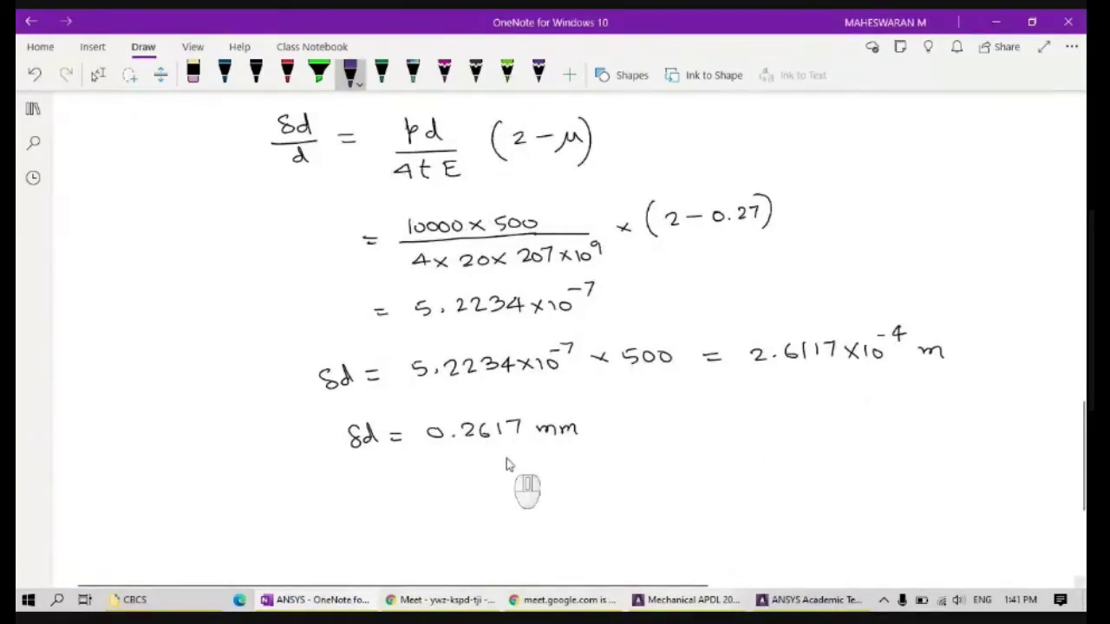
pyautogui.click(820, 603)
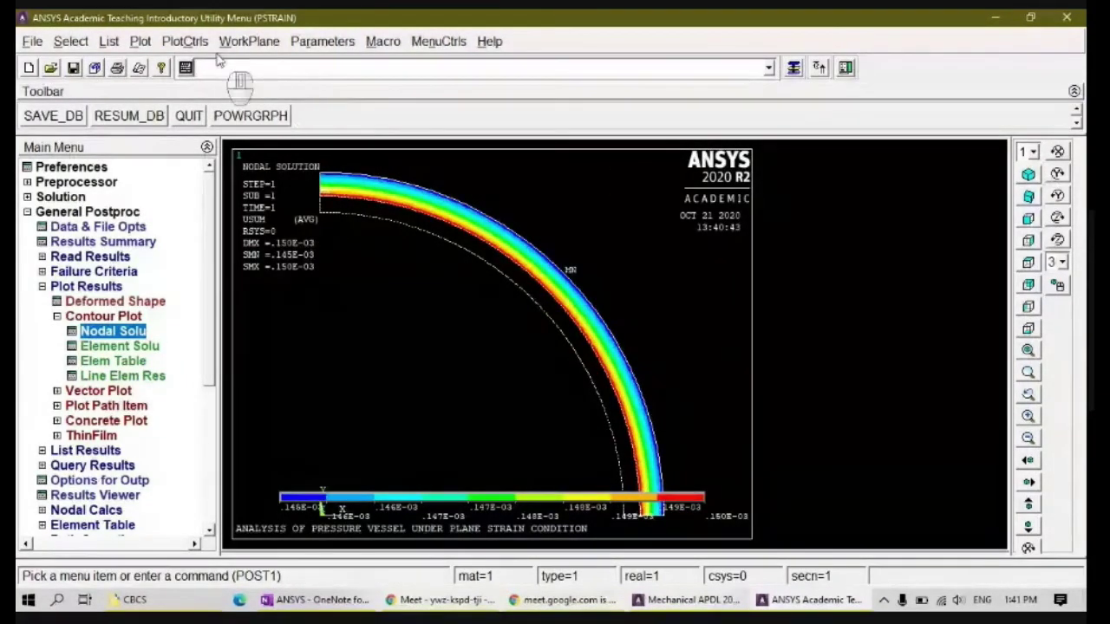
# Export the displacement contour plot to the Desktop as an Enhanced Metafile (.emf)
pyautogui.click(185, 42)
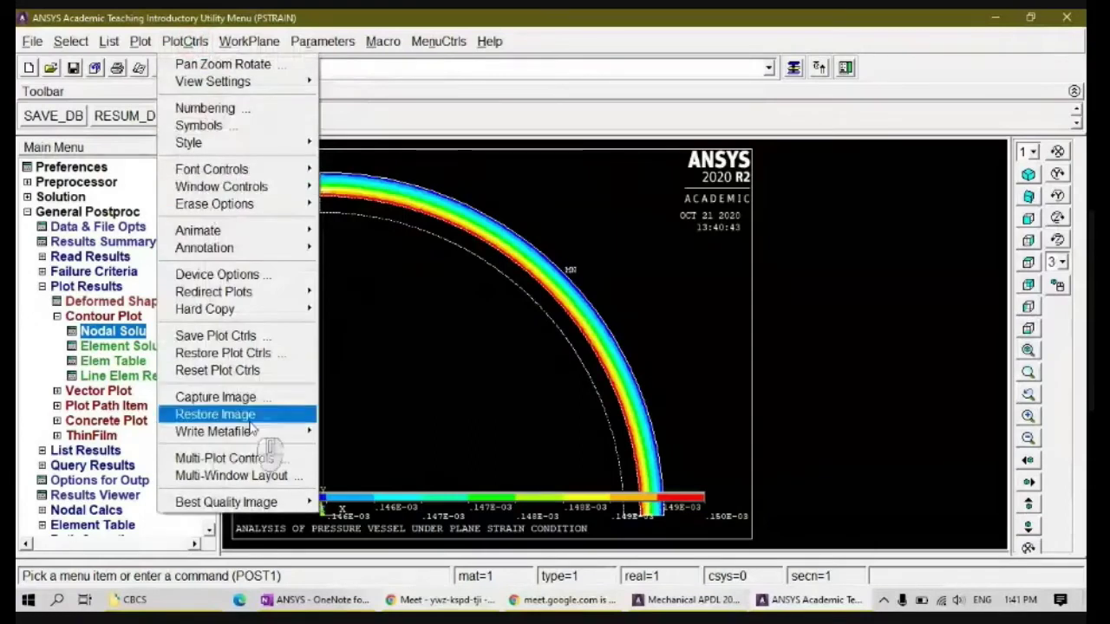
pyautogui.moveTo(263, 433)
pyautogui.click(351, 450)
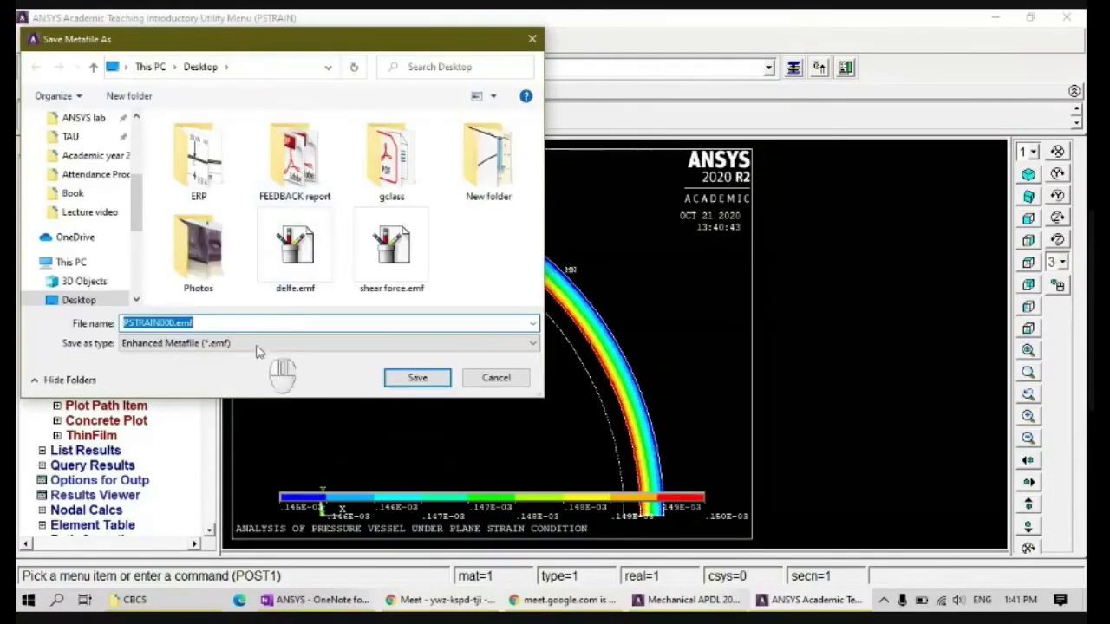
pyautogui.click(417, 378)
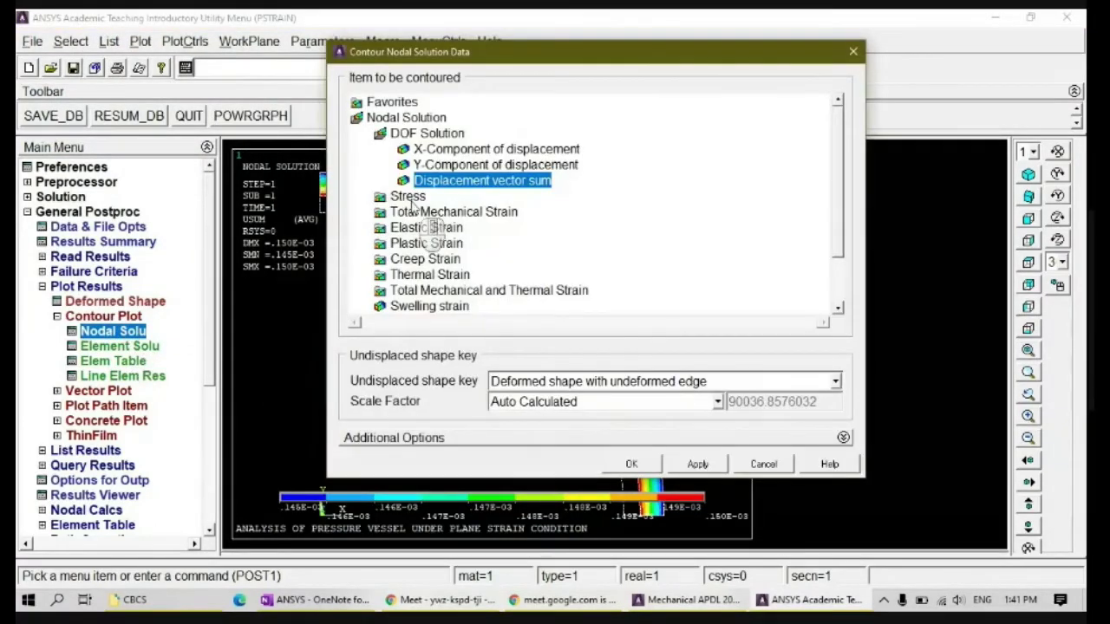
# Plot the nodal von Mises stress as a contour, showing the deformed shape with undeformed edge
pyautogui.click(409, 199)
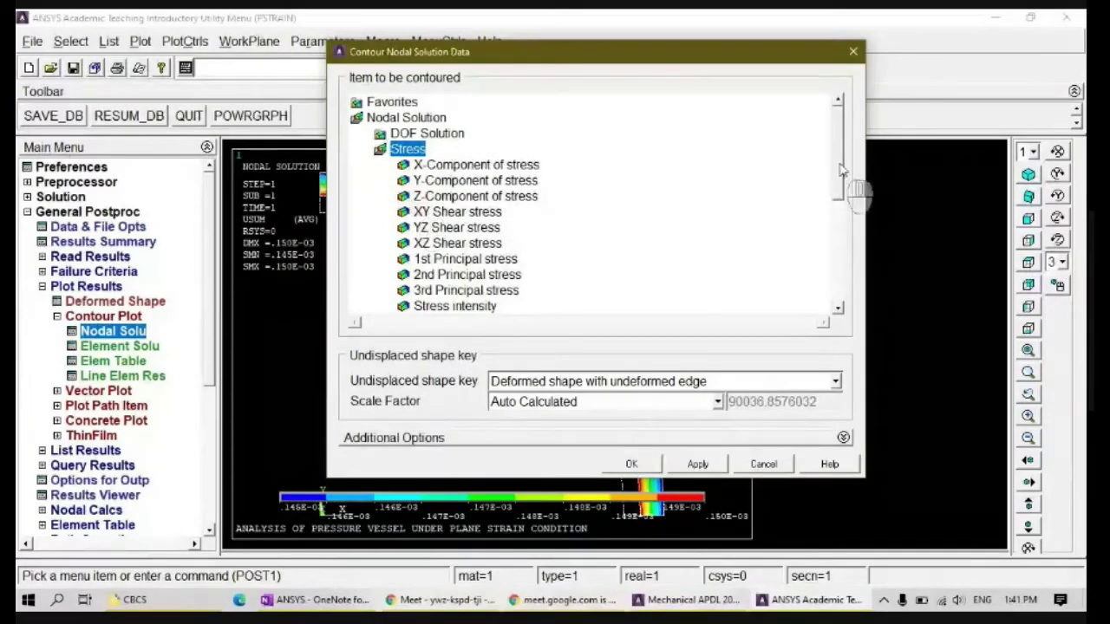
pyautogui.moveTo(837, 163); pyautogui.dragTo(842, 184)
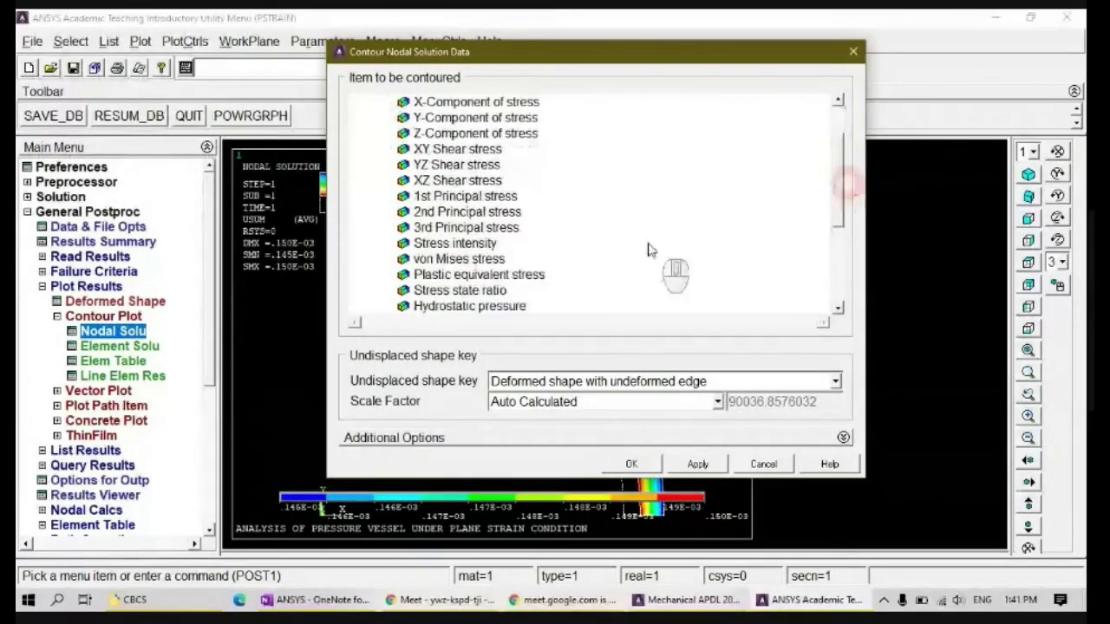
pyautogui.click(482, 260)
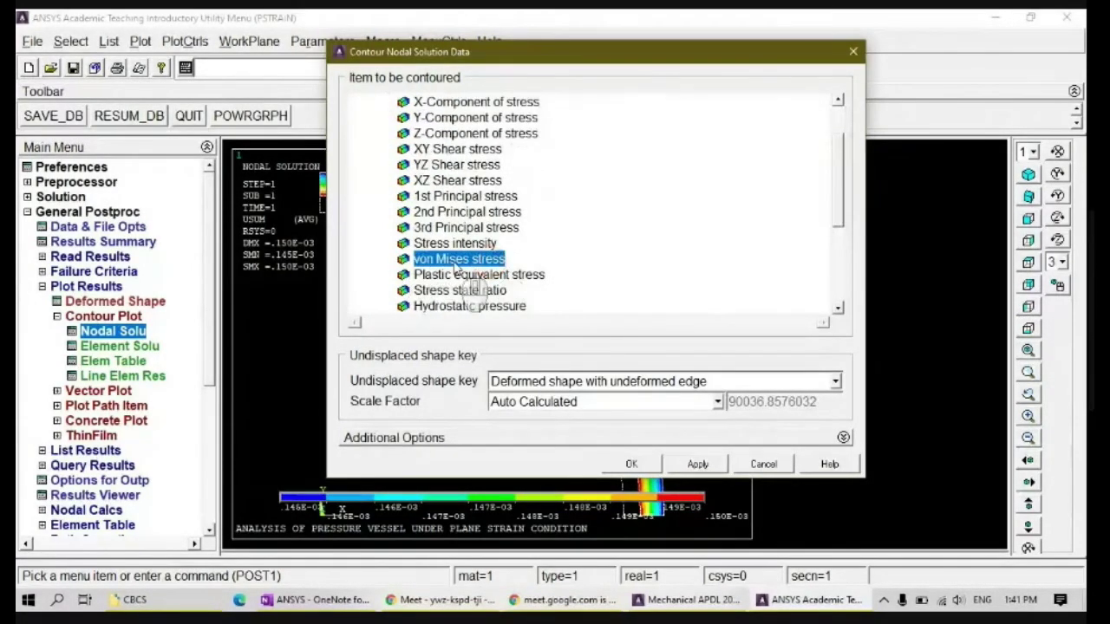
pyautogui.click(633, 465)
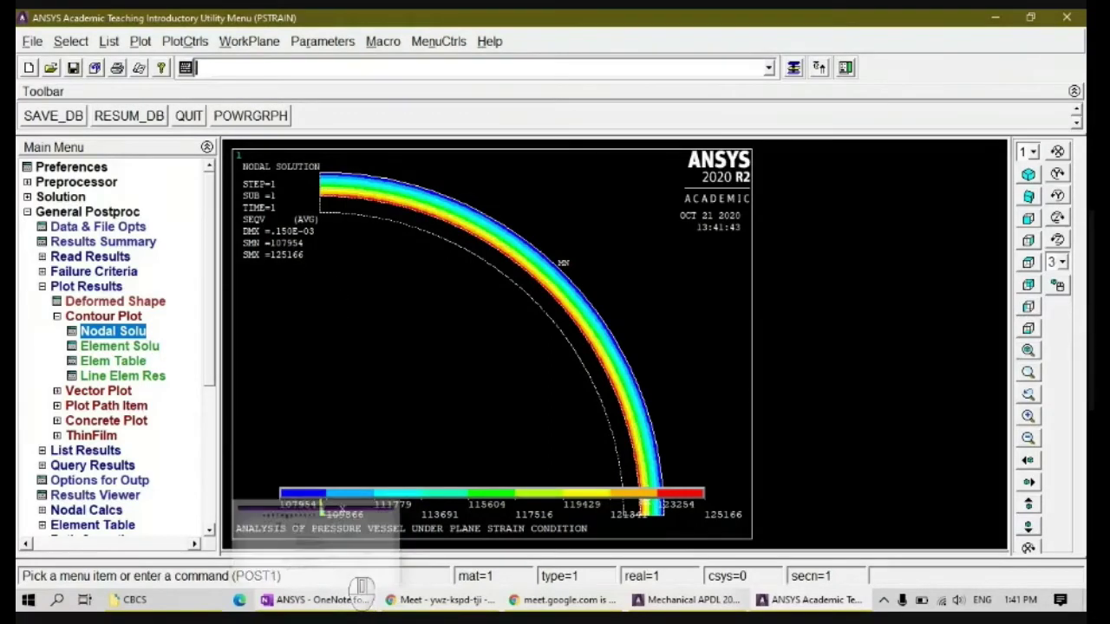
# Compare the plotted von Mises stress with the hand-calculated principal stresses in the OneNote notes, and return to the ANSYS plot
pyautogui.click(360, 598)
pyautogui.scroll(5, 486, 445)
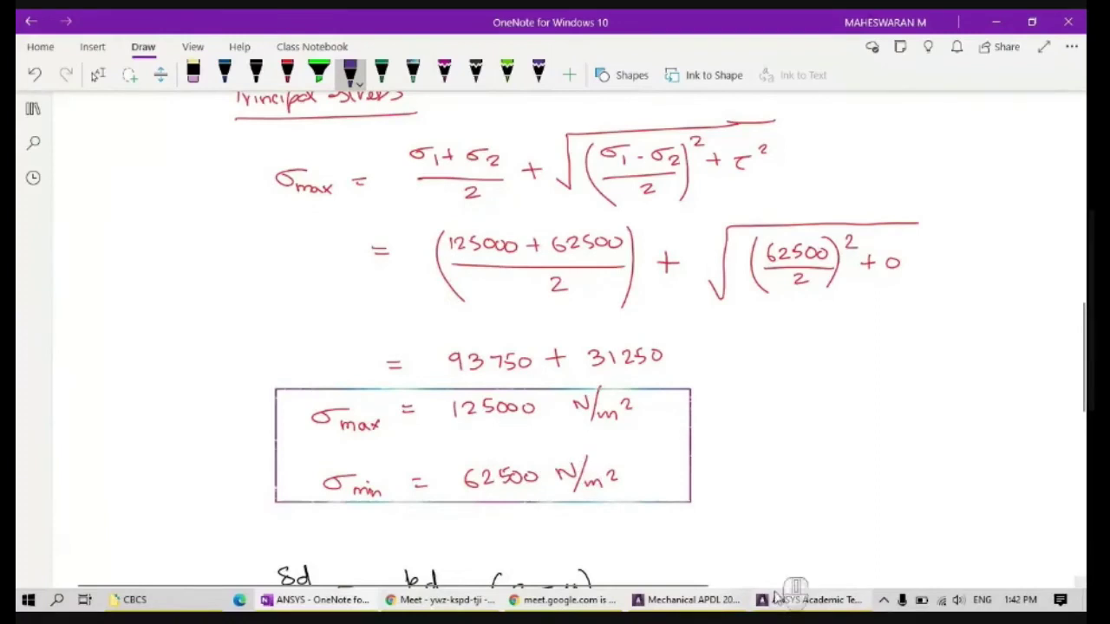
pyautogui.moveTo(850, 598)
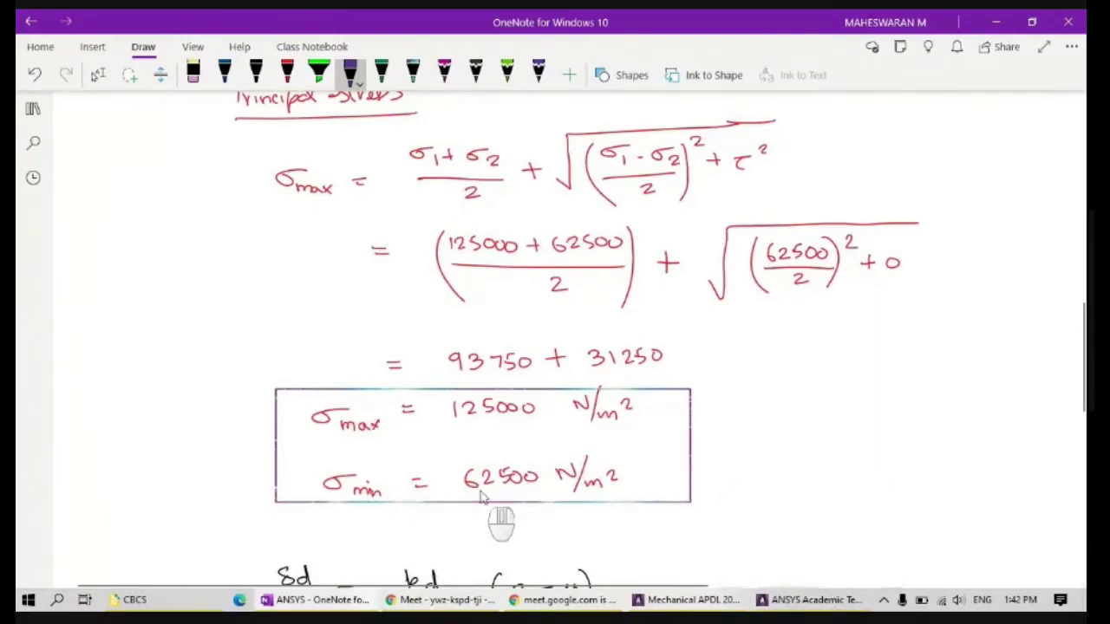
pyautogui.click(800, 604)
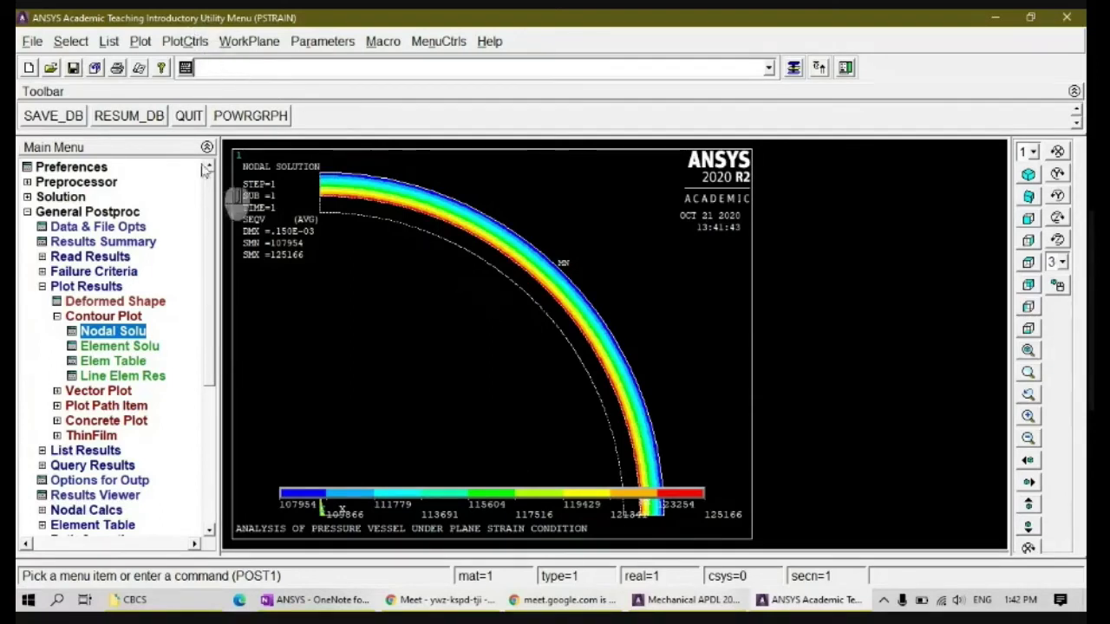
# Expand the quarter-section von Mises stress plot into the full vessel ring using periodic/cyclic 1/4 dihedral symmetry
pyautogui.click(182, 42)
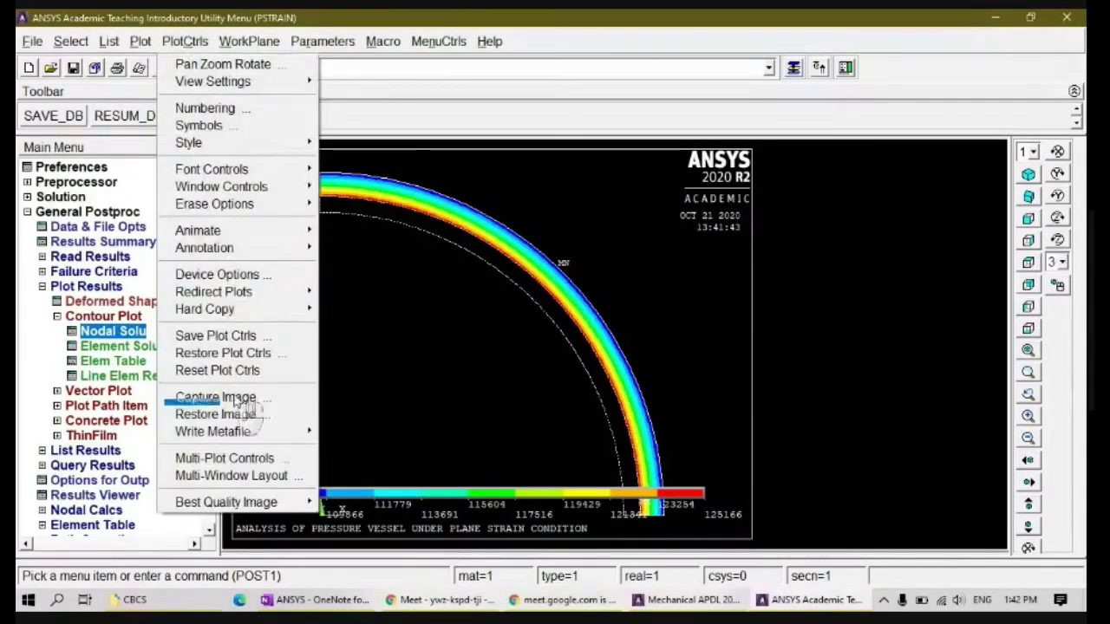
pyautogui.moveTo(260, 431)
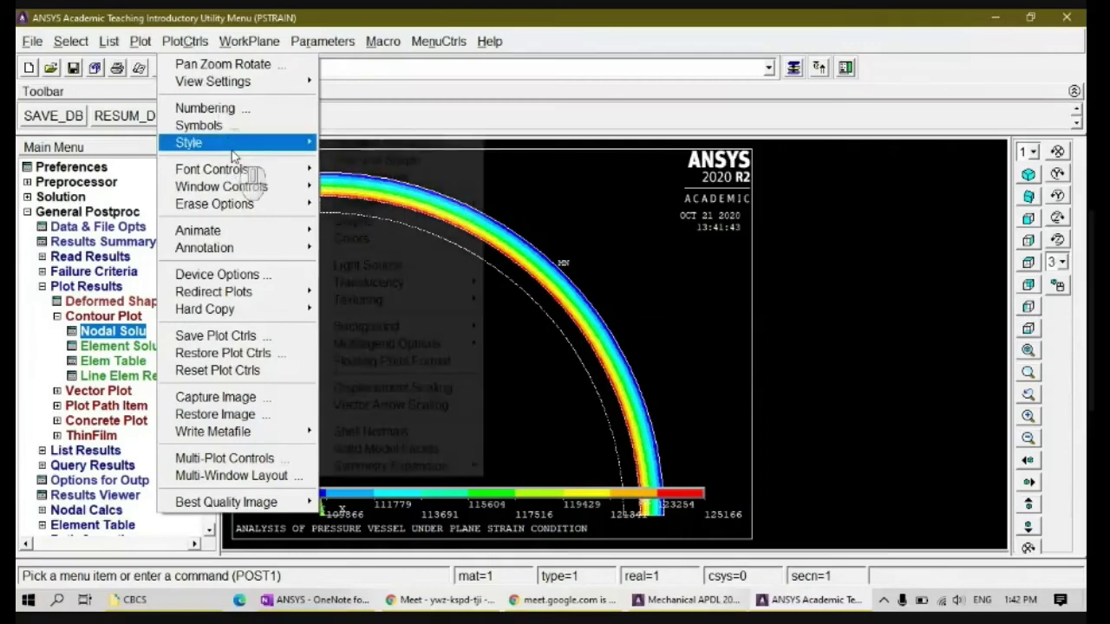
pyautogui.moveTo(233, 155)
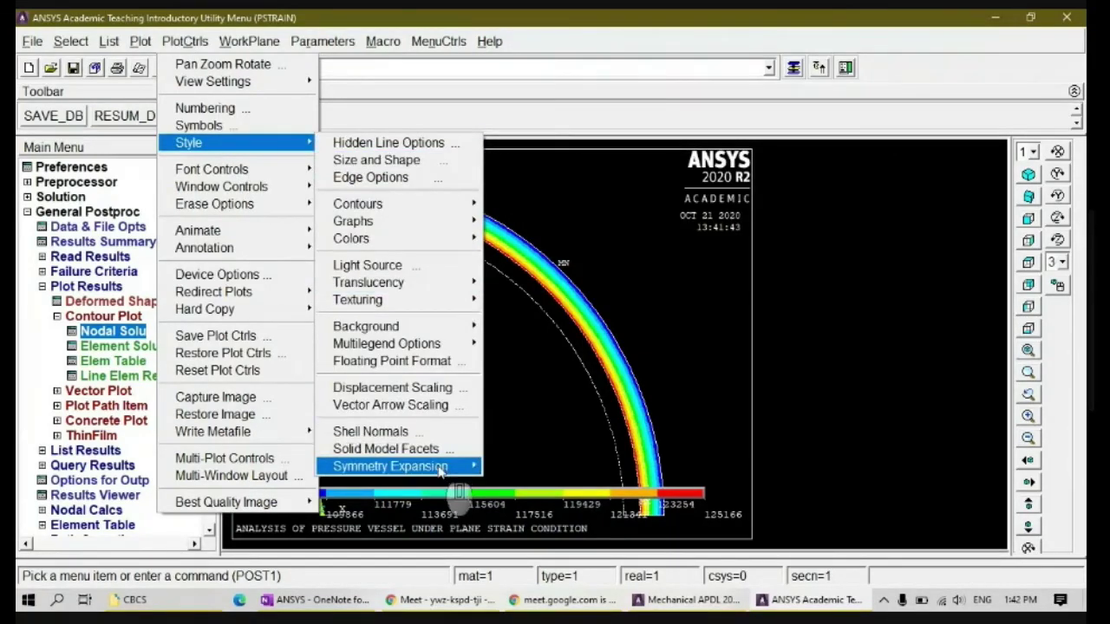
pyautogui.moveTo(441, 469)
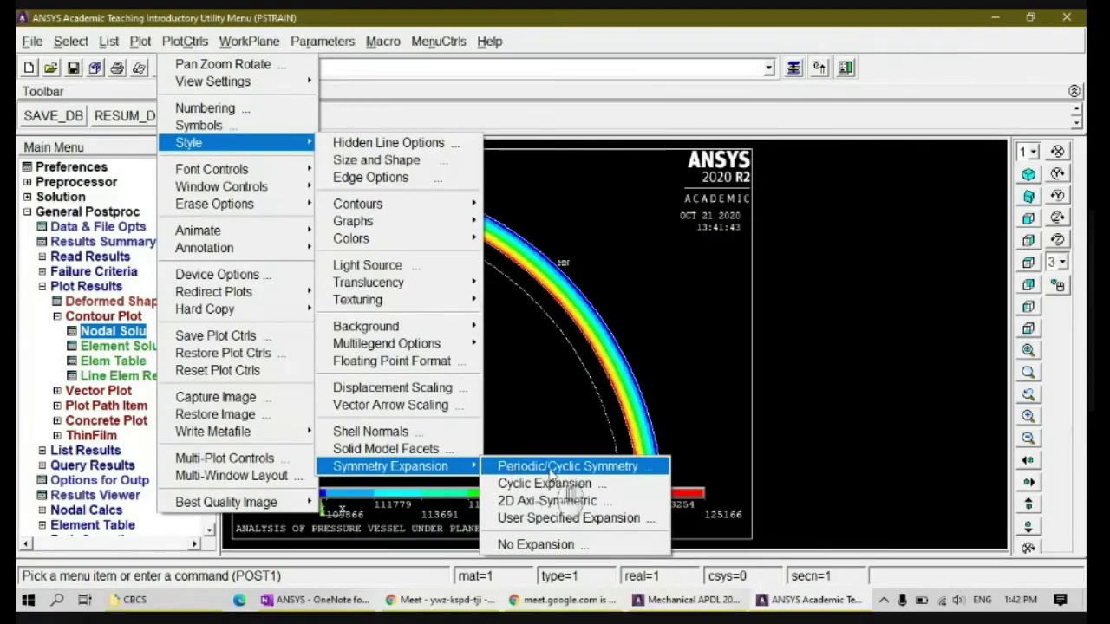
pyautogui.click(595, 469)
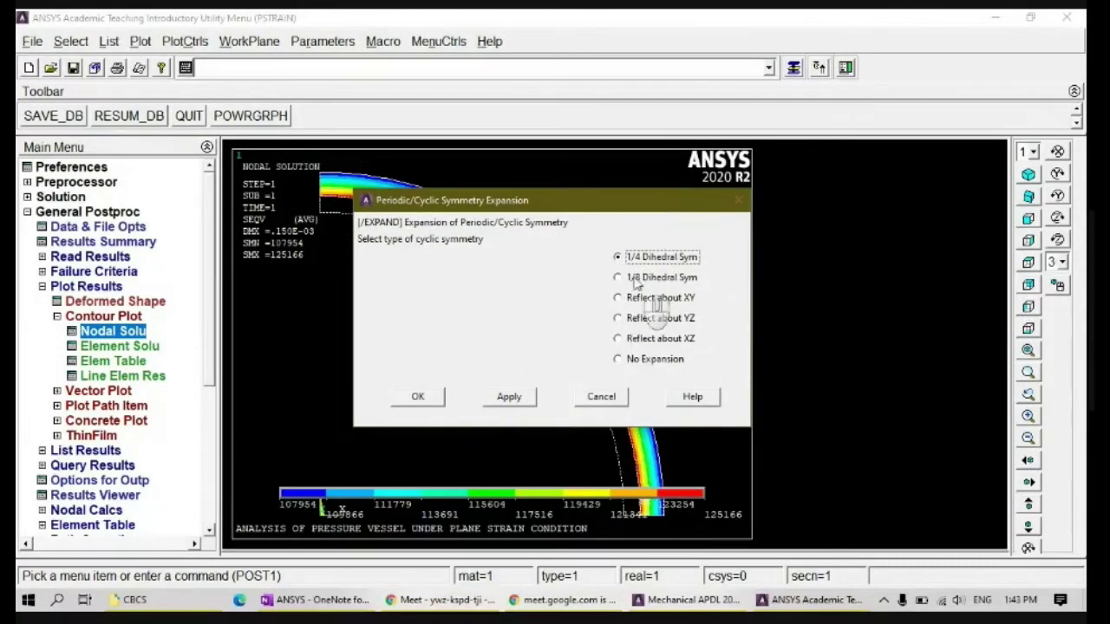
pyautogui.click(412, 398)
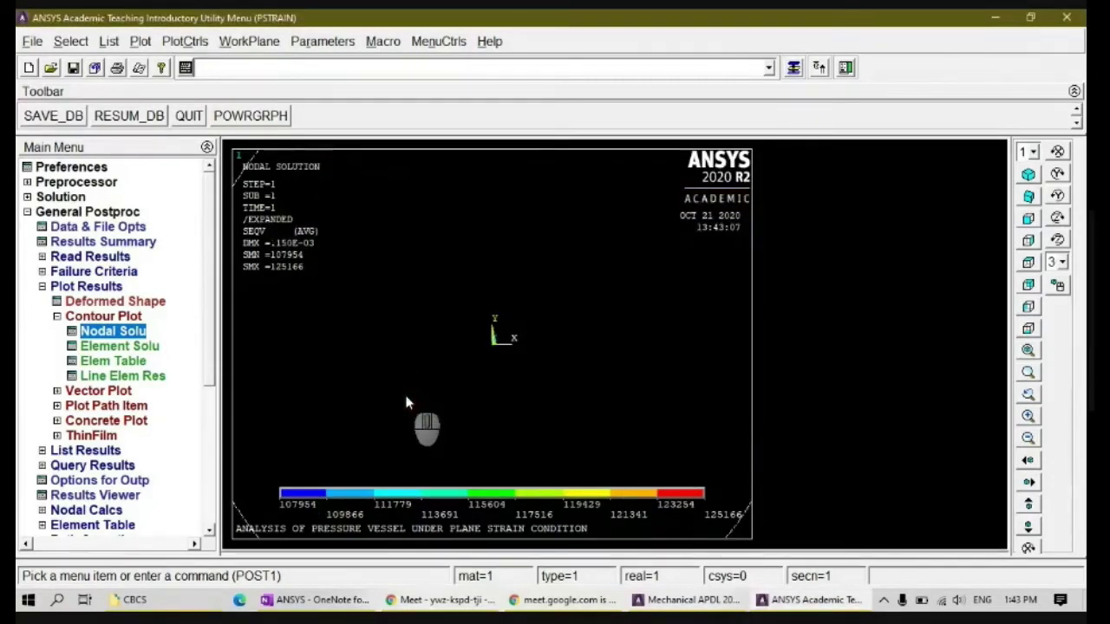
pyautogui.click(1027, 351)
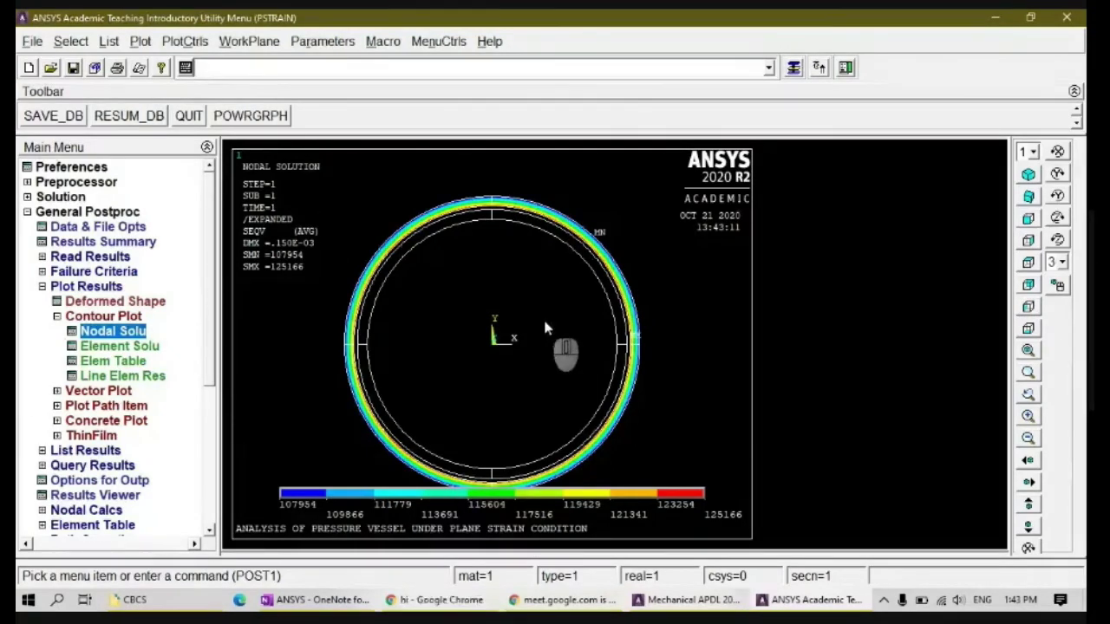
# Replace the cyclic symmetry display of the stress plot with a 3/4 2D axi-symmetric expansion
pyautogui.click(189, 42)
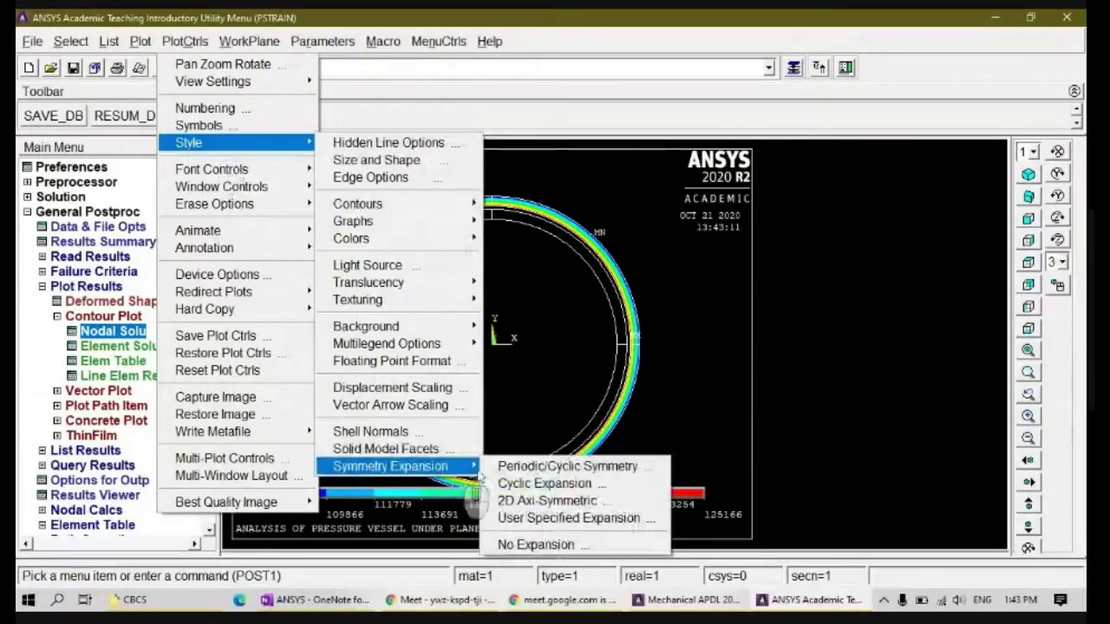
pyautogui.click(574, 470)
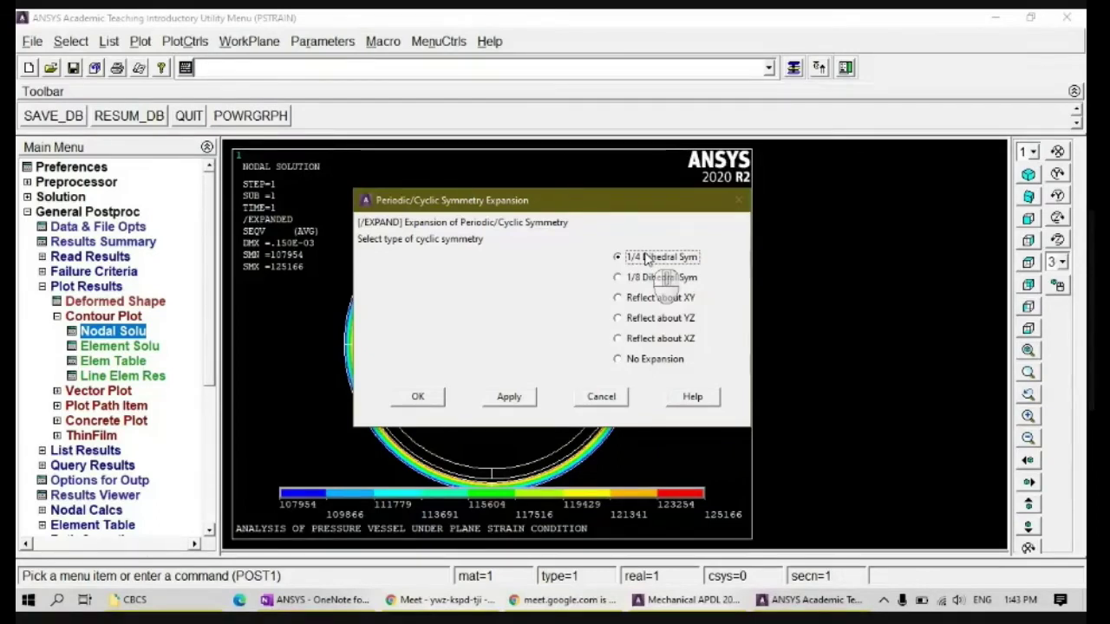
pyautogui.press('Return')
pyautogui.click(185, 40)
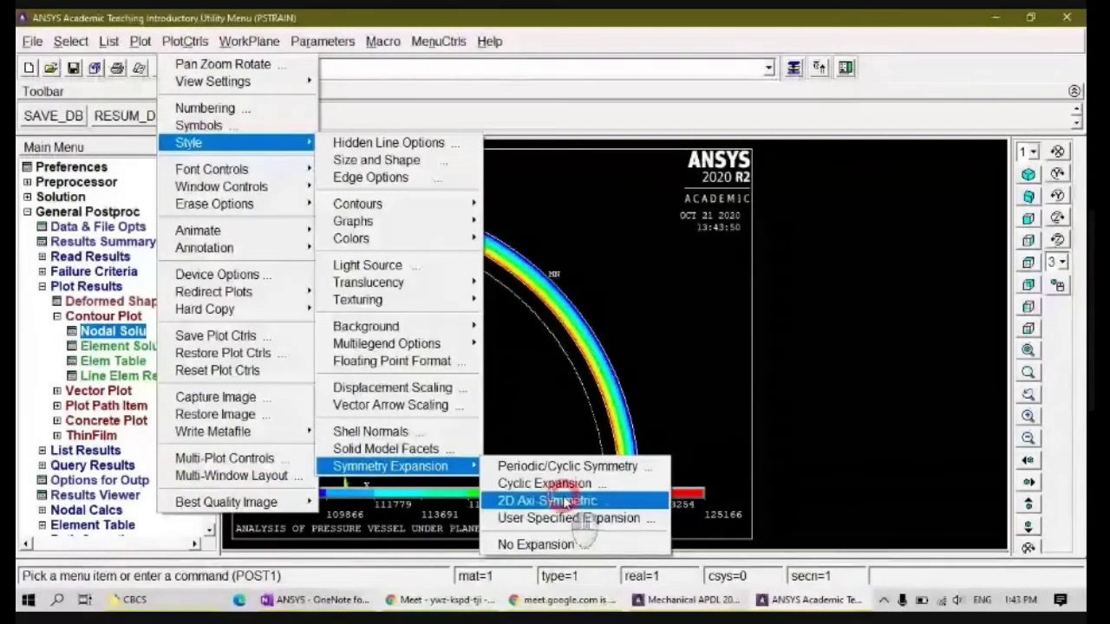
pyautogui.click(564, 501)
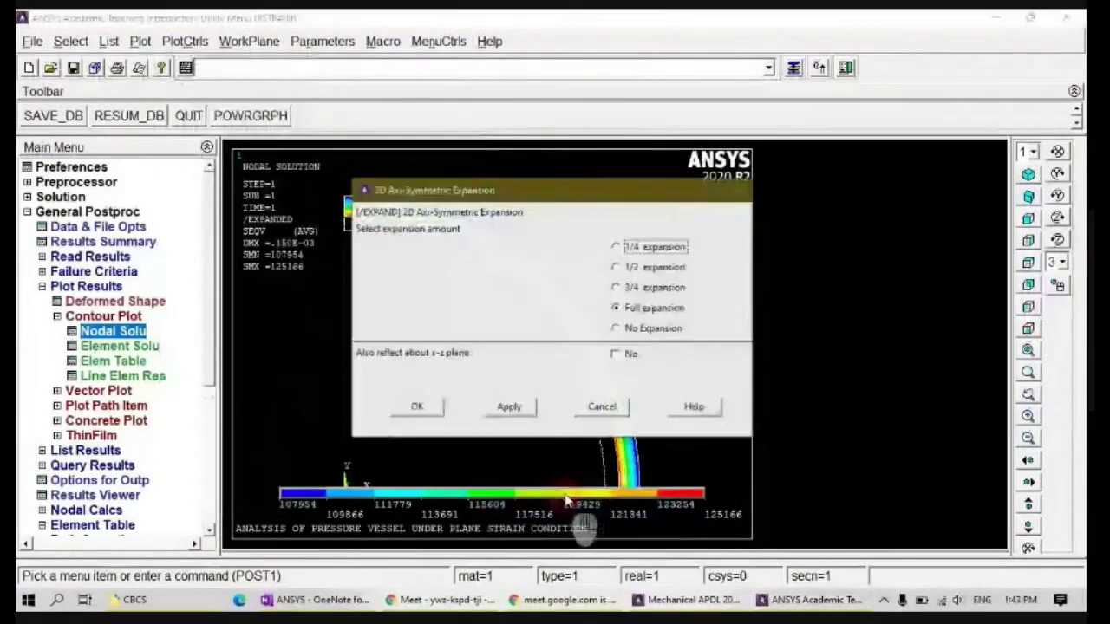
pyautogui.click(646, 288)
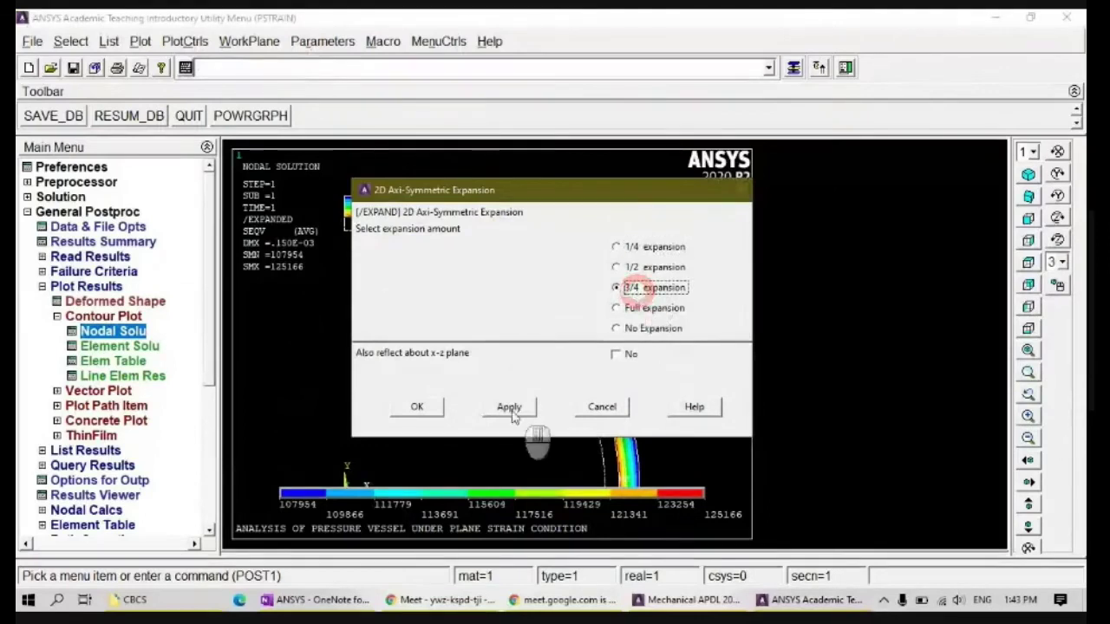
pyautogui.click(418, 407)
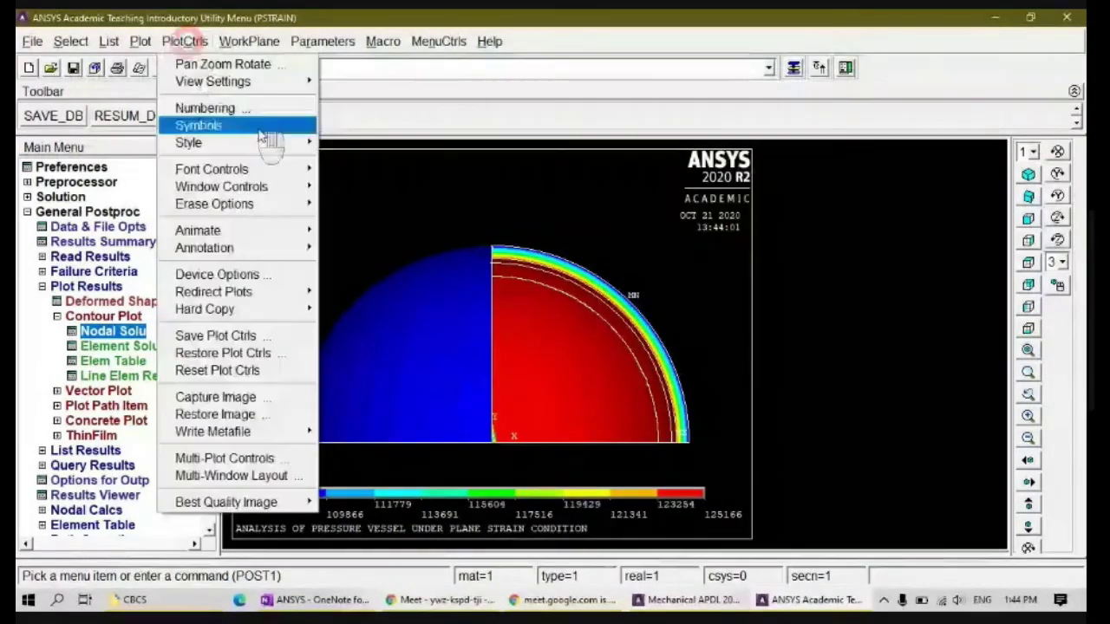
# Try to clear the symmetry expansion of the stress plot with the No Expansion command
pyautogui.click(185, 41)
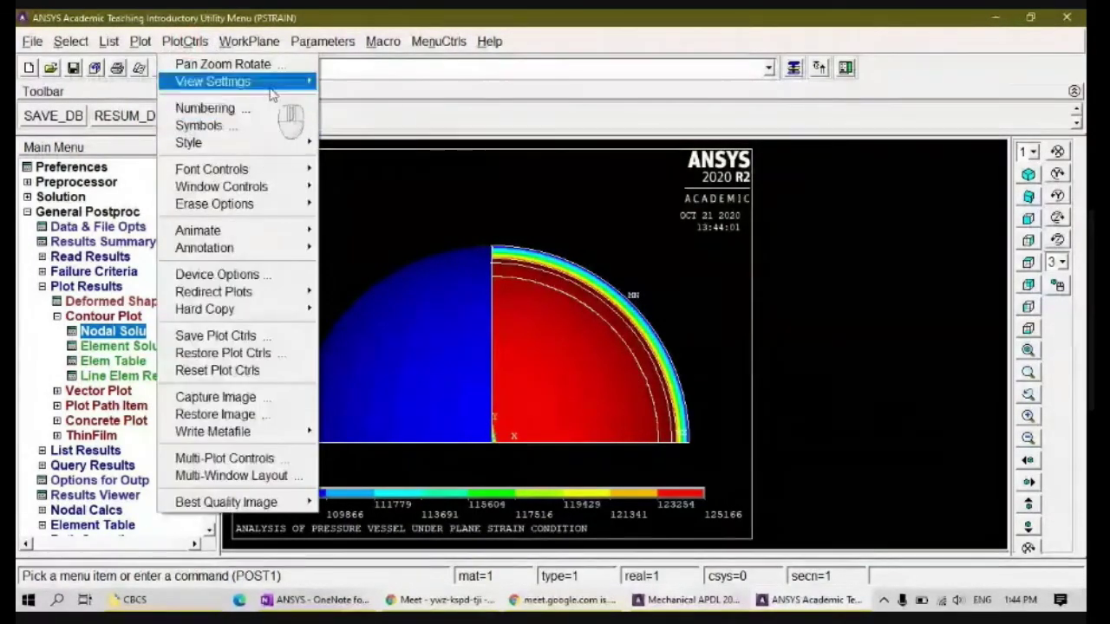
pyautogui.click(251, 144)
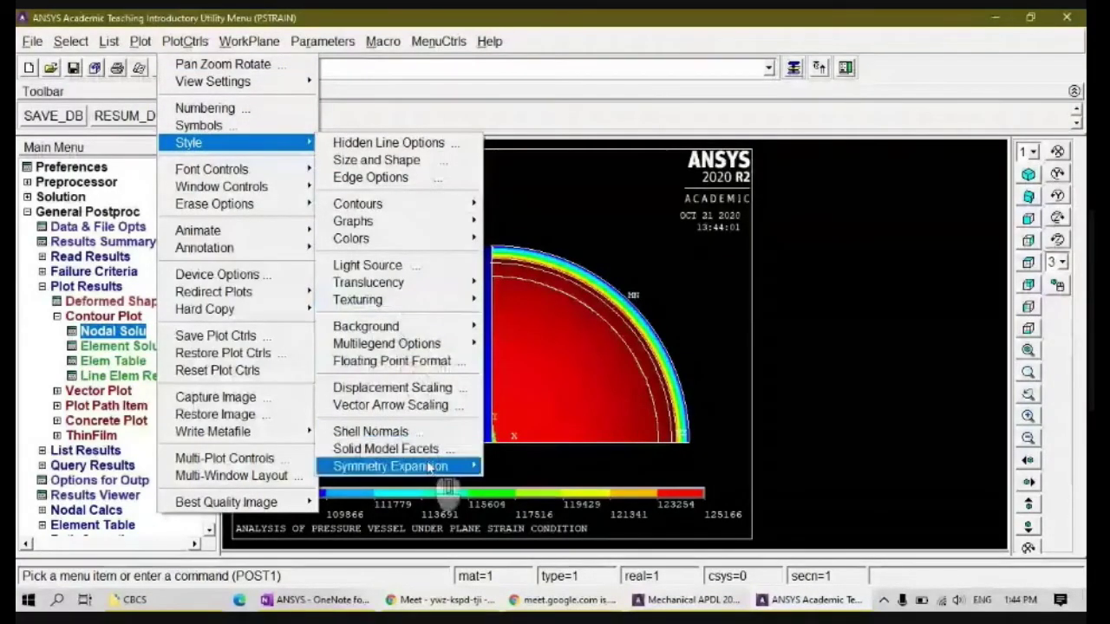
pyautogui.moveTo(426, 466)
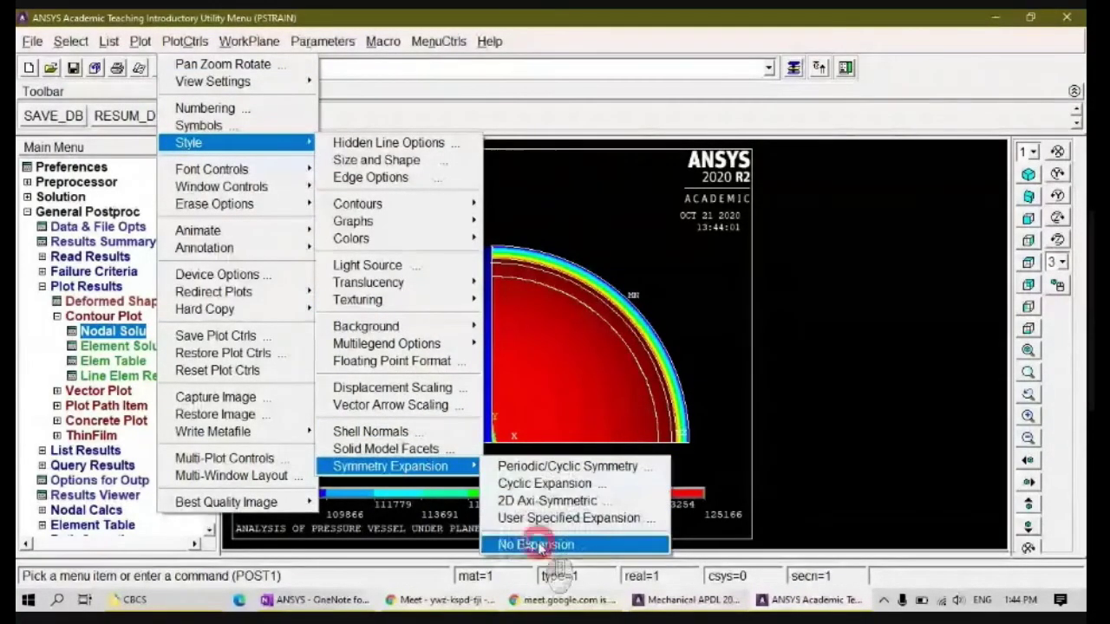
pyautogui.click(534, 544)
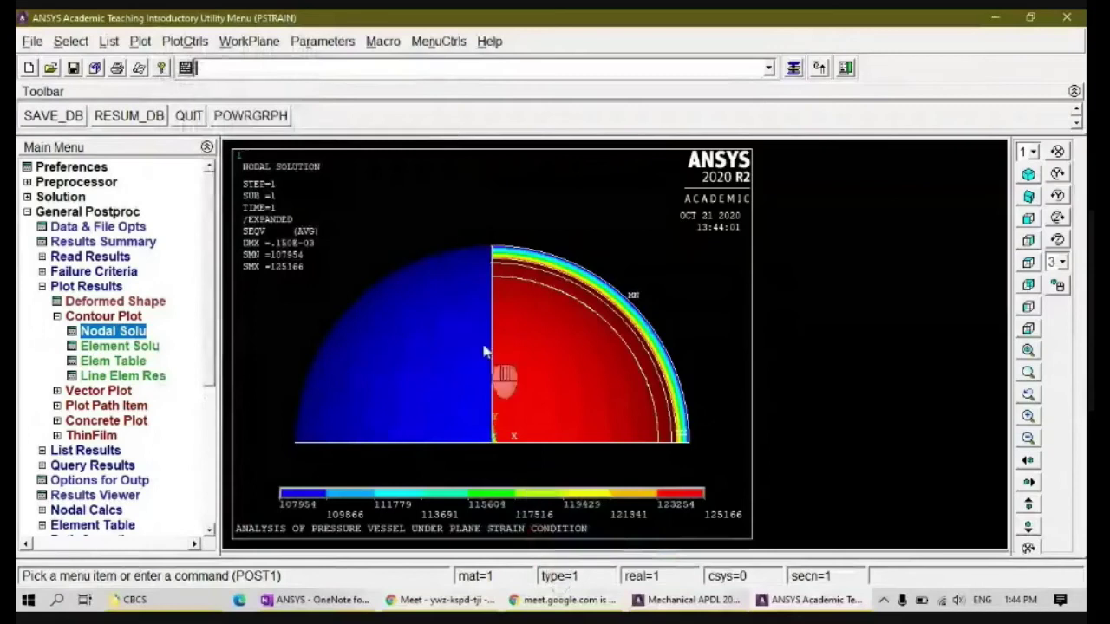
# Set the 2D axi-symmetric expansion amount to No Expansion for the stress plot
pyautogui.click(184, 41)
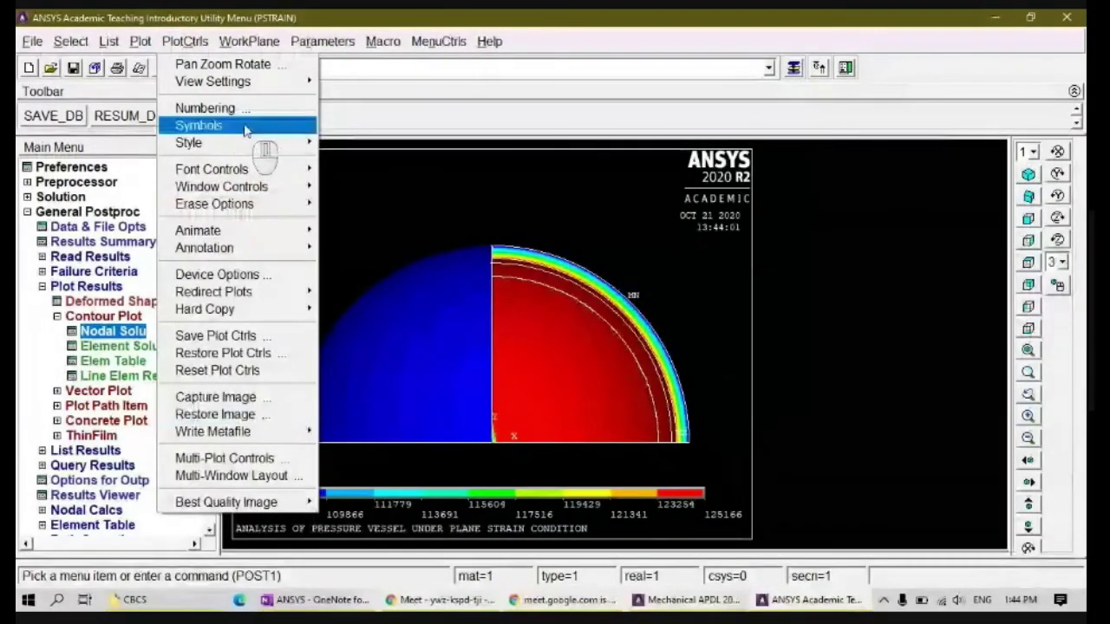
pyautogui.moveTo(252, 143)
pyautogui.moveTo(416, 465)
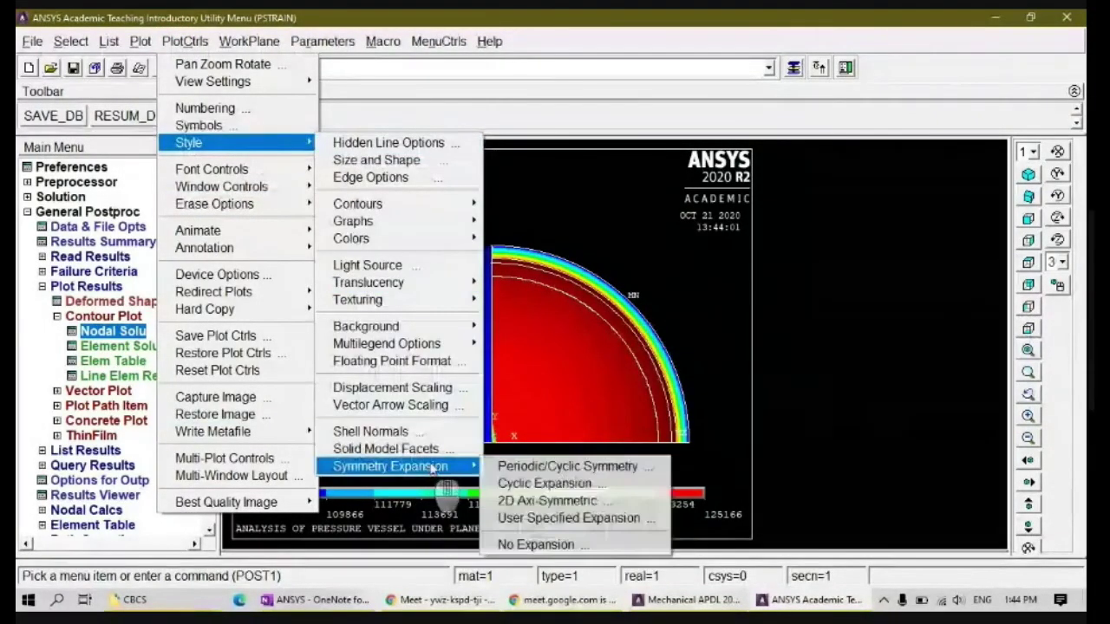
pyautogui.click(570, 503)
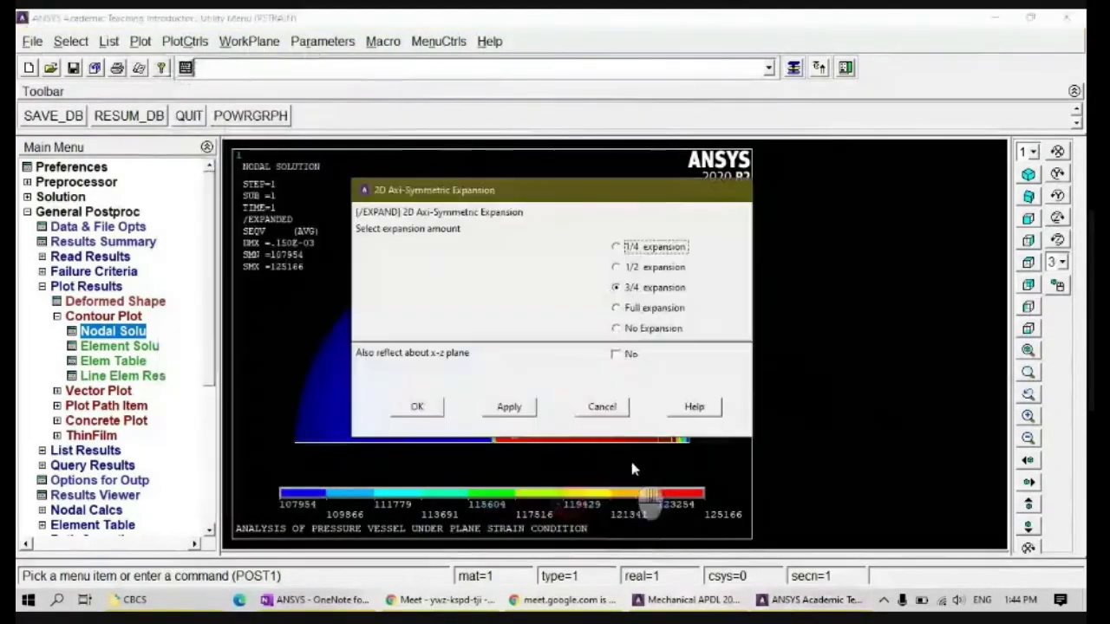
pyautogui.click(617, 328)
pyautogui.click(417, 408)
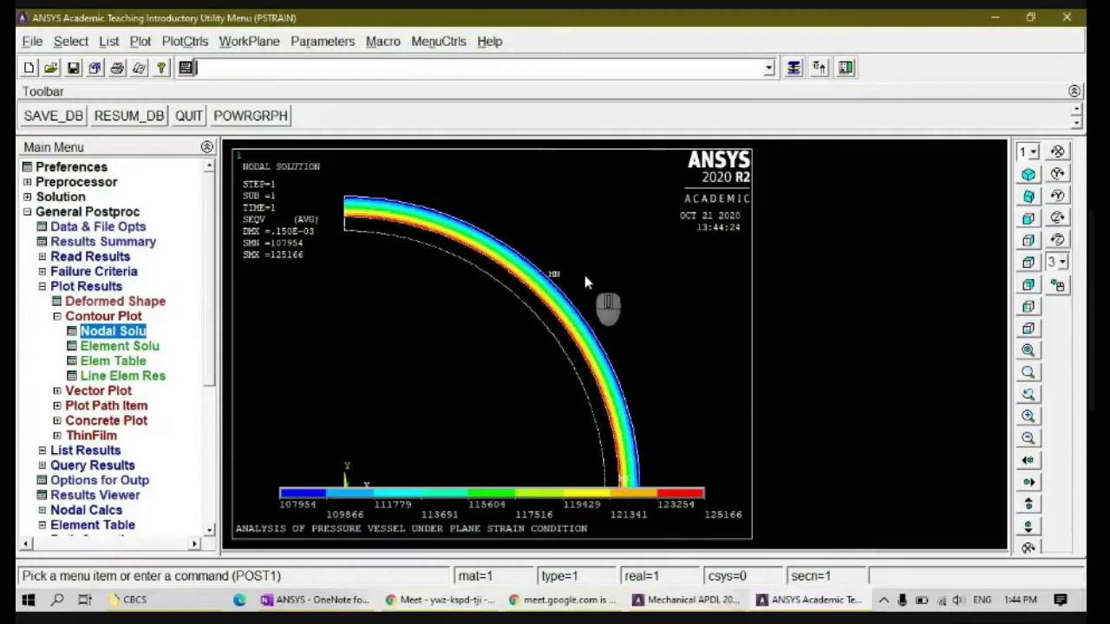
# Examine the von Mises stress distribution through the wall thickness at the lower end of the quarter-section
pyautogui.scroll(-1, 551, 371)
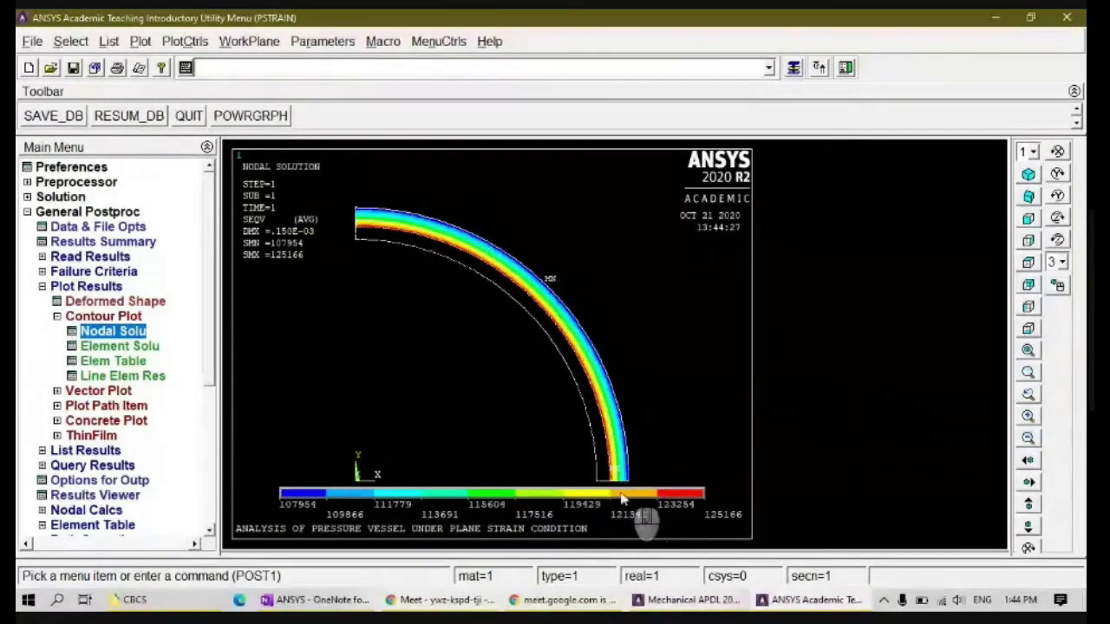
pyautogui.scroll(2, 621, 482)
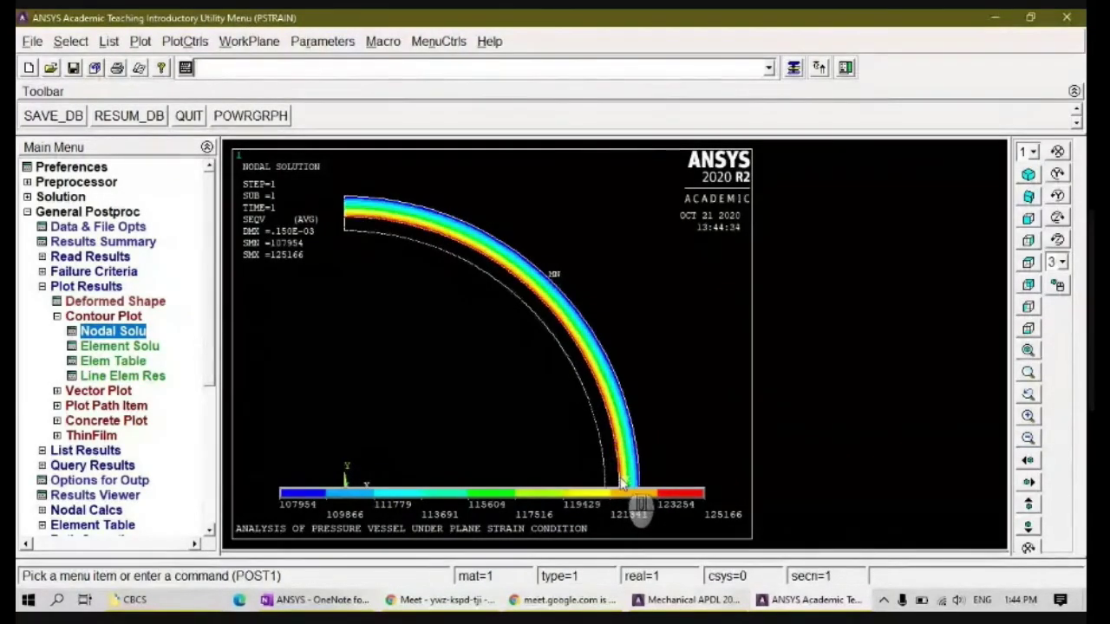
pyautogui.scroll(2, 621, 482)
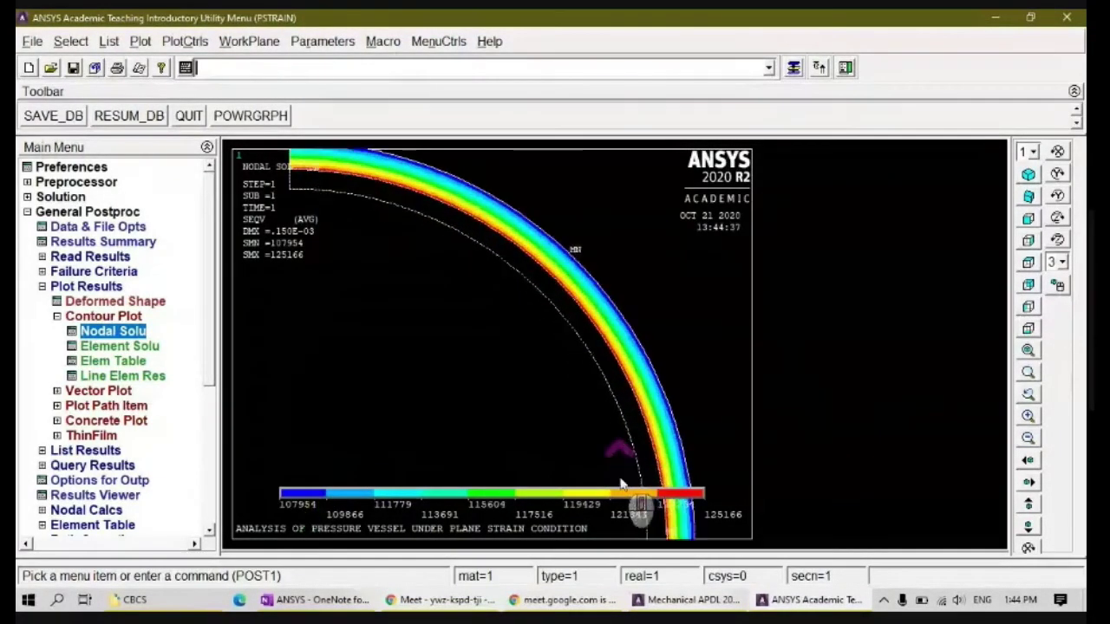
pyautogui.click(1029, 504)
pyautogui.click(1029, 504)
pyautogui.click(1028, 504)
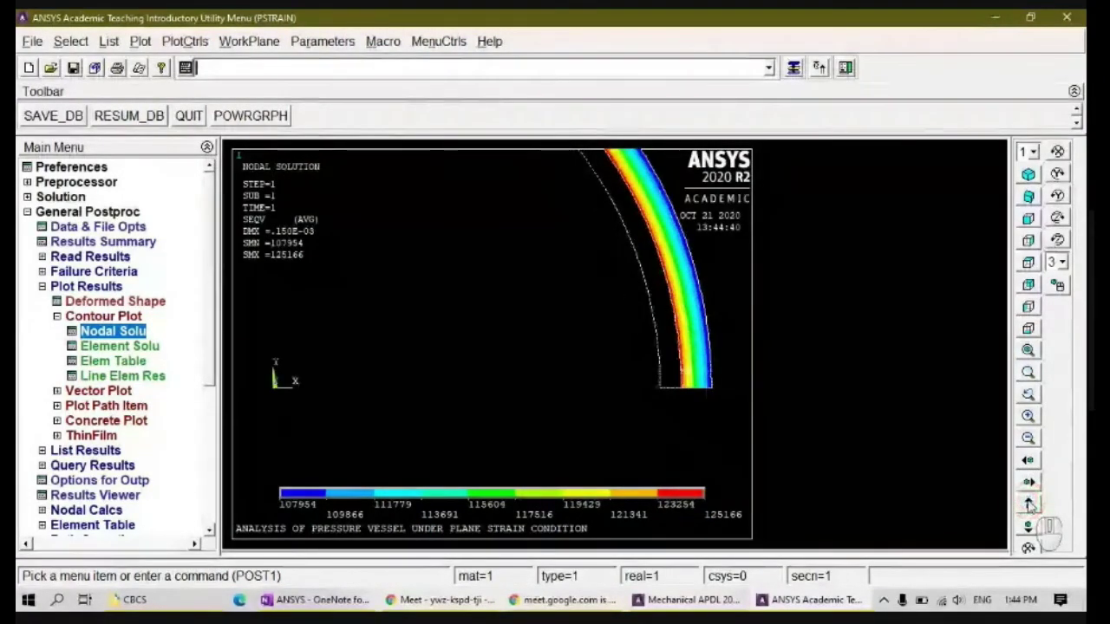
pyautogui.click(1029, 482)
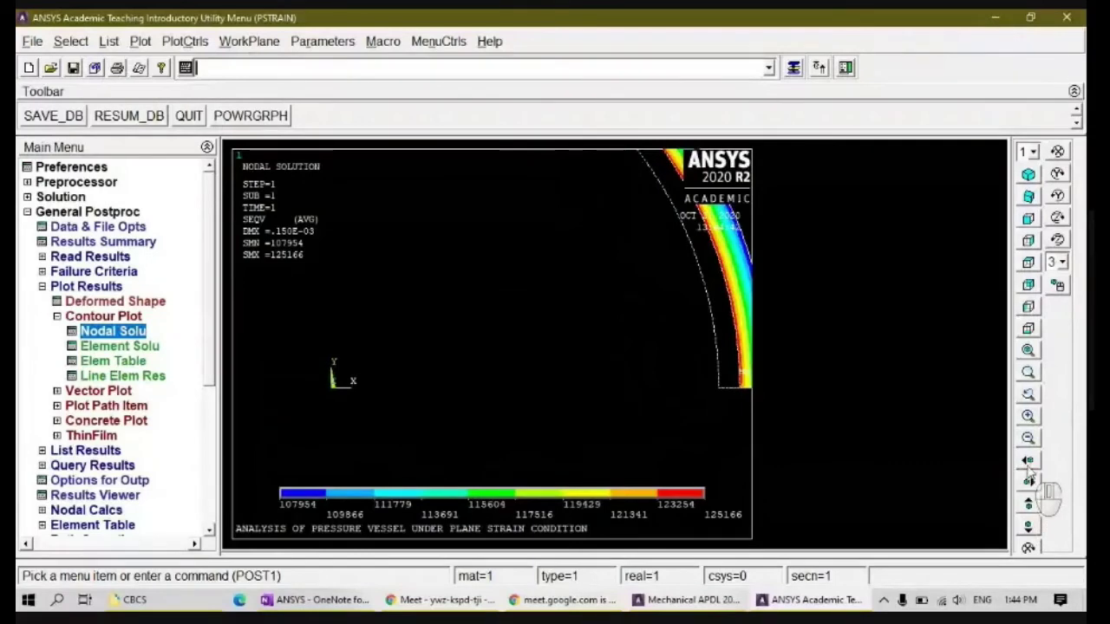
pyautogui.click(1028, 460)
pyautogui.click(1028, 461)
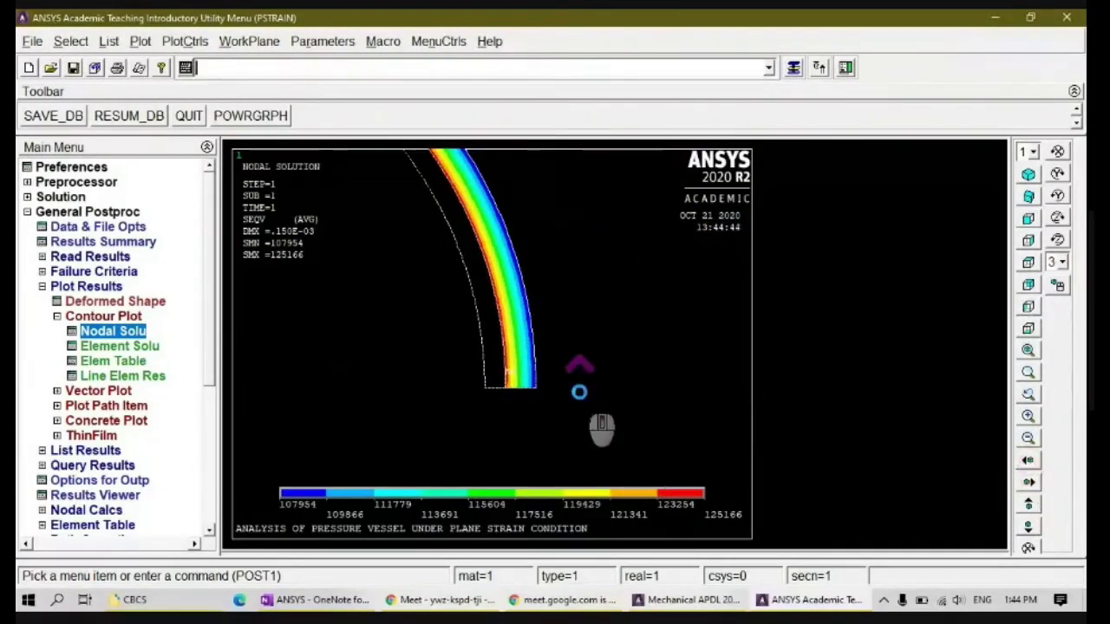
pyautogui.scroll(4, 574, 371)
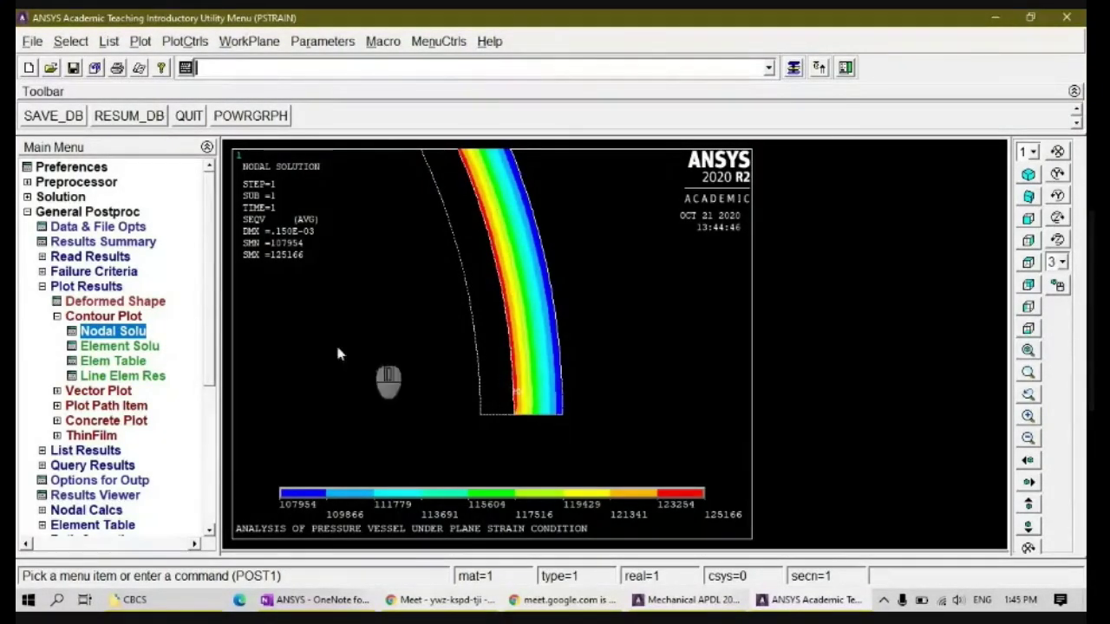
# Start a path defined by location, named PATH1, with 2 points, 30 data sets and 20 divisions
pyautogui.click(105, 317)
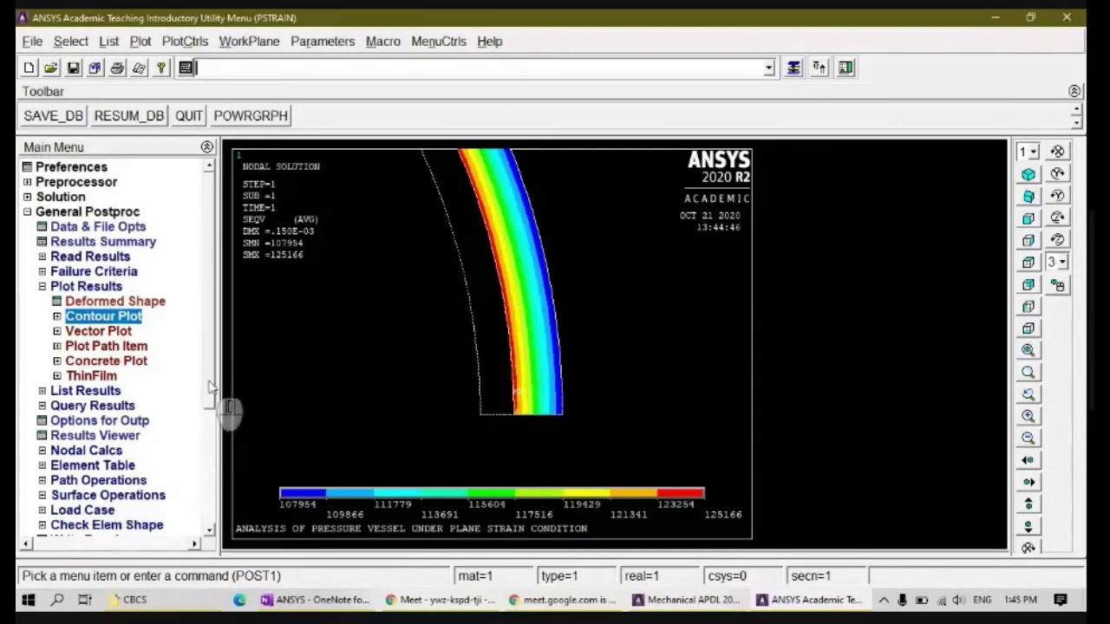
pyautogui.scroll(-1, 203, 421)
pyautogui.click(111, 437)
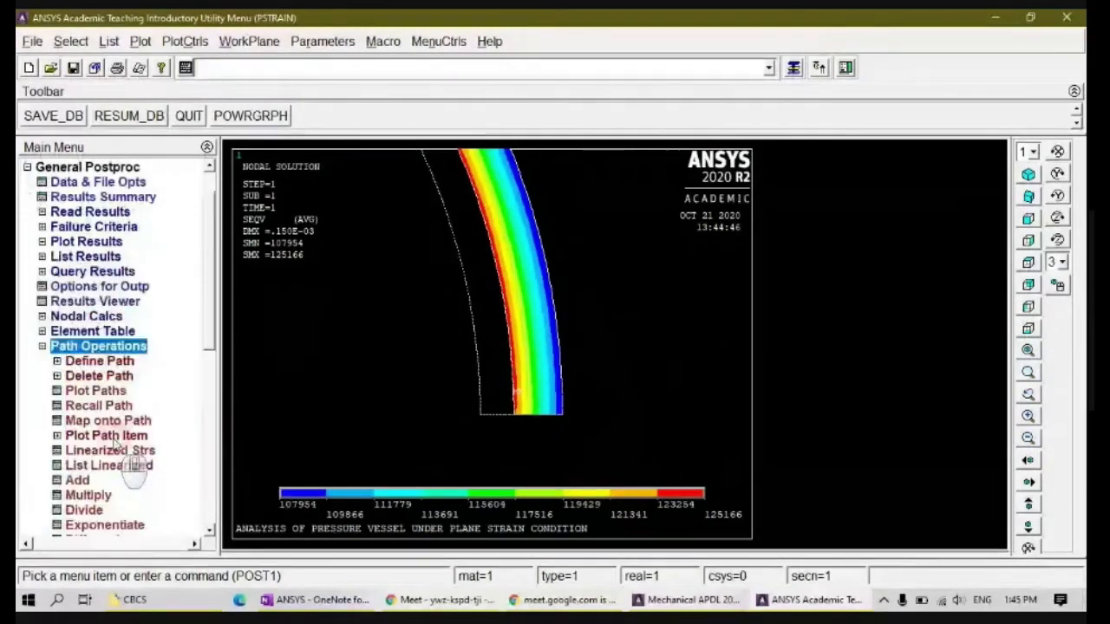
pyautogui.click(99, 361)
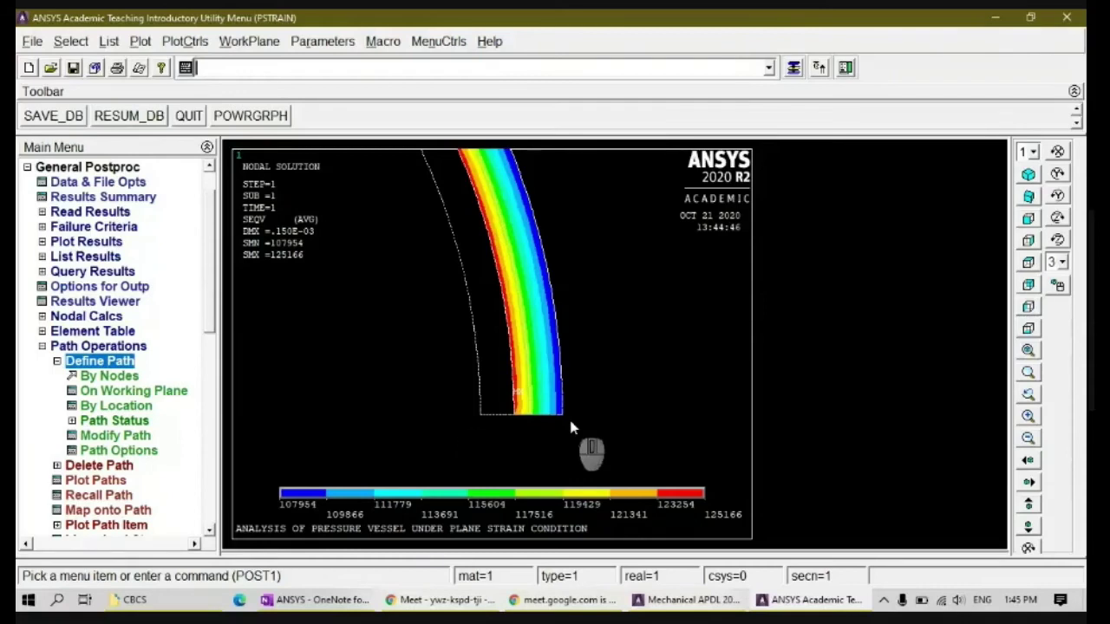
pyautogui.click(124, 408)
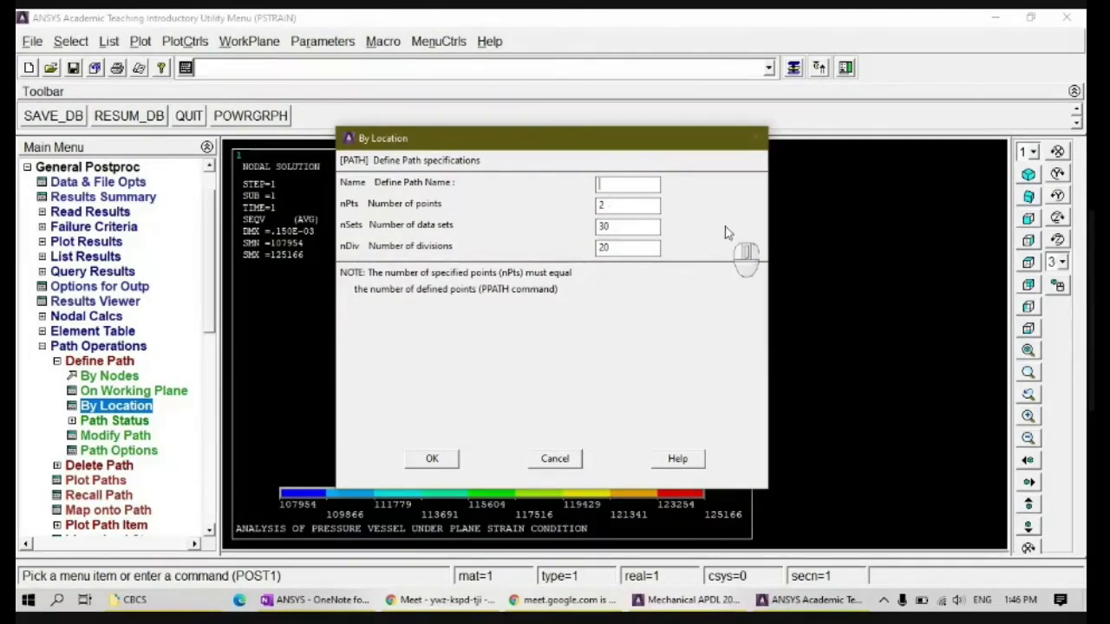
pyautogui.press('shift')
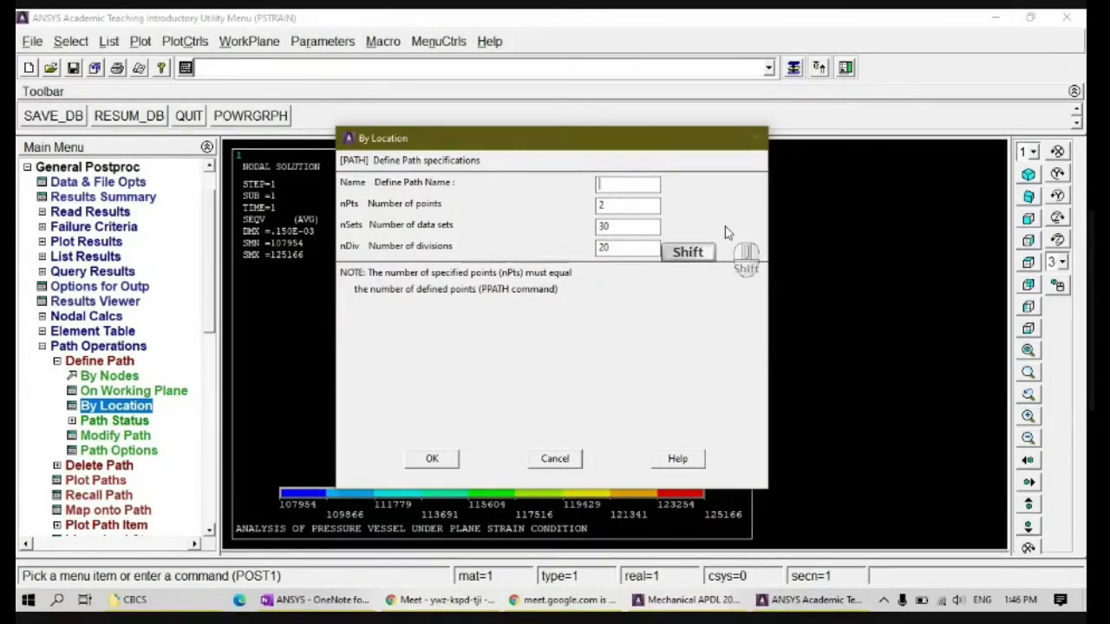
pyautogui.write('P')
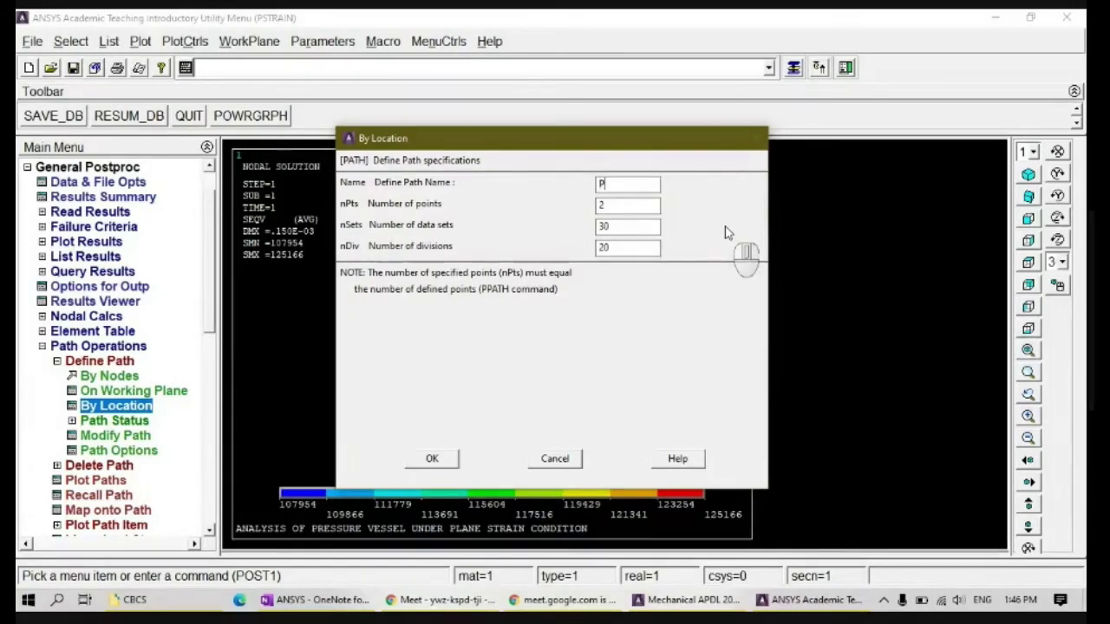
pyautogui.write('ATH1')
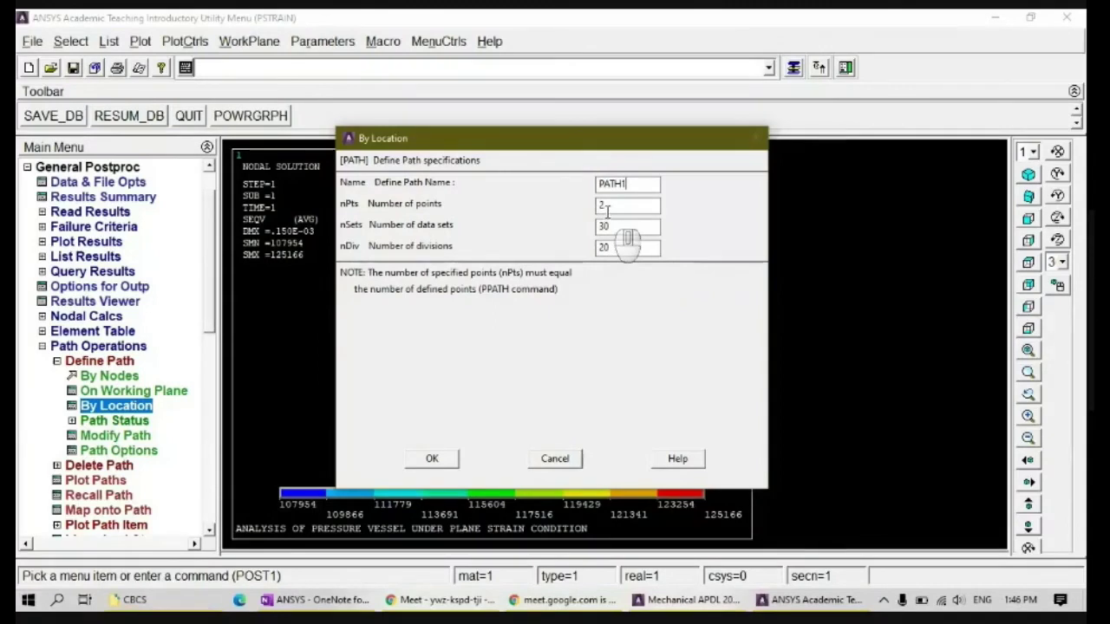
pyautogui.click(432, 458)
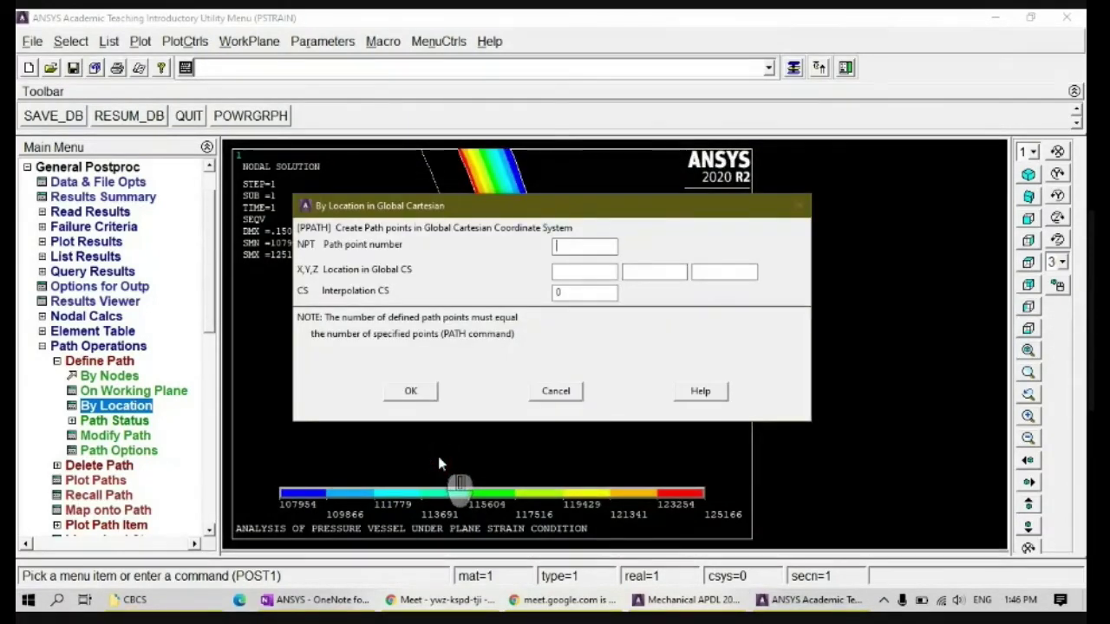
# Define path point 1 at global Cartesian location X 250, Y 0, Z 0
pyautogui.write('1')
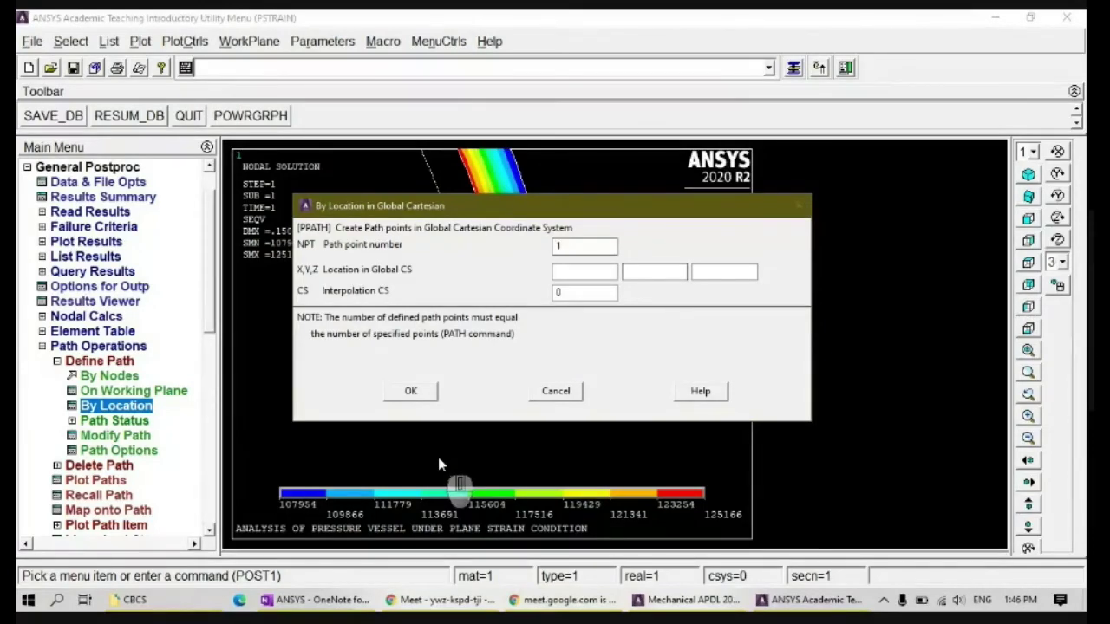
pyautogui.click(565, 273)
pyautogui.write('0')
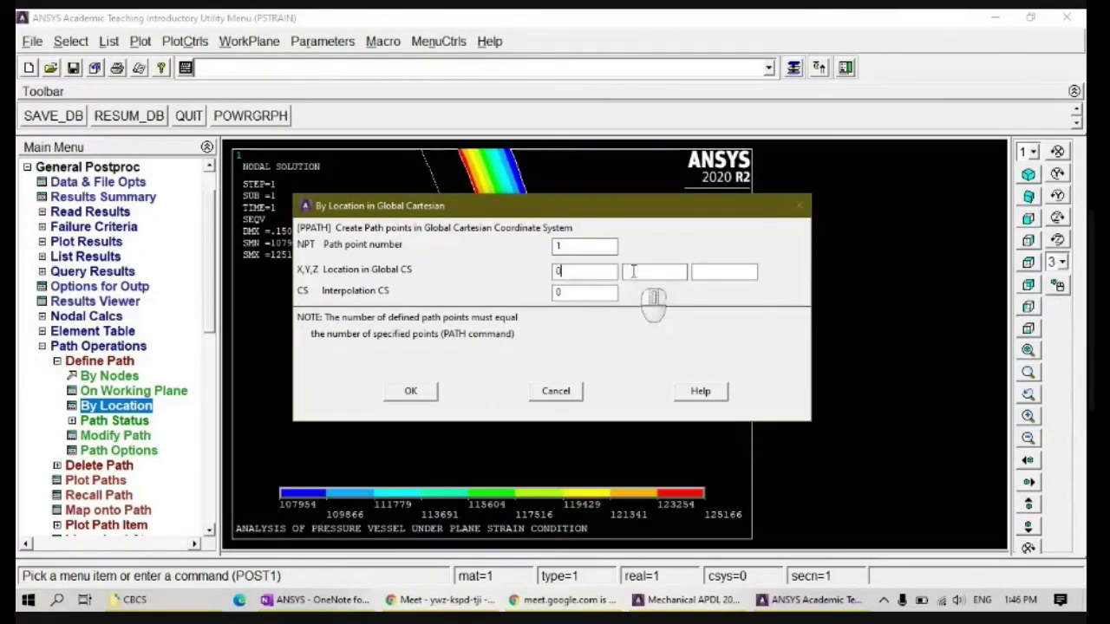
pyautogui.click(632, 272)
pyautogui.write('0')
pyautogui.click(706, 271)
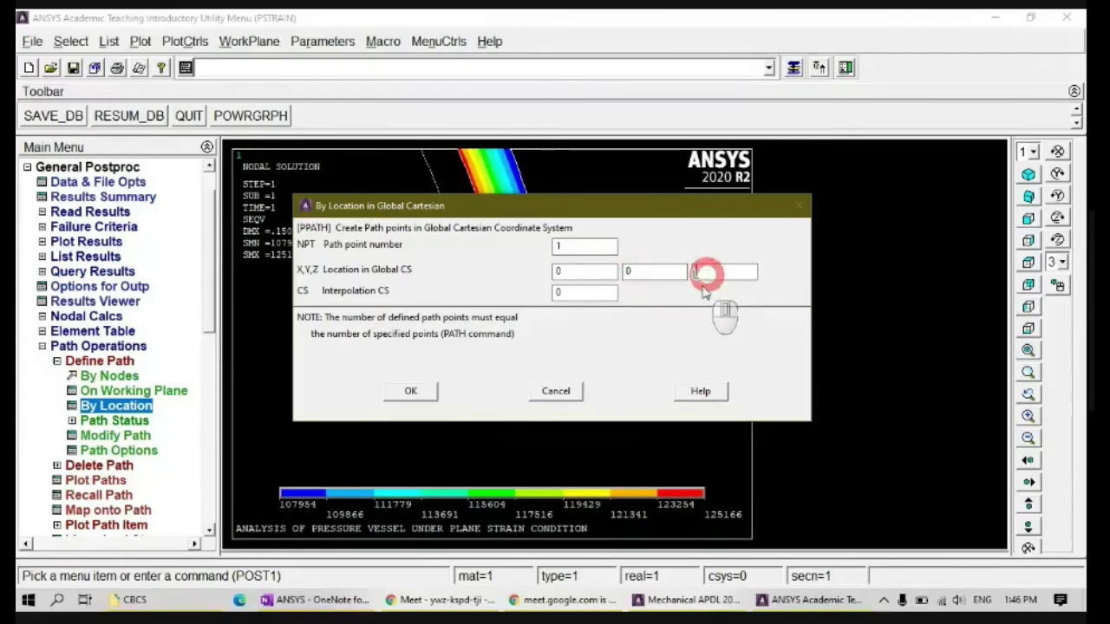
pyautogui.write('0')
pyautogui.click(556, 271)
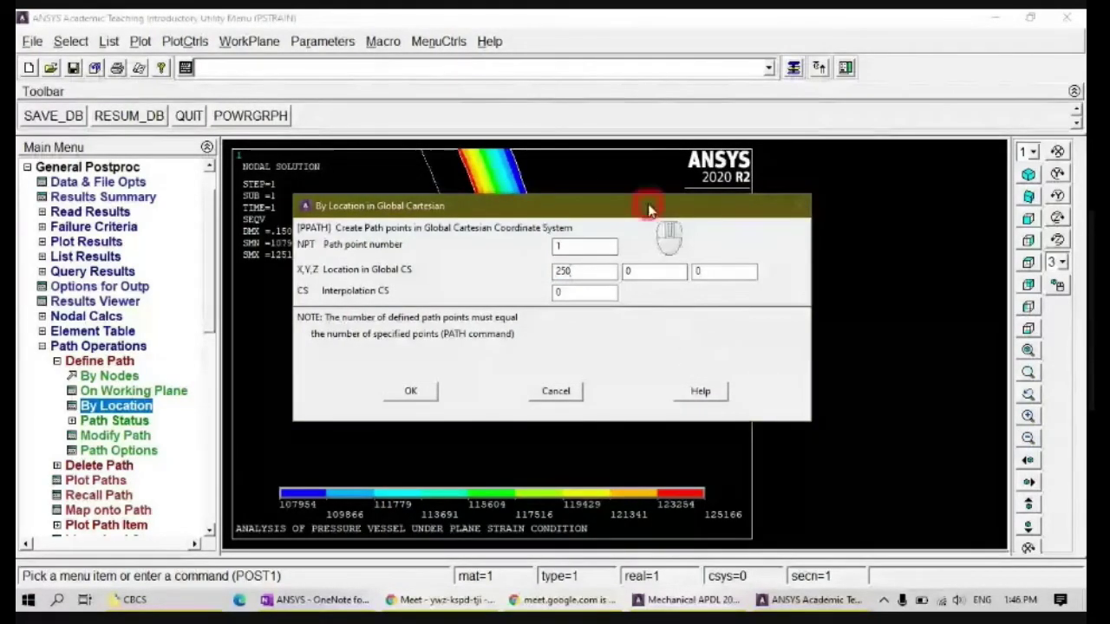
pyautogui.moveTo(649, 208); pyautogui.dragTo(654, 144)
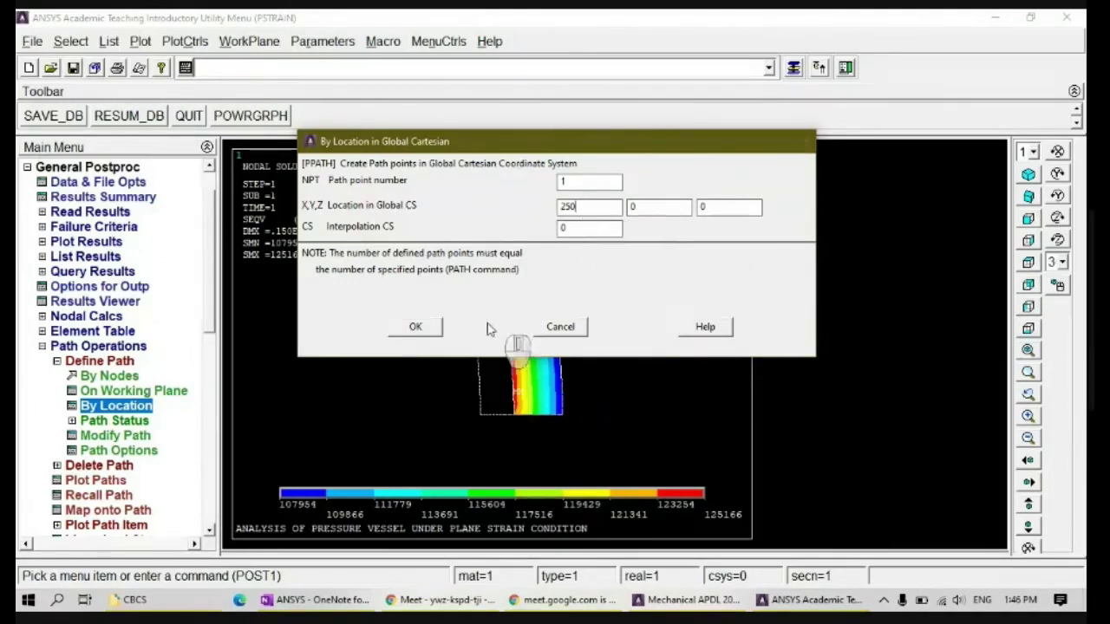
pyautogui.click(429, 333)
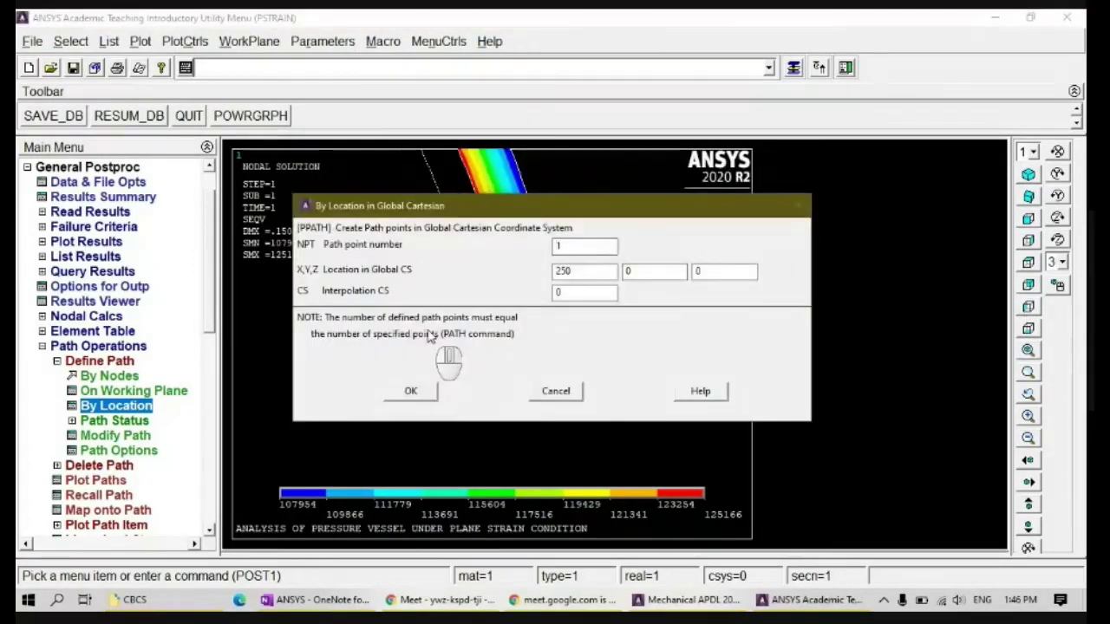
# Define path point 2 at X 270, Y 0, Z 0 and finish the path definition
pyautogui.doubleClick(555, 247)
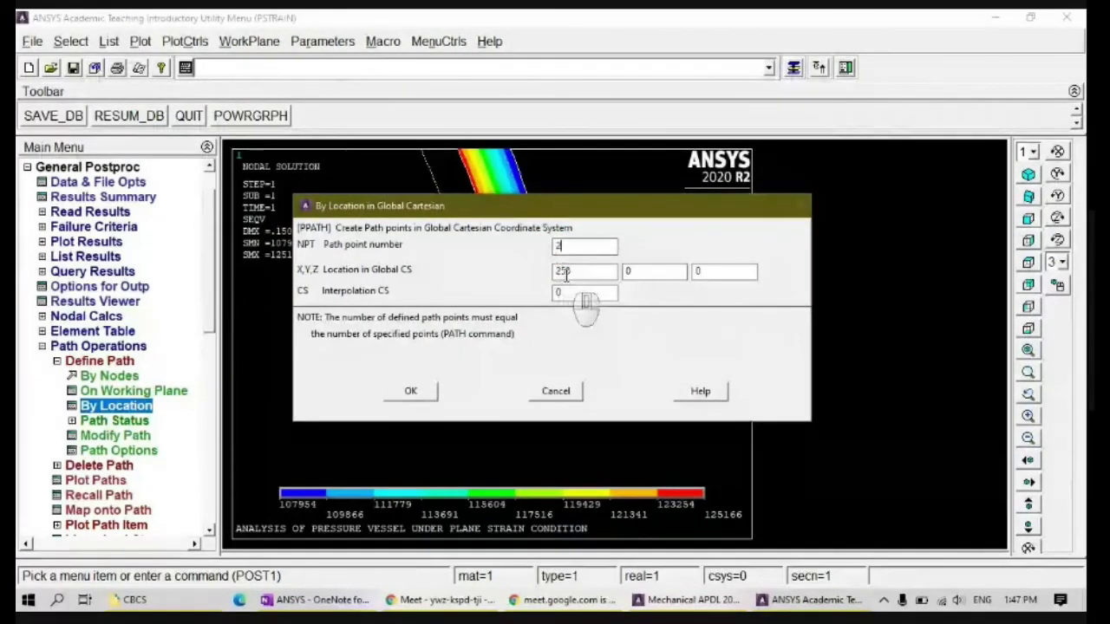
pyautogui.click(564, 275)
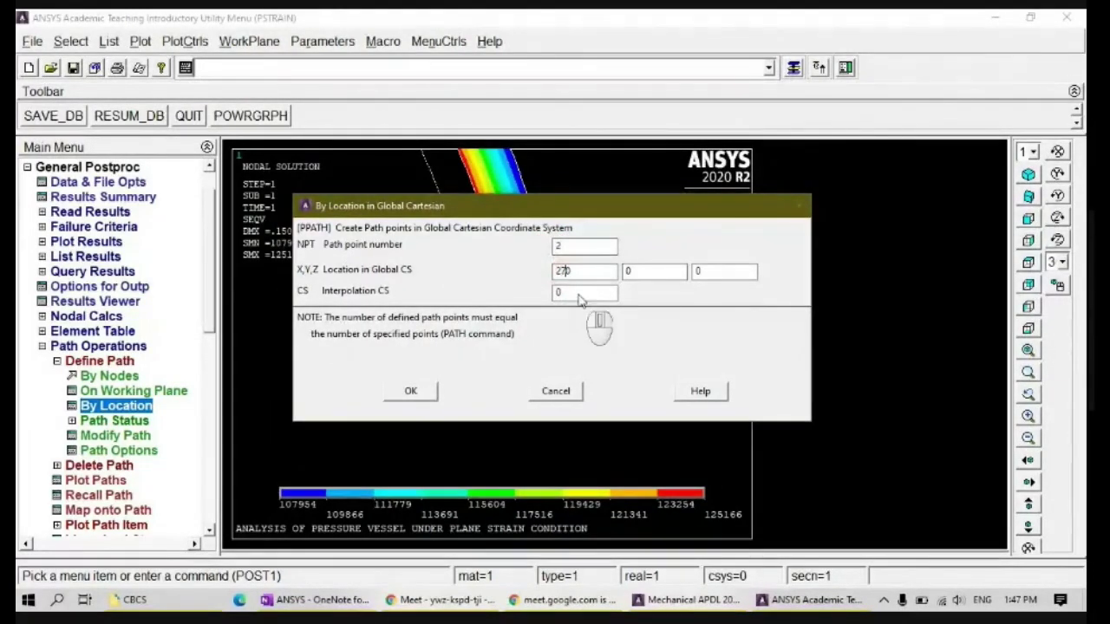
pyautogui.moveTo(564, 207); pyautogui.dragTo(575, 164)
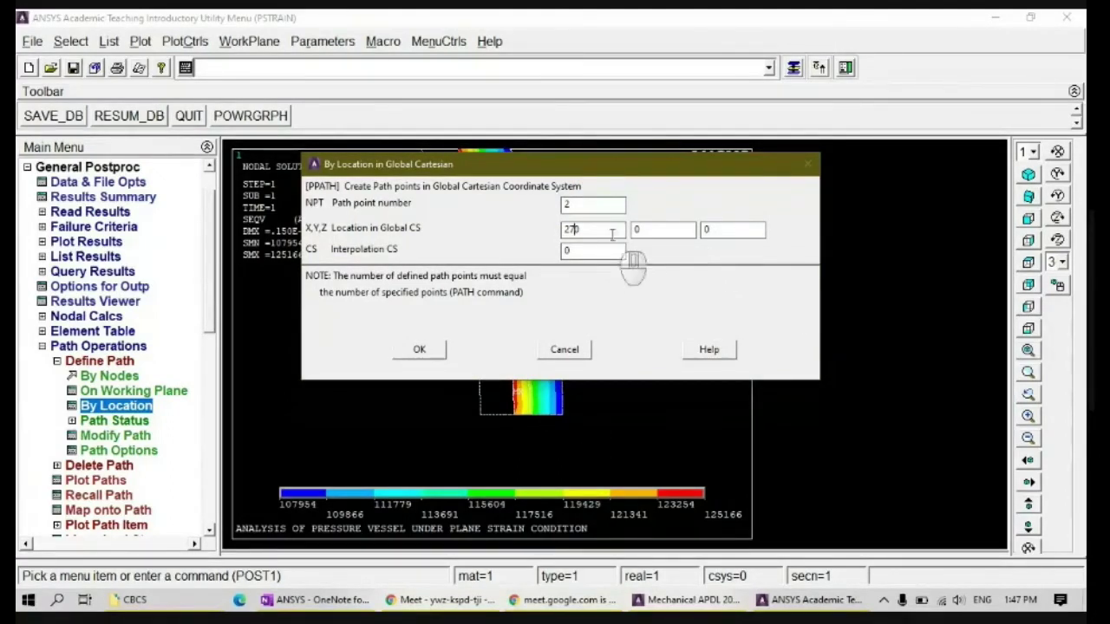
pyautogui.click(434, 351)
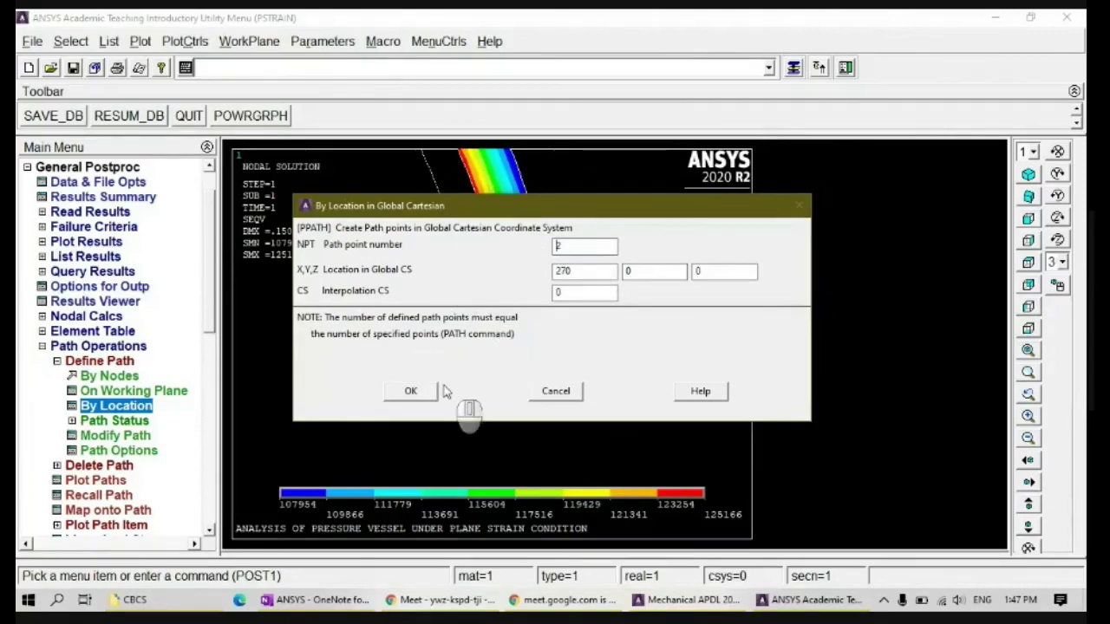
pyautogui.click(556, 391)
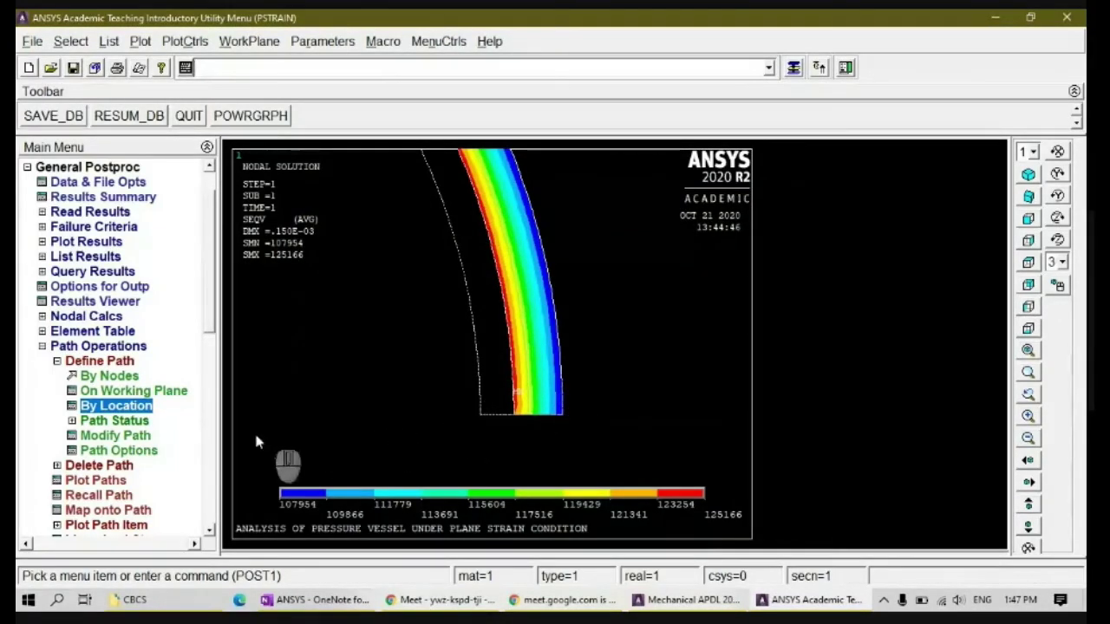
# Check the status listing of the defined paths and close it
pyautogui.click(126, 422)
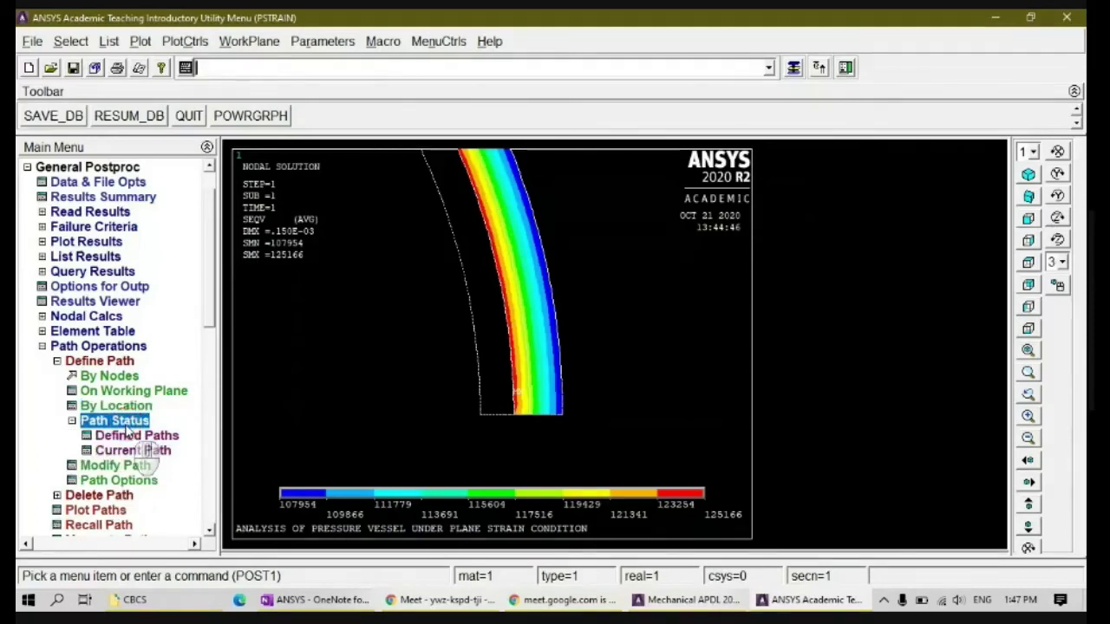
pyautogui.click(132, 437)
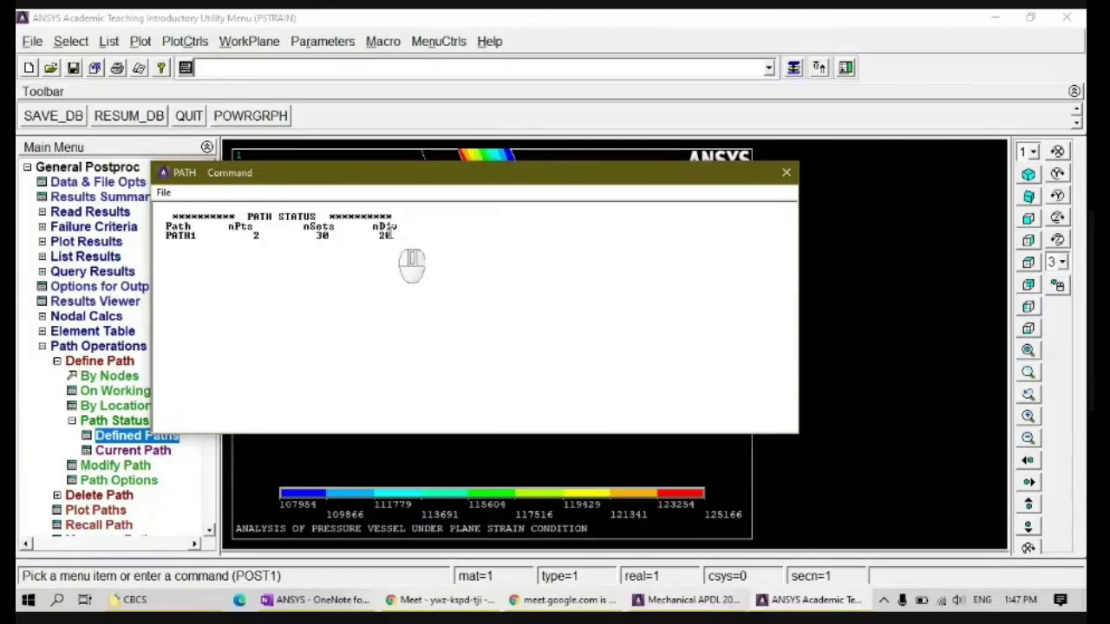
pyautogui.click(786, 174)
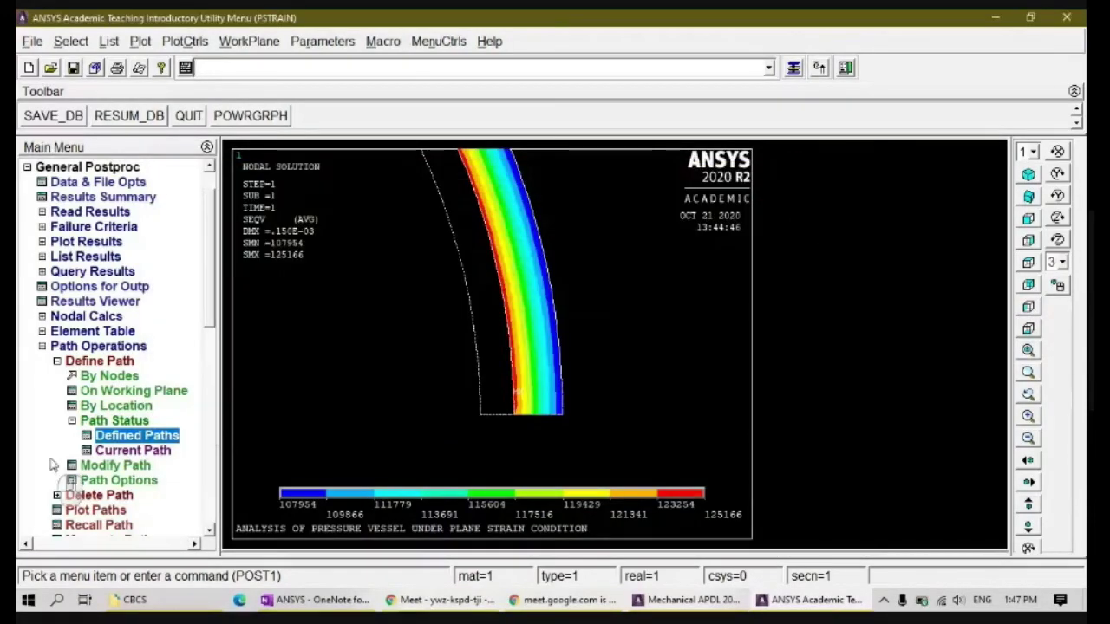
pyautogui.click(115, 420)
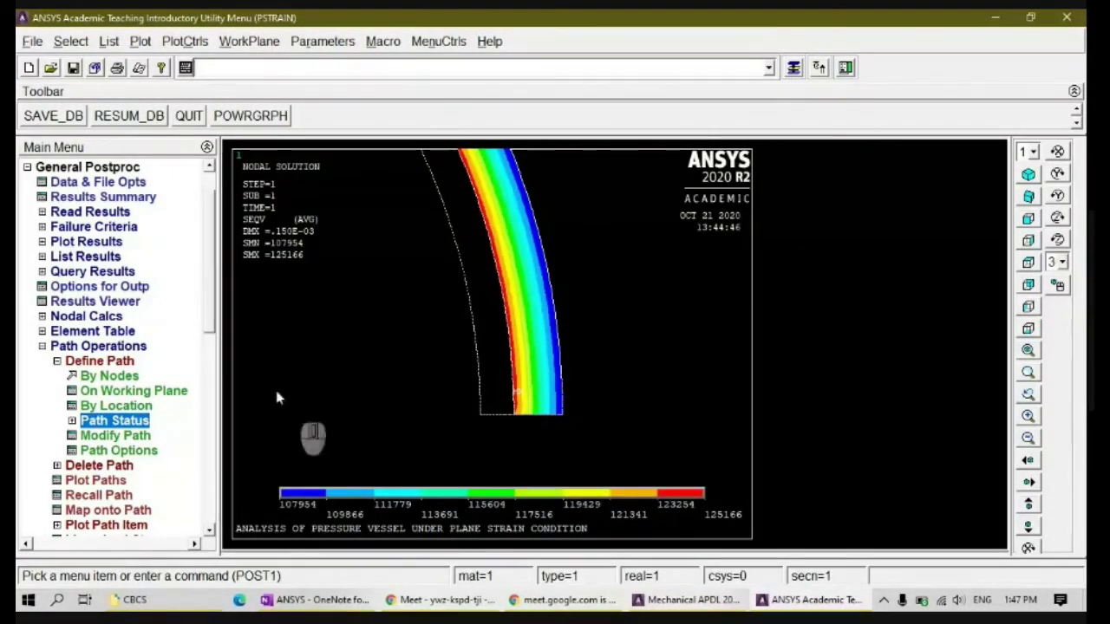
# Map the DOF solution item USUM onto the path under the label DEFORM
pyautogui.click(209, 305)
pyautogui.moveTo(209, 305); pyautogui.dragTo(211, 334)
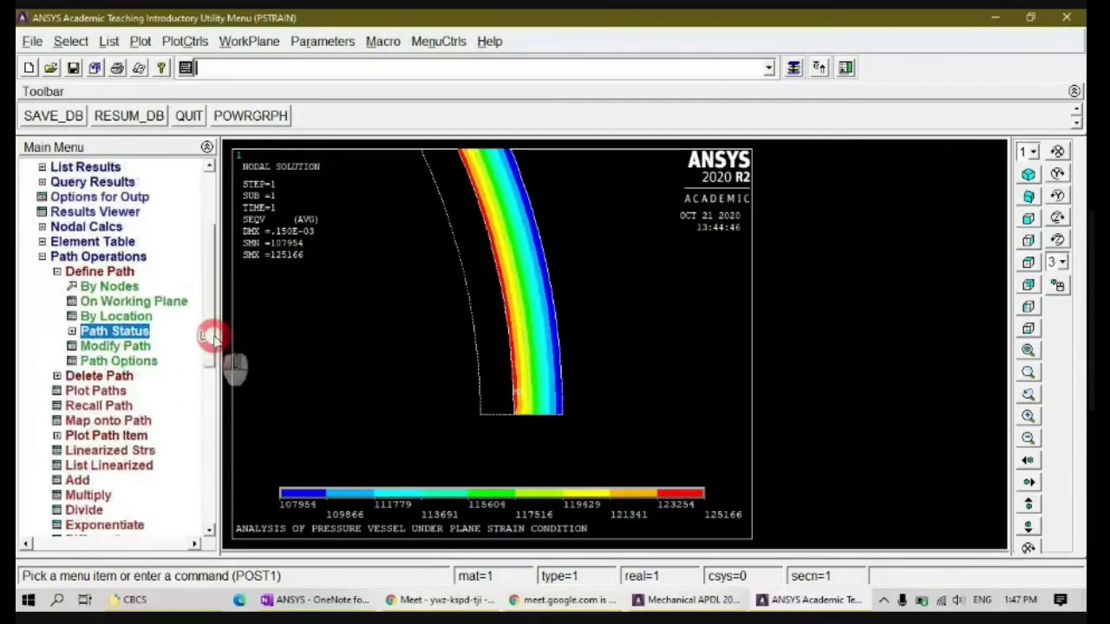
pyautogui.click(148, 451)
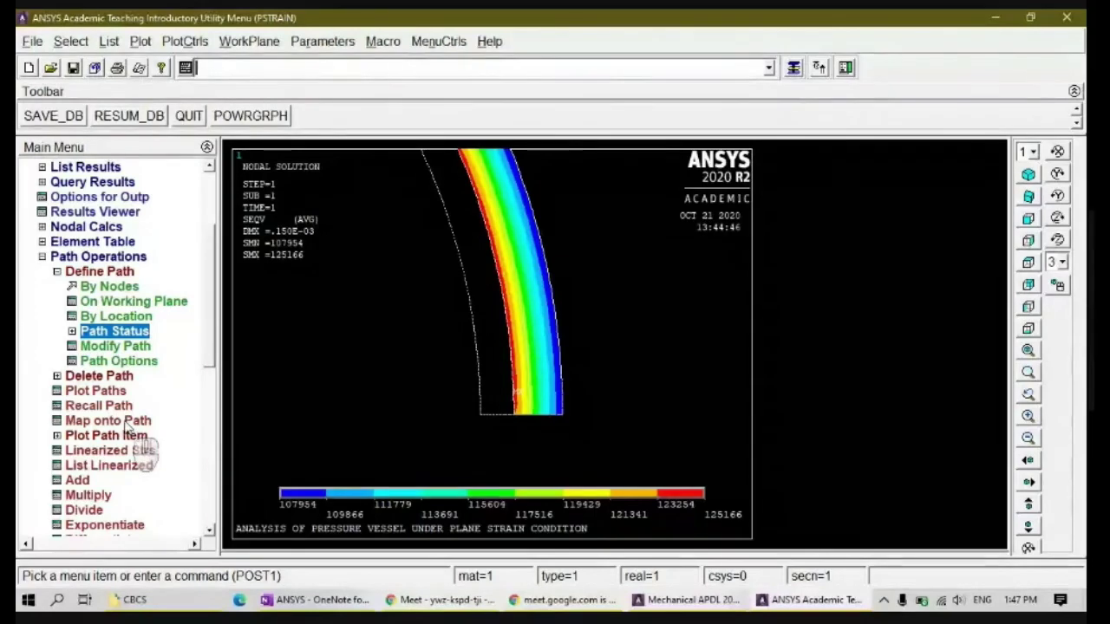
pyautogui.click(128, 423)
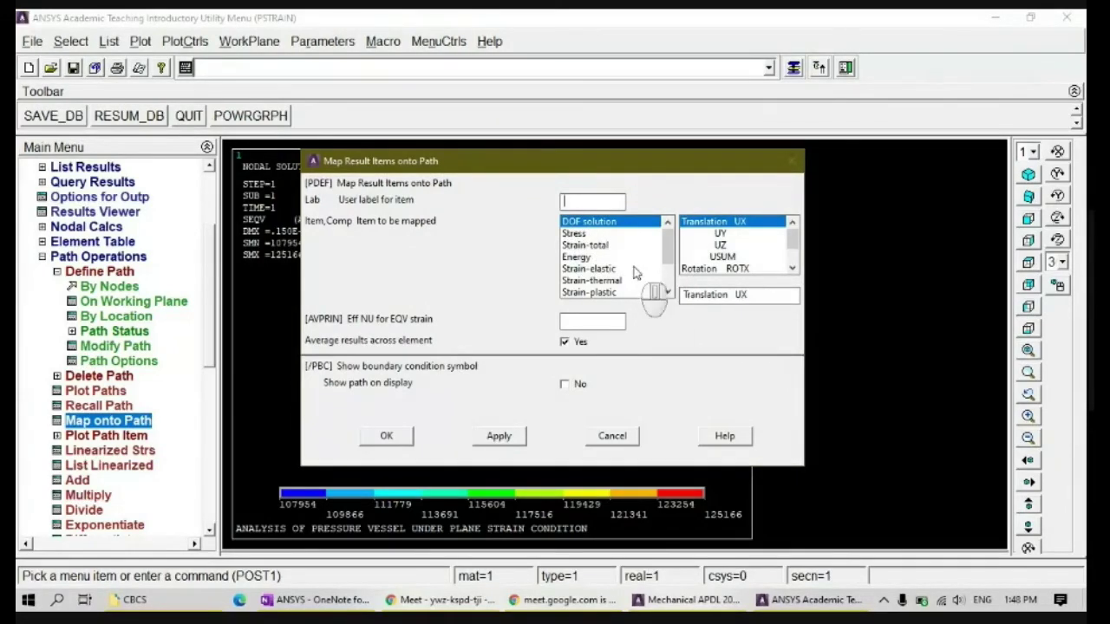
pyautogui.press('shift')
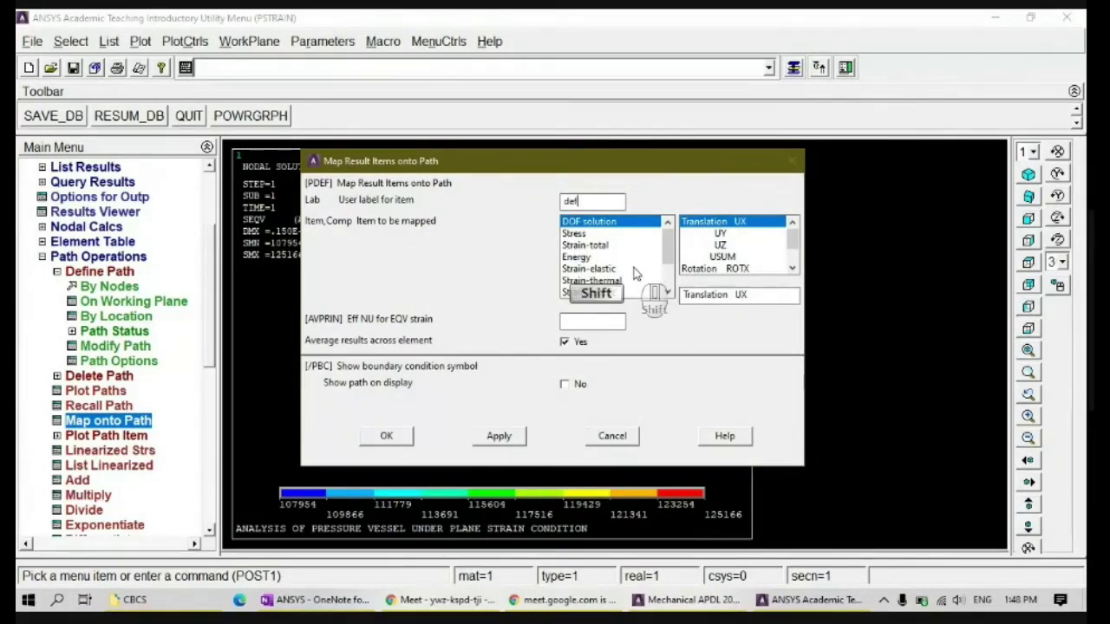
pyautogui.write('m')
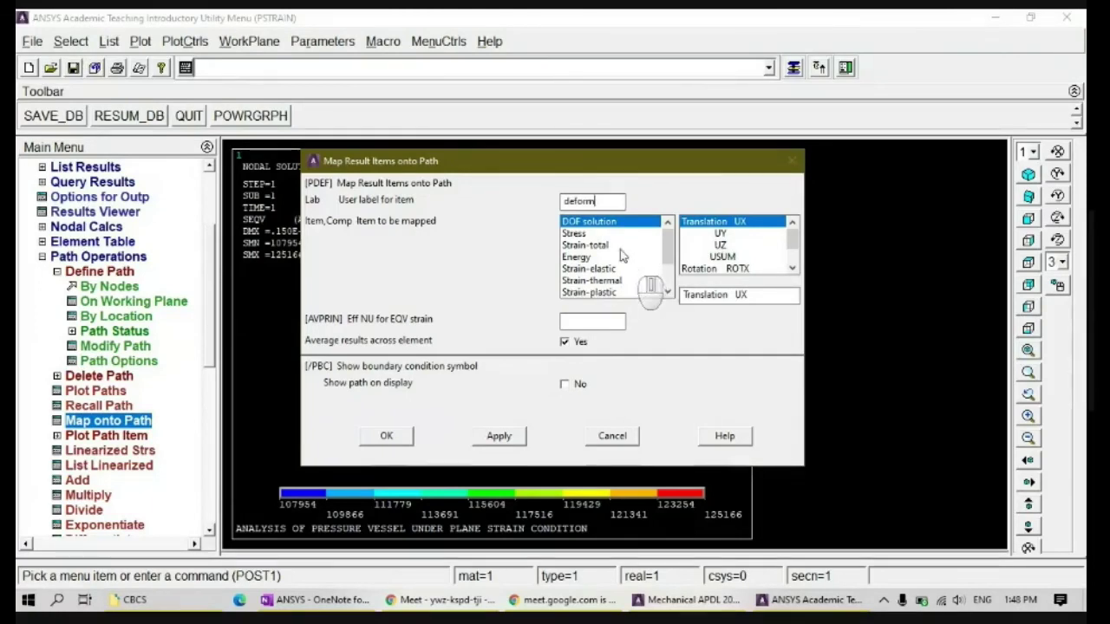
pyautogui.press('BackSpace')
pyautogui.press('BackSpace')
pyautogui.press('BackSpace')
pyautogui.press('BackSpace')
pyautogui.press('BackSpace')
pyautogui.press('BackSpace')
pyautogui.write('D')
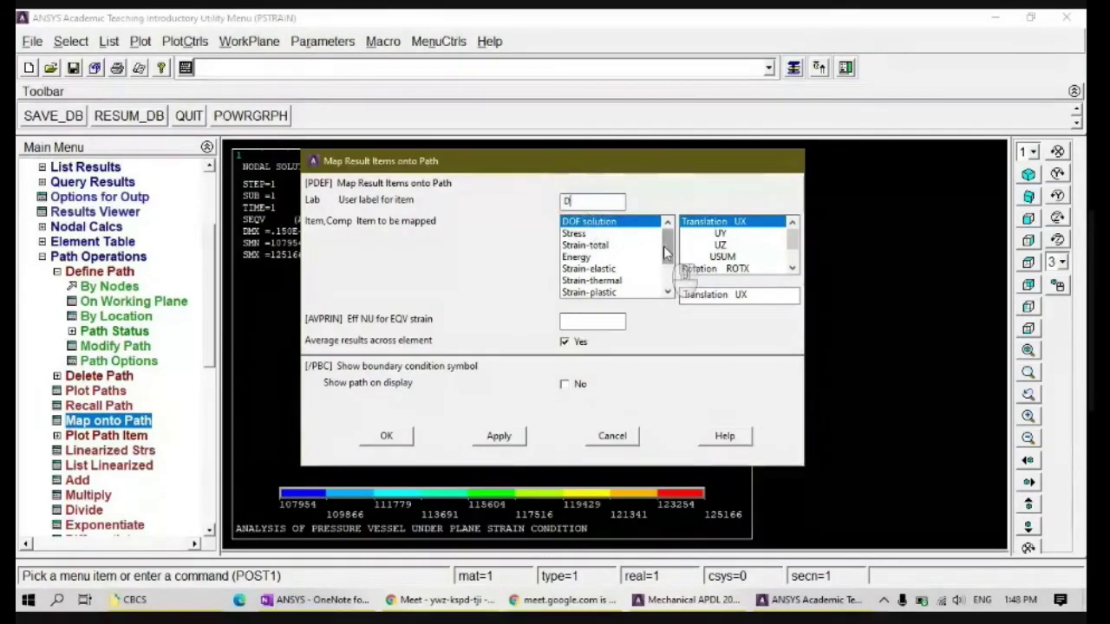
pyautogui.write('EFORM')
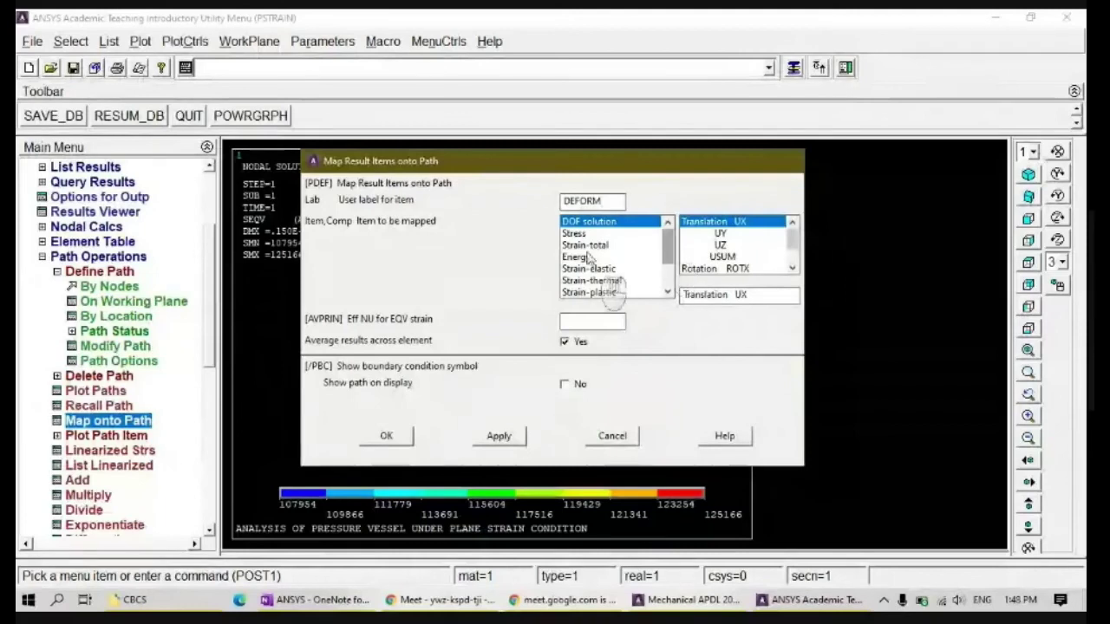
pyautogui.click(733, 257)
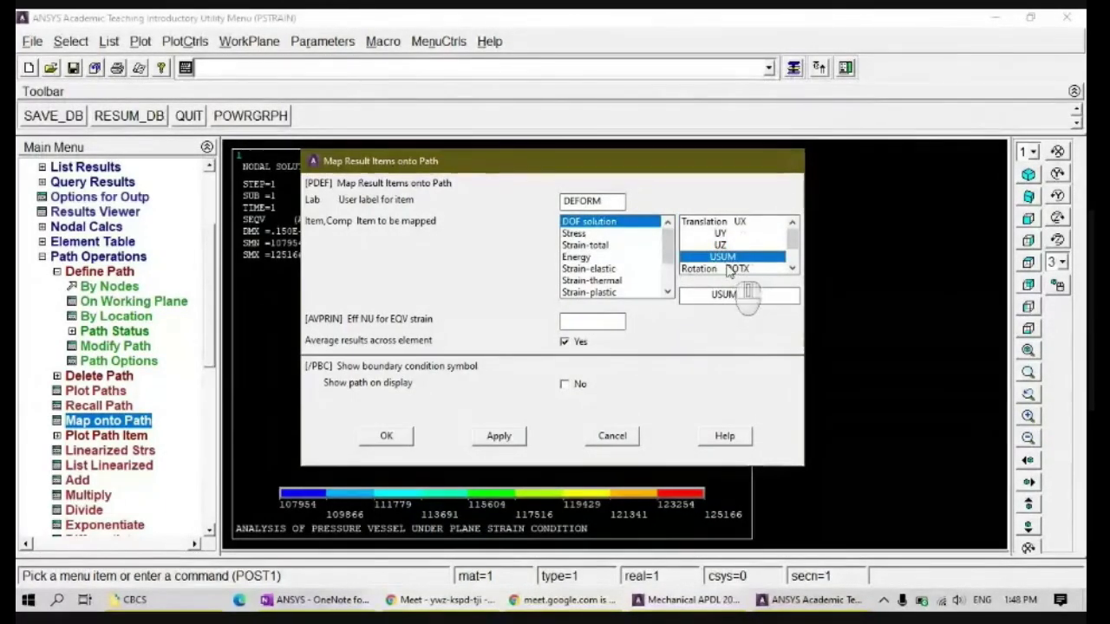
pyautogui.click(392, 435)
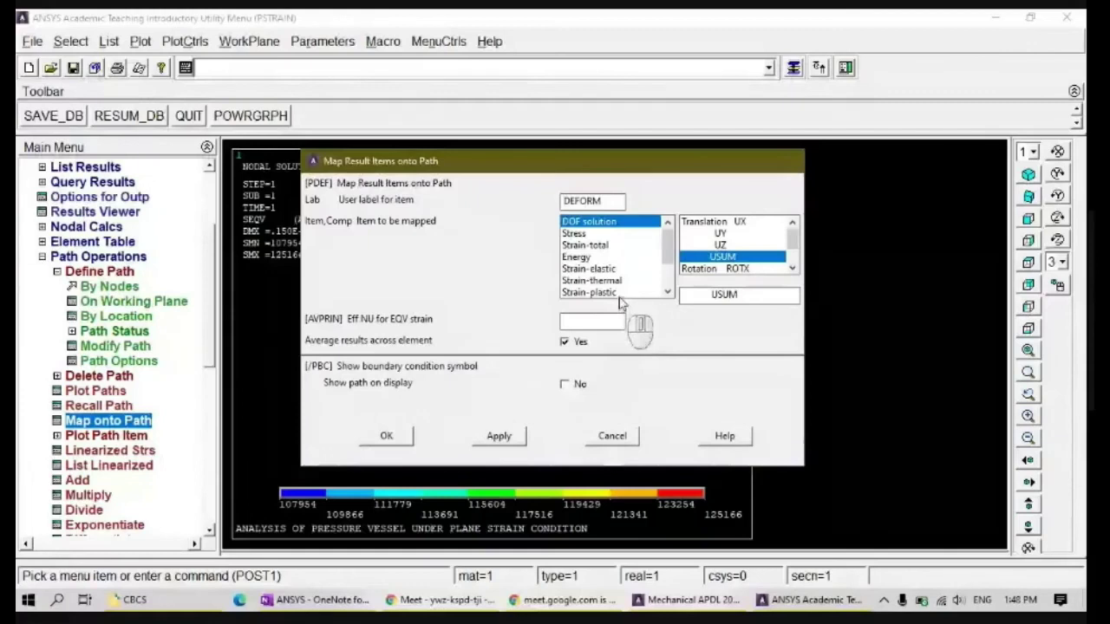
# Map the X-direction stress component SX onto the path under the label SXX
pyautogui.click(598, 233)
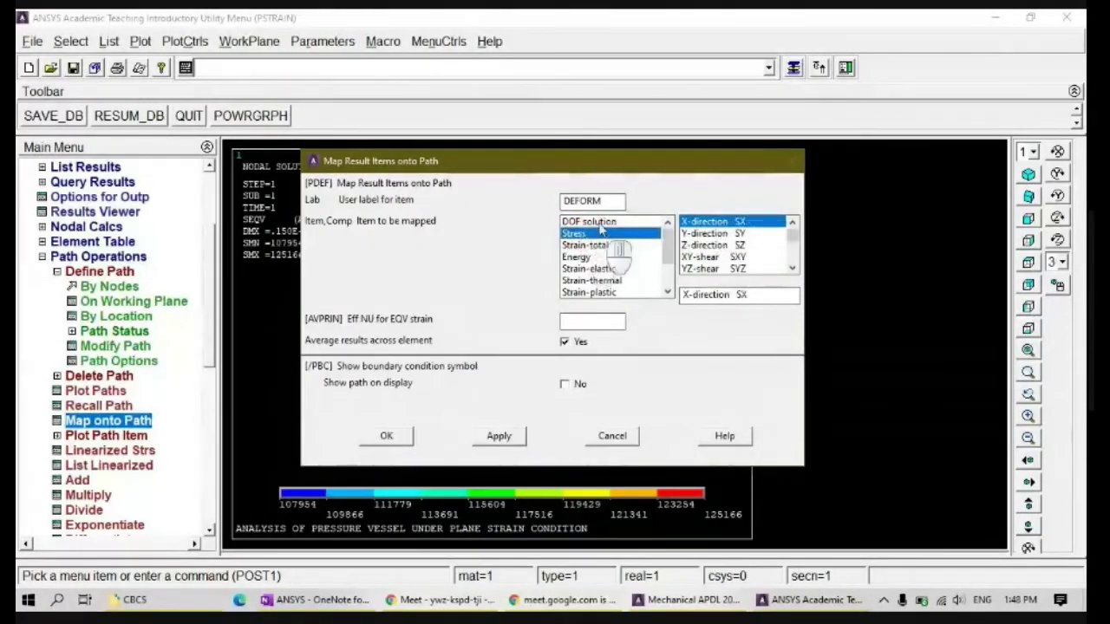
pyautogui.doubleClick(562, 200)
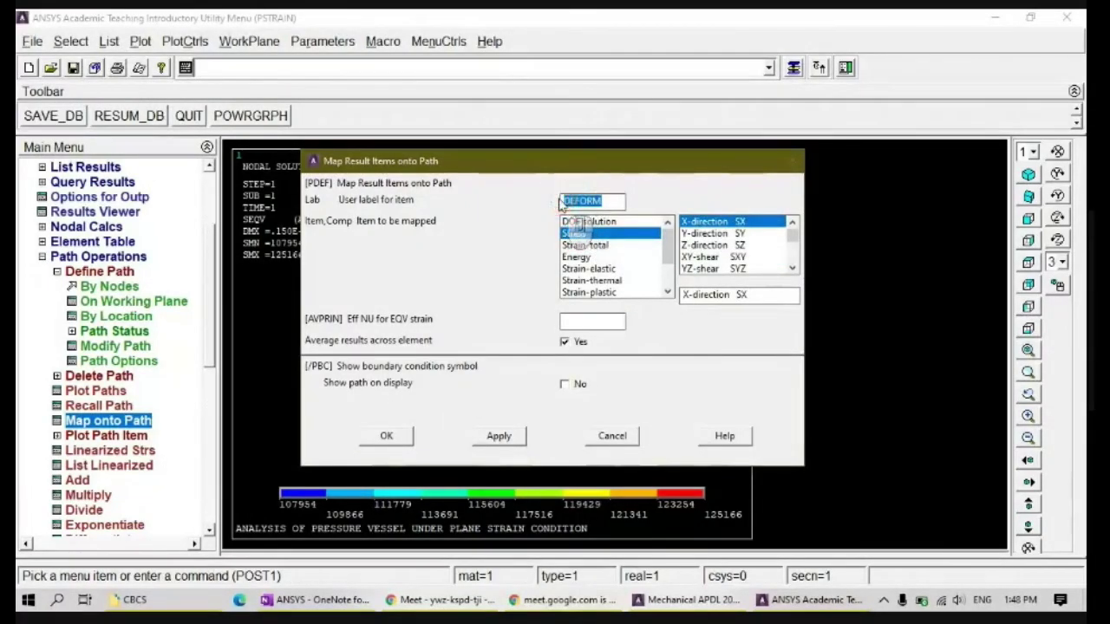
pyautogui.write('S')
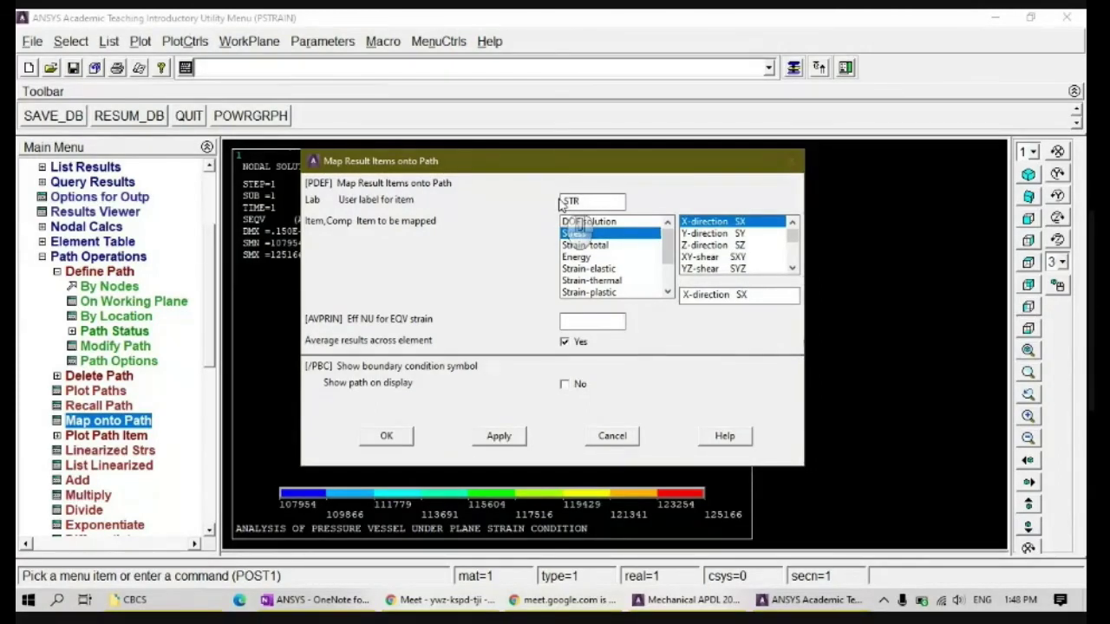
pyautogui.write('TR')
pyautogui.press('BackSpace')
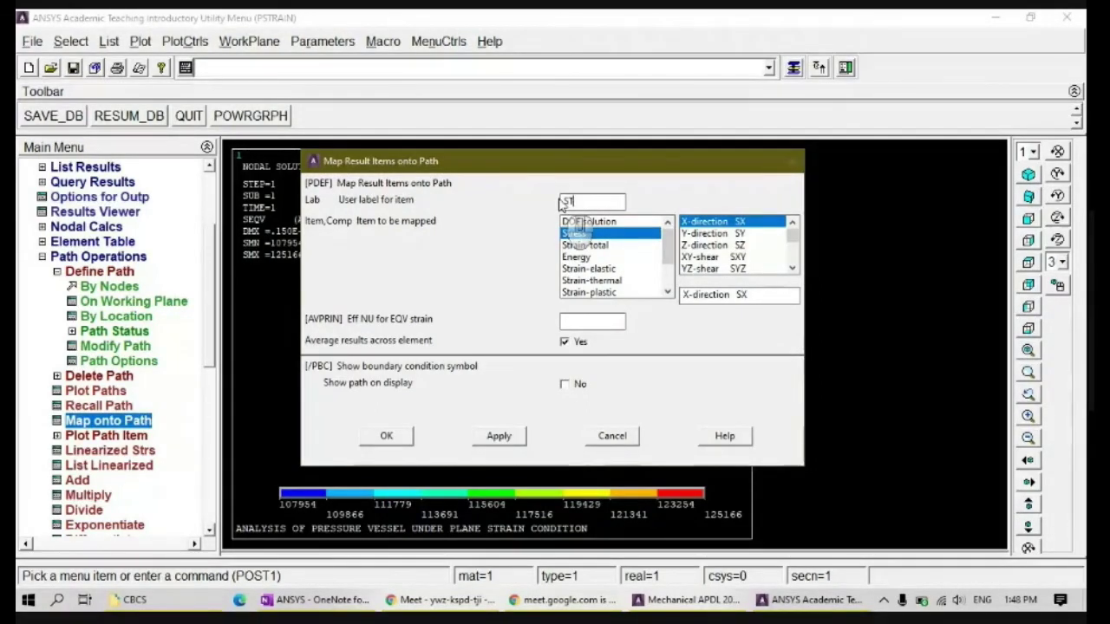
pyautogui.press('BackSpace')
pyautogui.write('XX')
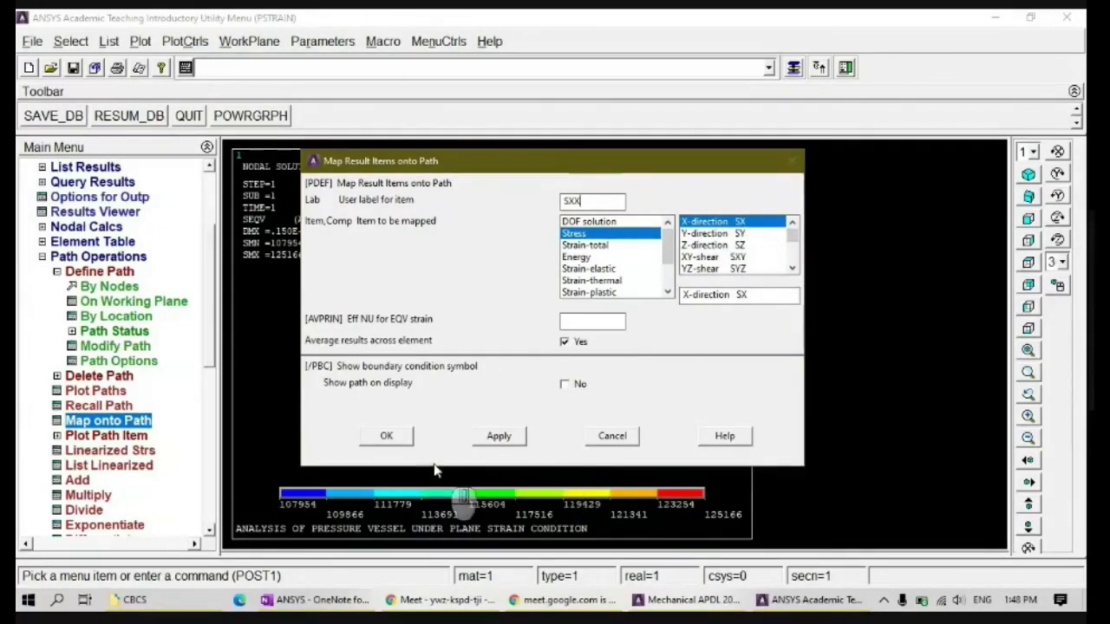
pyautogui.click(387, 436)
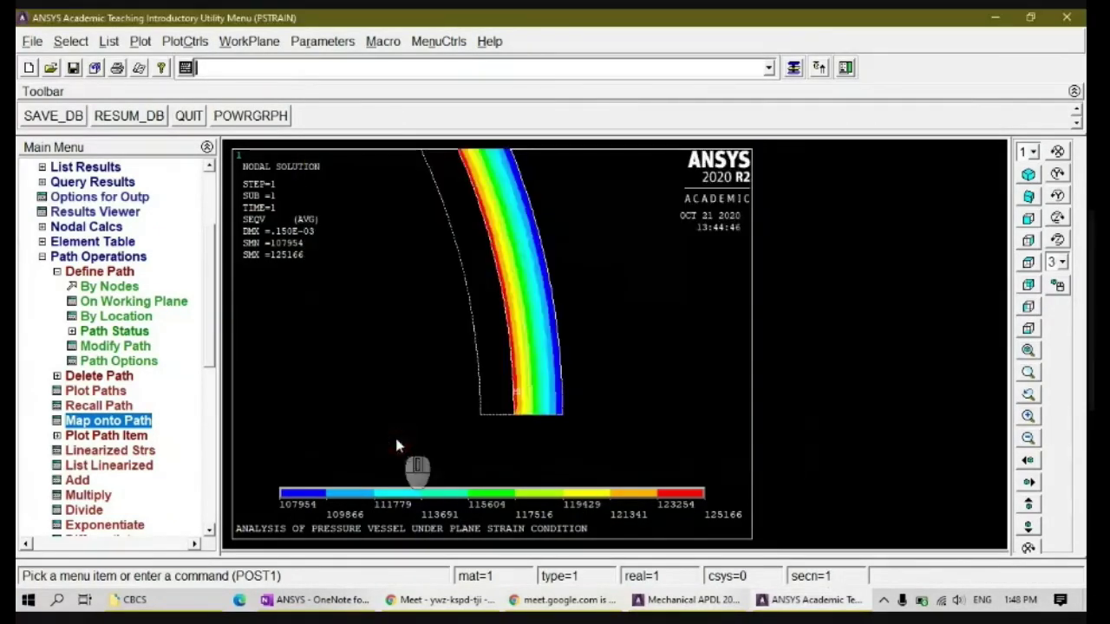
# Map the Y-direction stress component SY onto the path under the label SYY
pyautogui.click(104, 422)
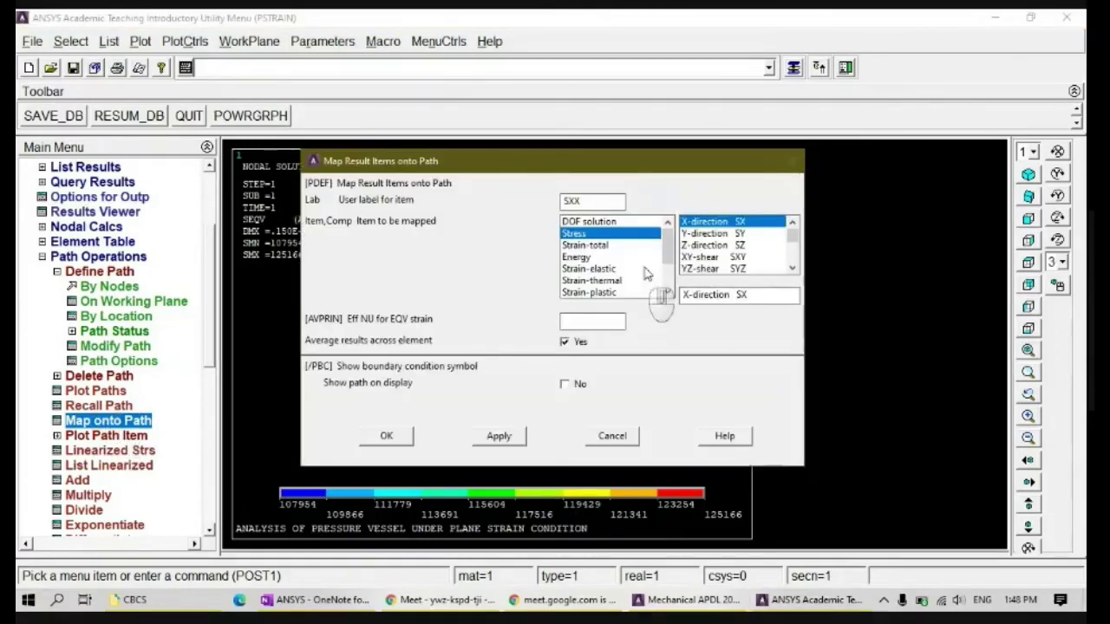
pyautogui.click(737, 234)
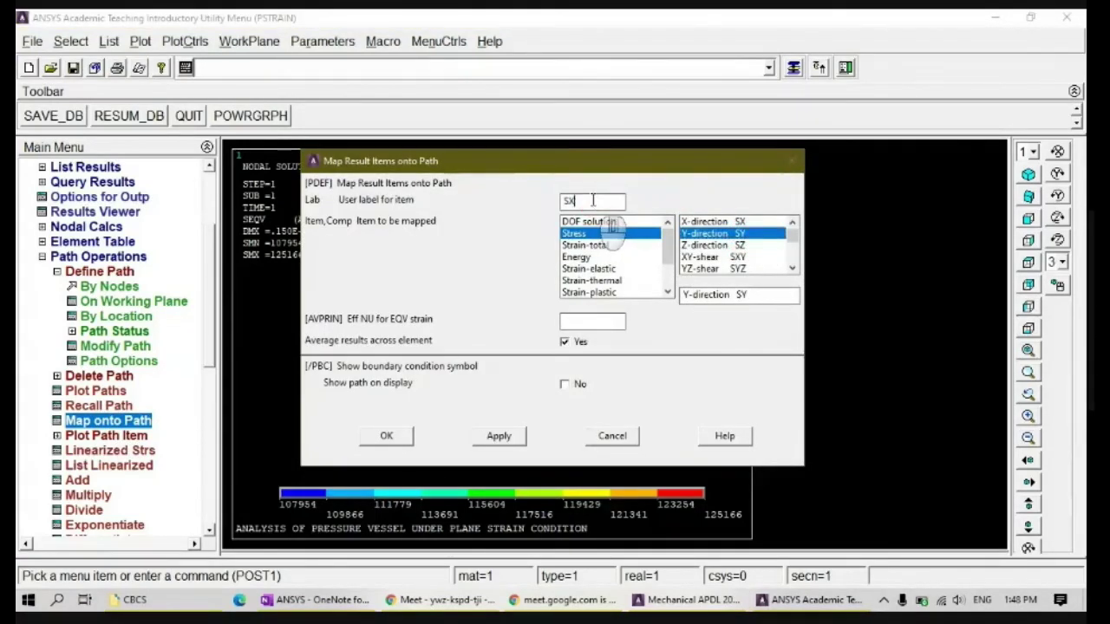
pyautogui.click(387, 436)
# Map the von Mises stress SEQV onto the path under the label SVON
pyautogui.click(143, 422)
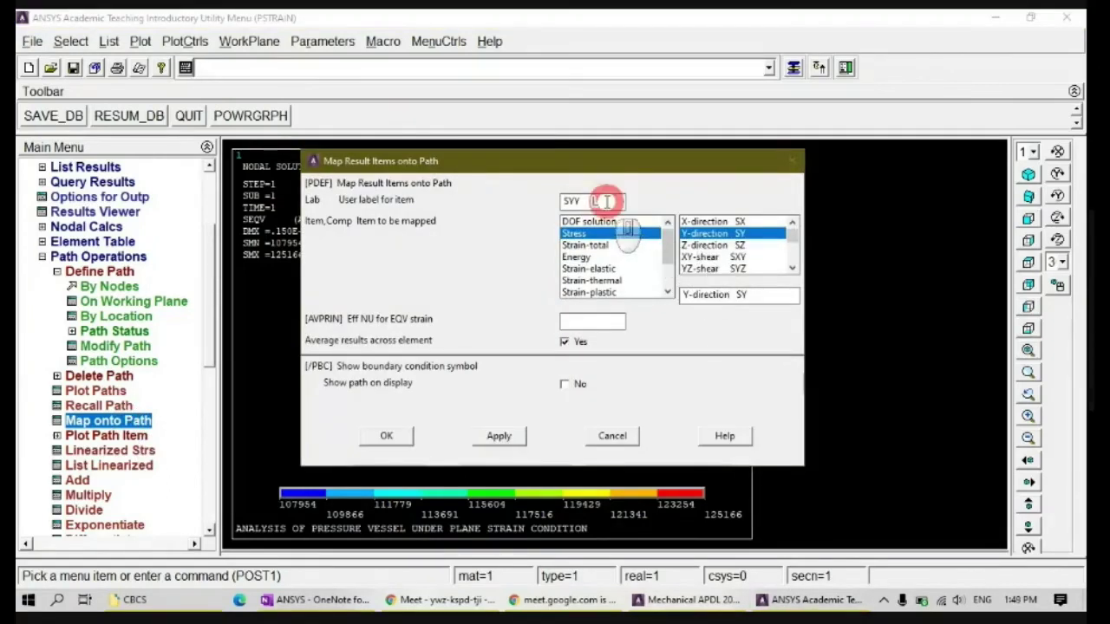
pyautogui.moveTo(628, 202); pyautogui.dragTo(571, 200)
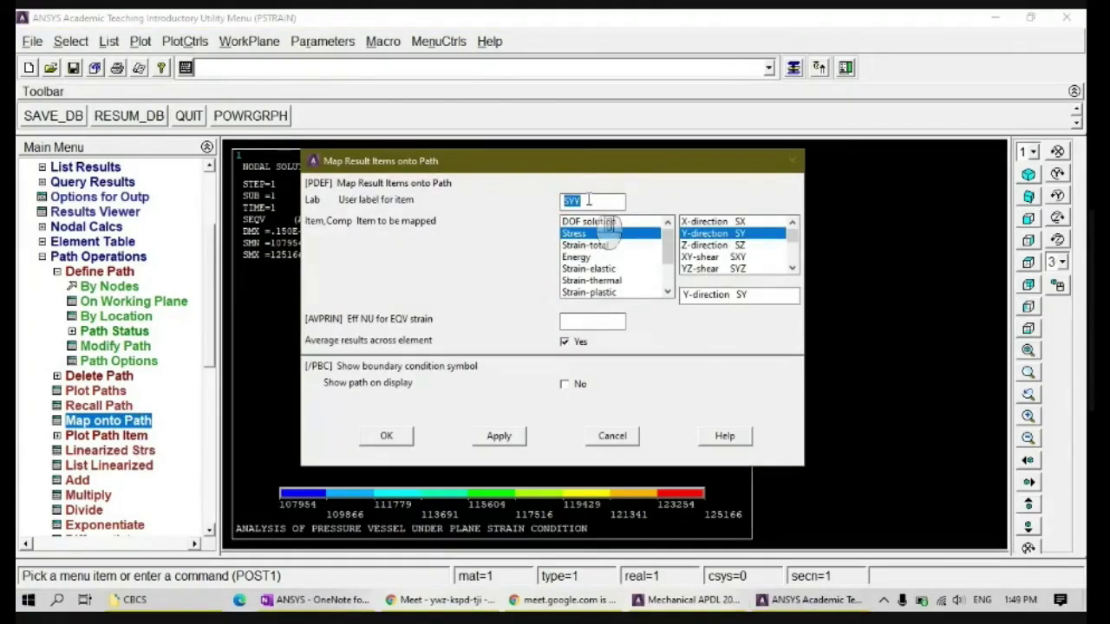
pyautogui.click(588, 197)
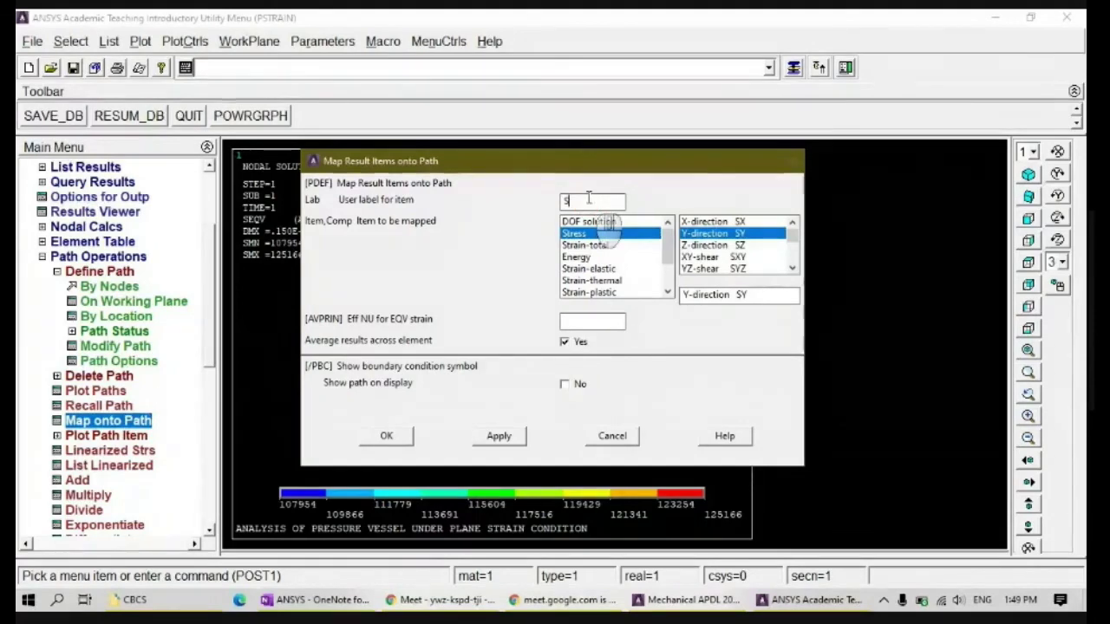
pyautogui.write('Y')
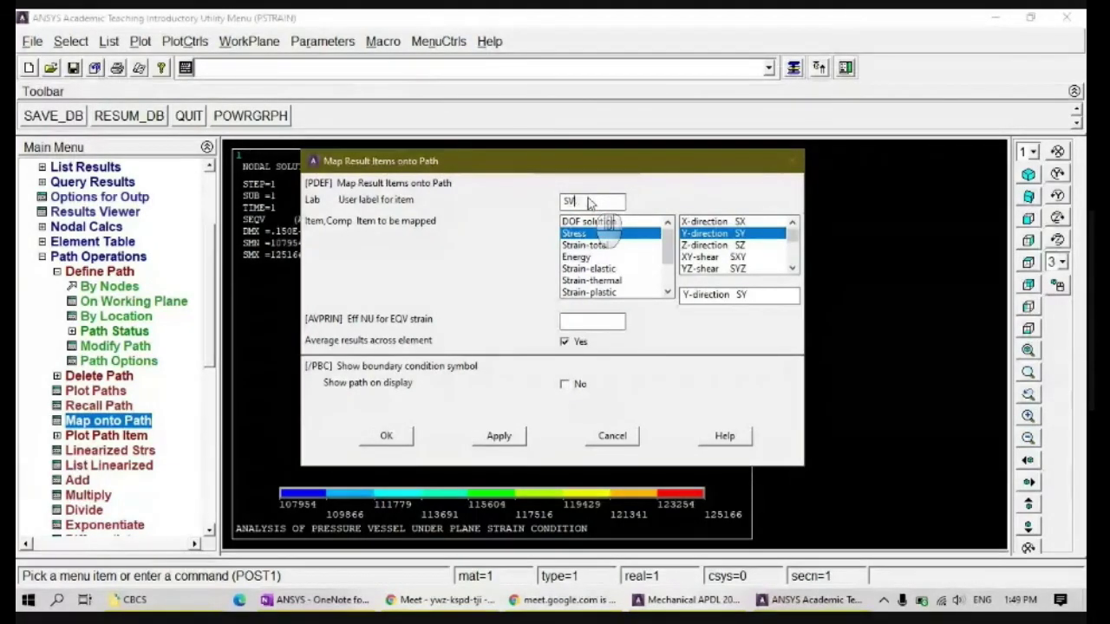
pyautogui.write('N')
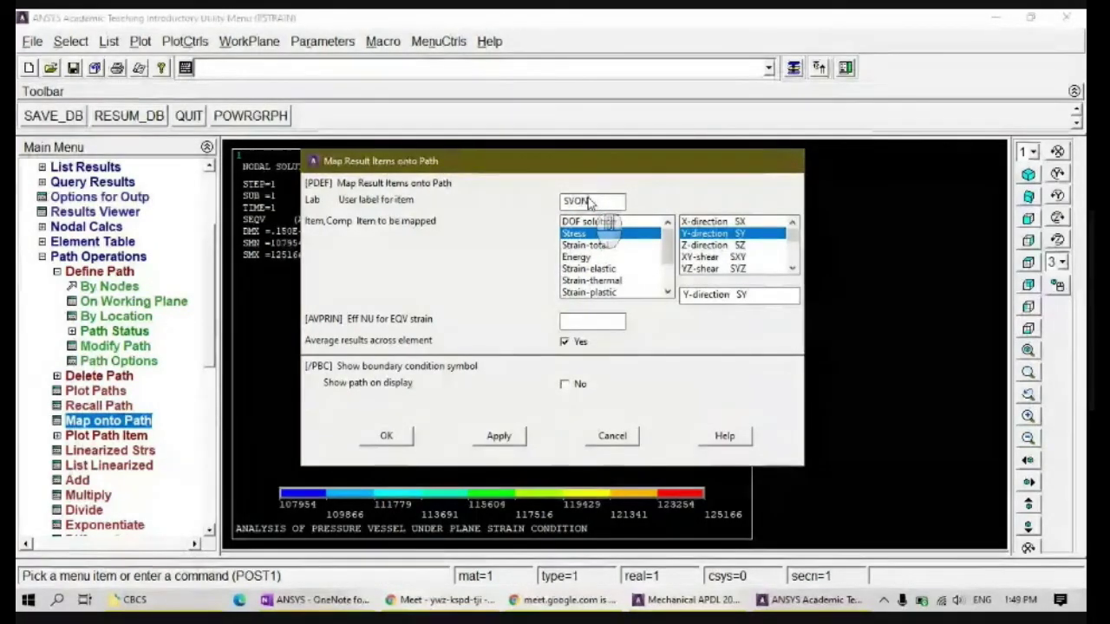
pyautogui.click(791, 251)
pyautogui.click(790, 250)
pyautogui.click(724, 233)
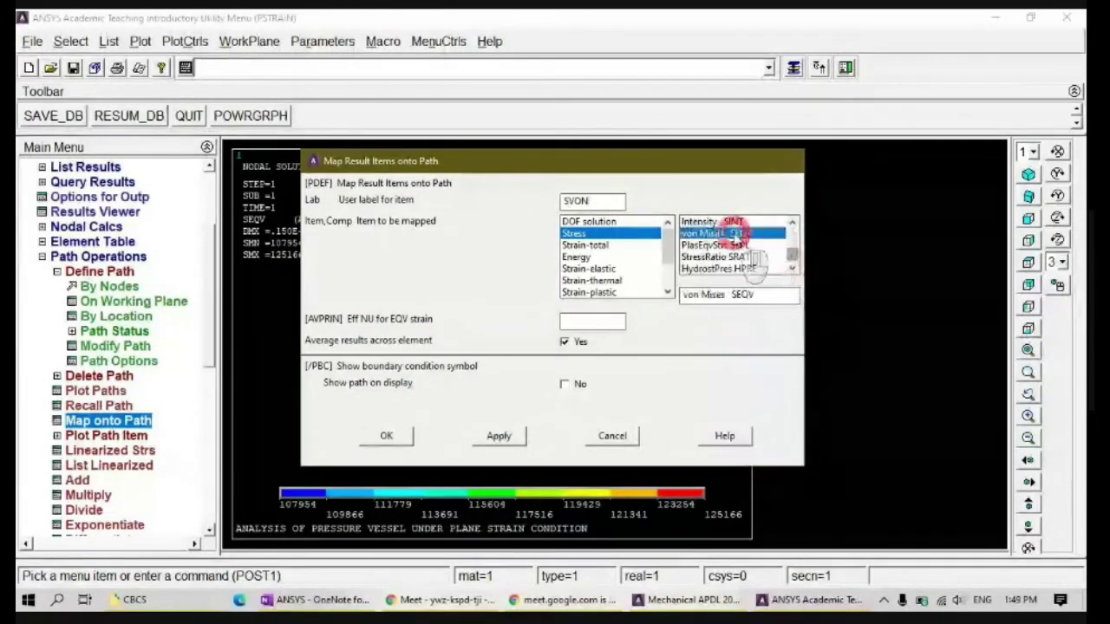
pyautogui.click(395, 438)
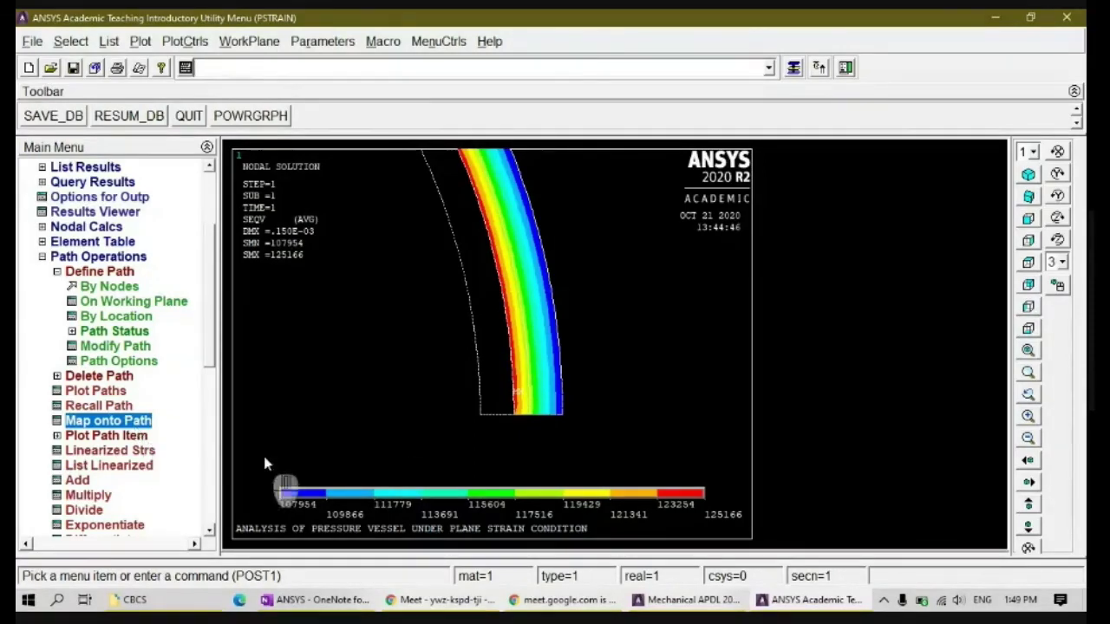
# Plot the path item DEFORM on a graph against distance along the path
pyautogui.click(59, 437)
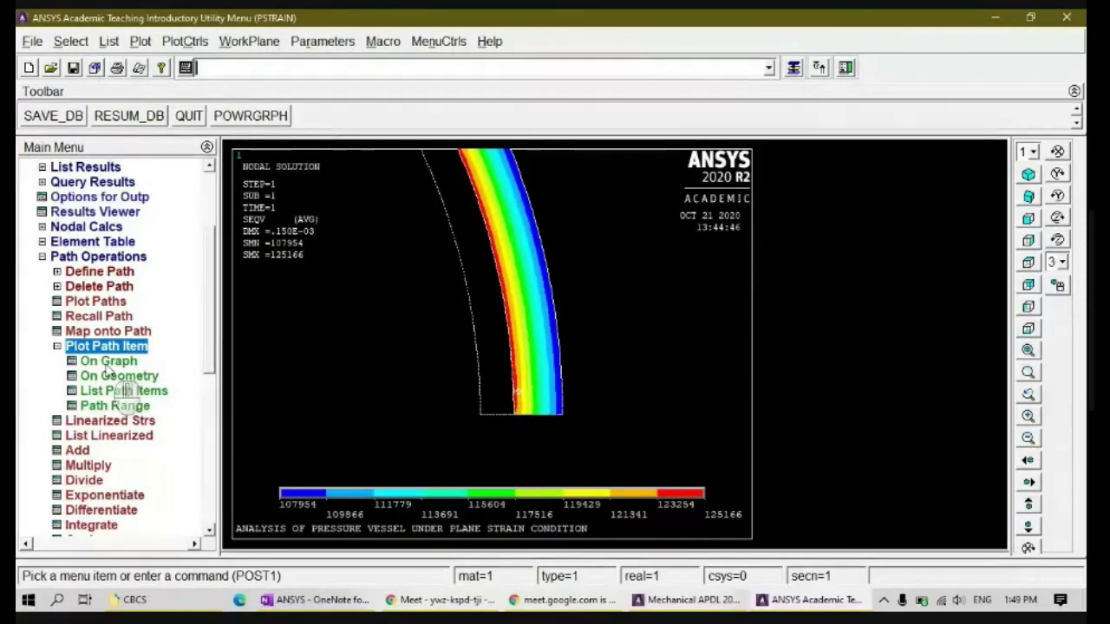
pyautogui.click(108, 361)
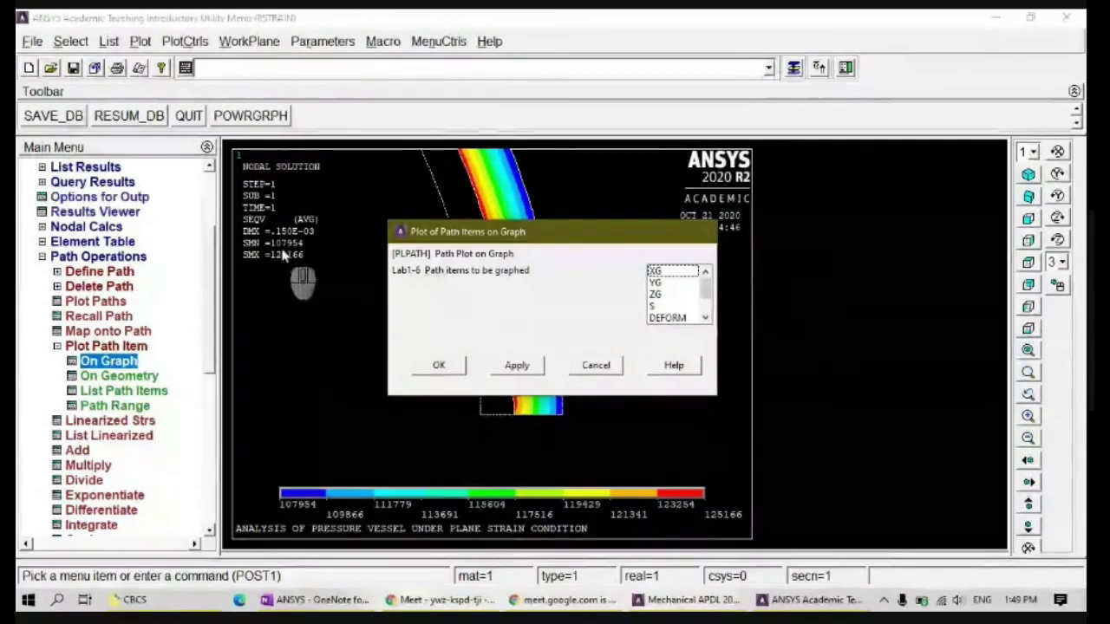
pyautogui.click(665, 319)
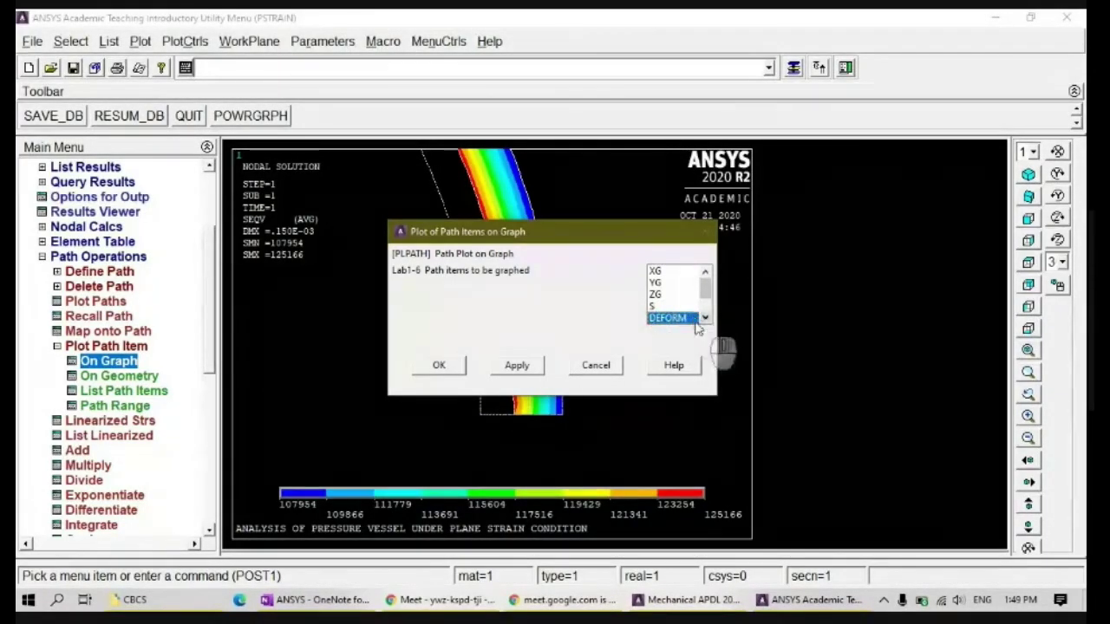
pyautogui.click(436, 368)
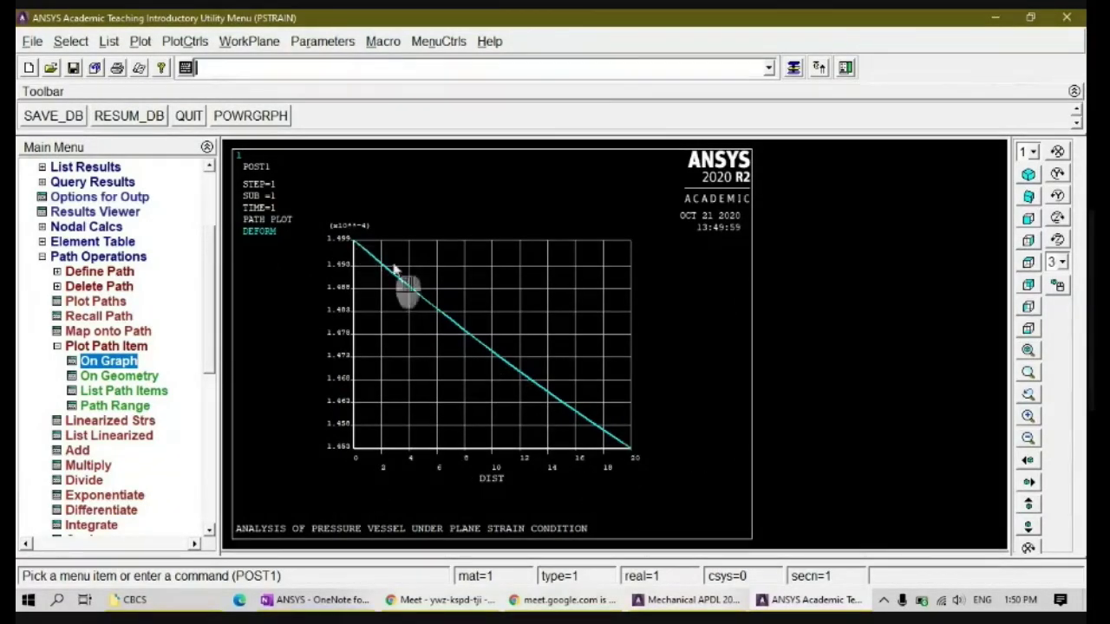
# Plot the path items DEFORM and SXX together on one graph
pyautogui.click(109, 361)
pyautogui.click(705, 318)
pyautogui.click(706, 317)
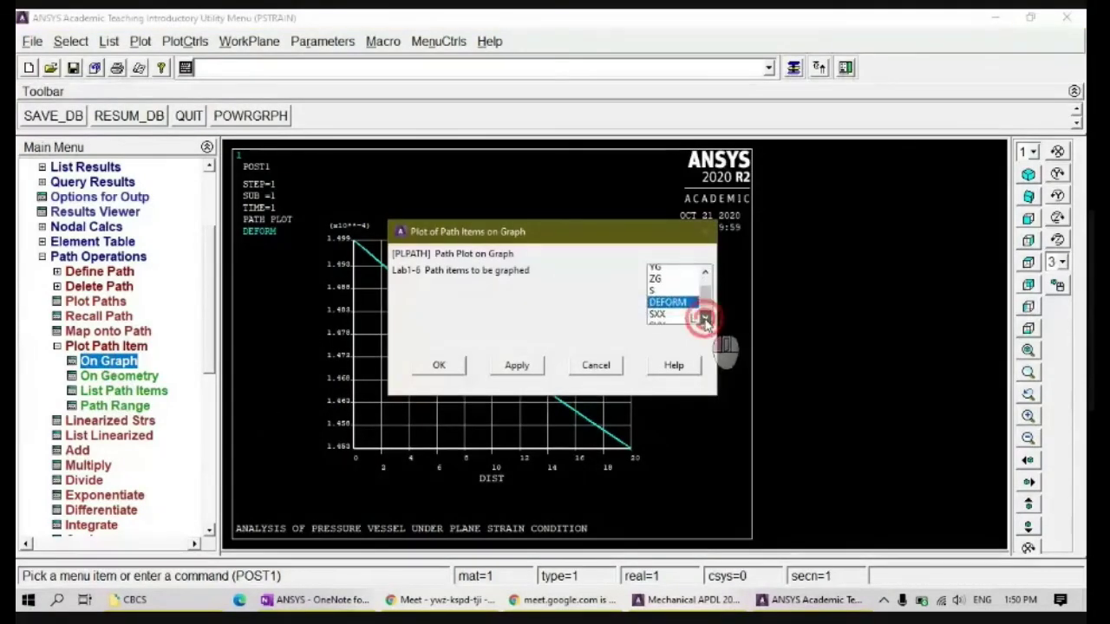
pyautogui.keyDown('ctrl'); pyautogui.click(658, 306); pyautogui.keyUp('ctrl')
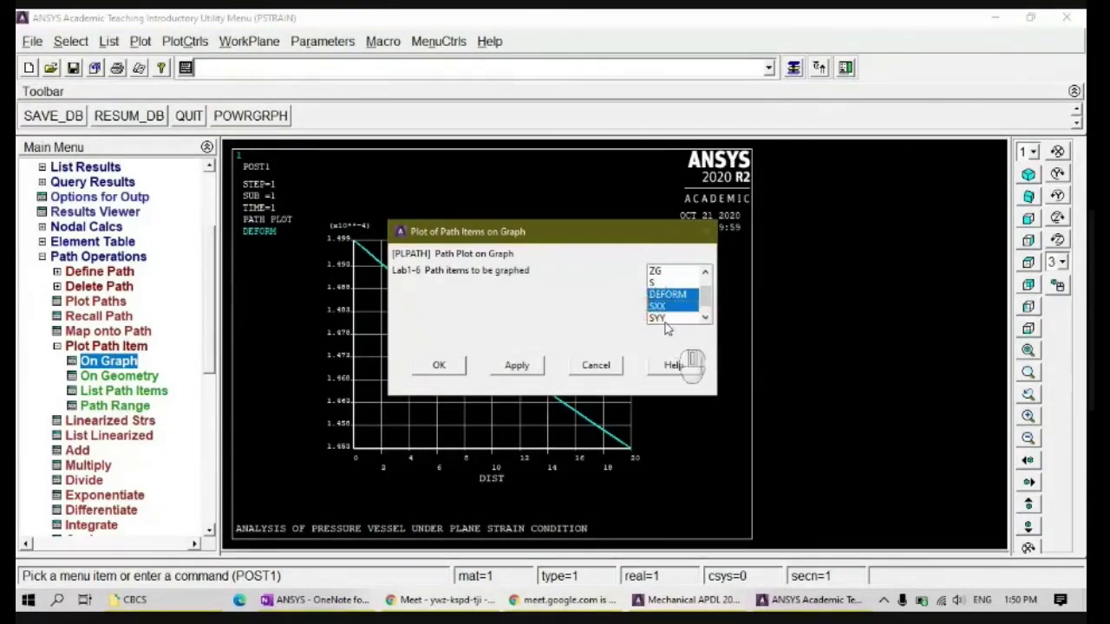
pyautogui.click(439, 365)
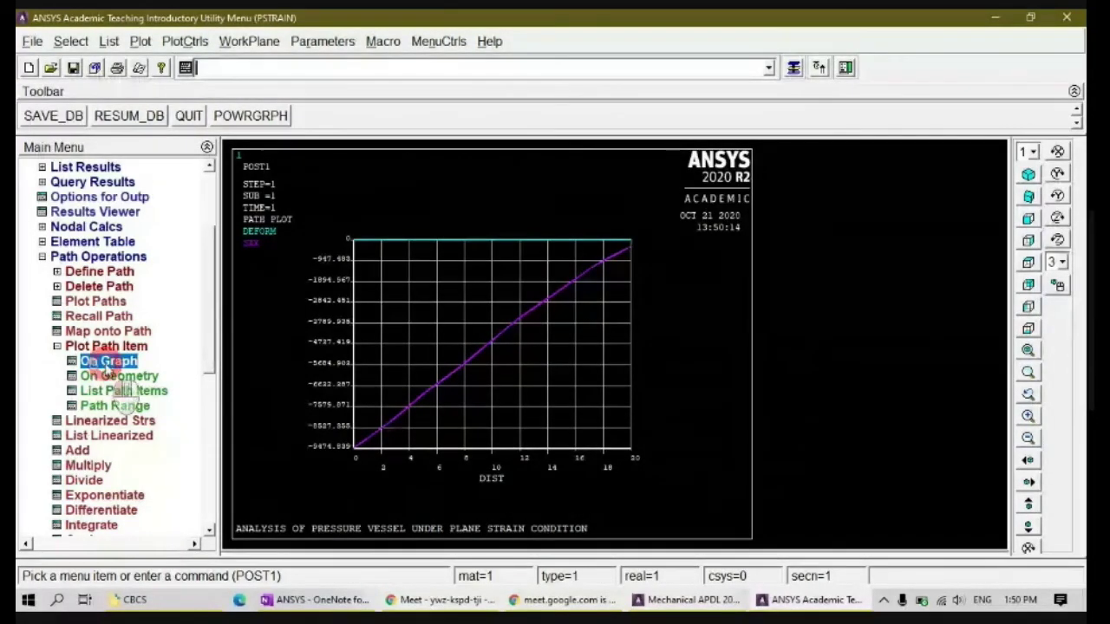
# Plot the stress path items SXX, SYY and SVON together on one graph, leaving out DEFORM
pyautogui.click(108, 362)
pyautogui.click(666, 316)
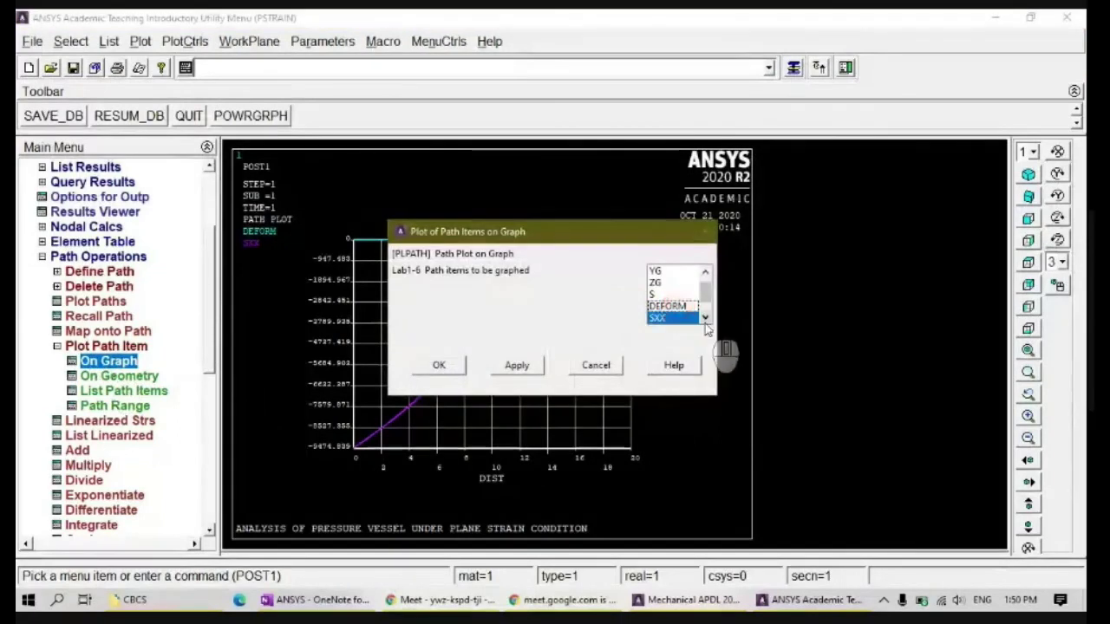
pyautogui.click(705, 318)
pyautogui.click(705, 318)
pyautogui.keyDown('ctrl'); pyautogui.click(663, 306); pyautogui.keyUp('ctrl')
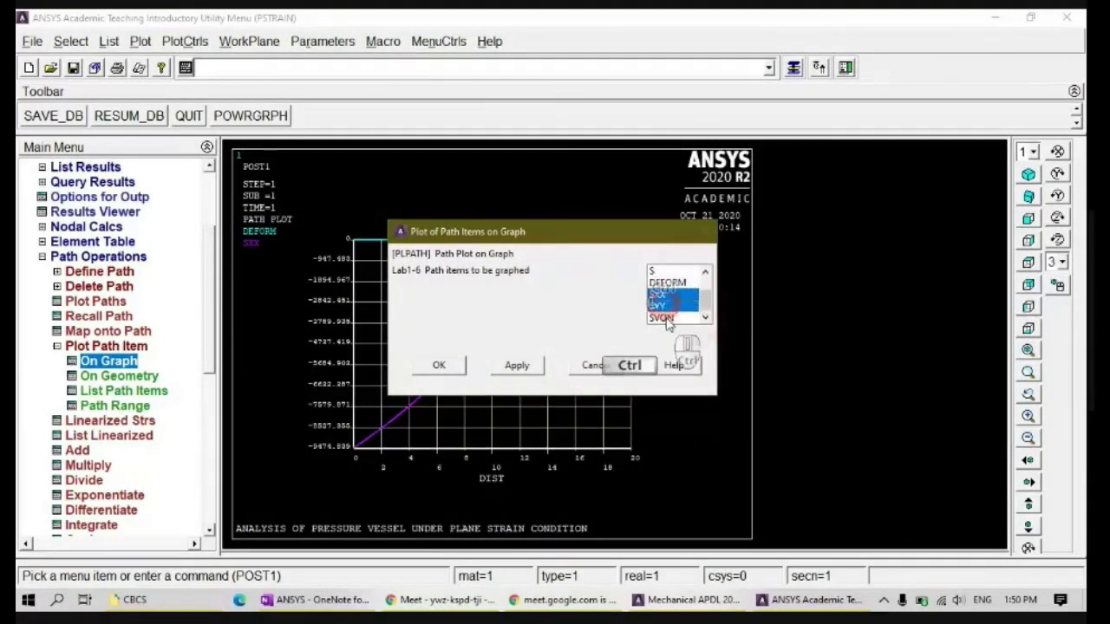
pyautogui.keyDown('ctrl'); pyautogui.click(664, 317); pyautogui.keyUp('ctrl')
pyautogui.click(438, 367)
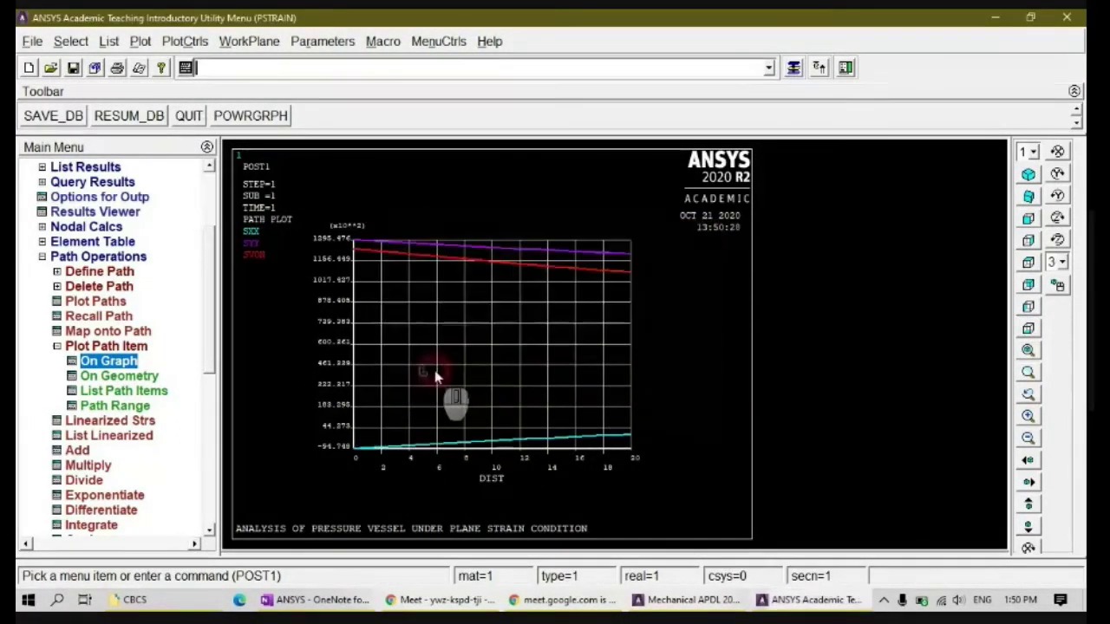